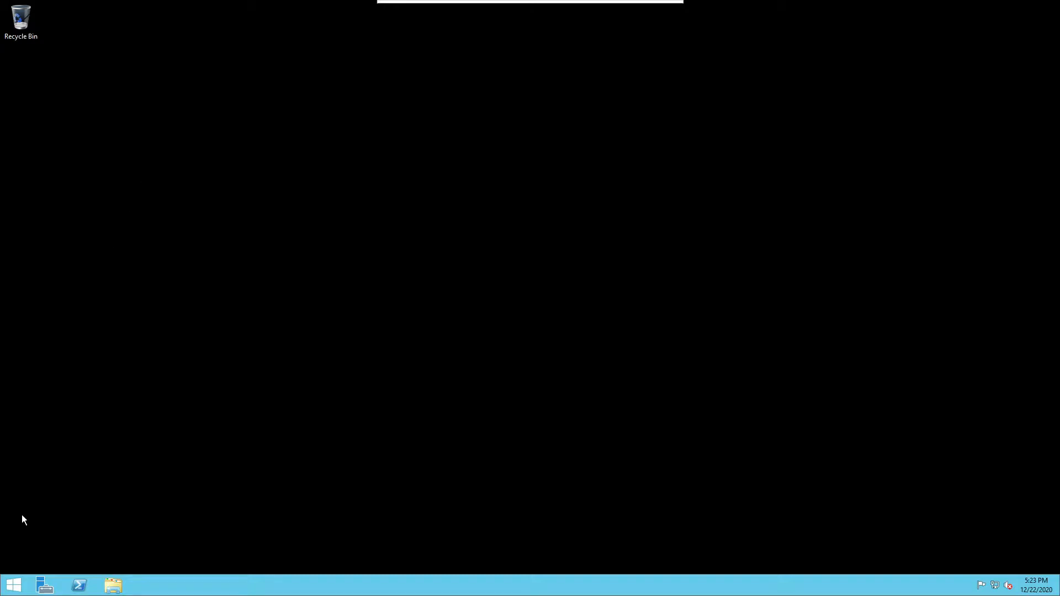
Launch Server Manager and run Add Roles and Features as a role-based installation on win2019AD
click(6, 591)
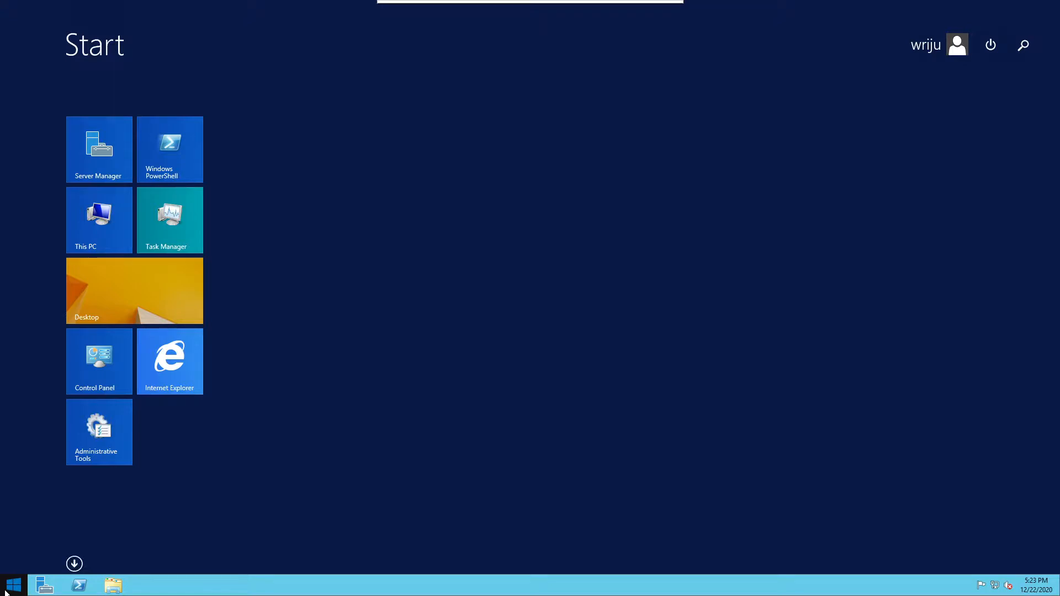
click(112, 321)
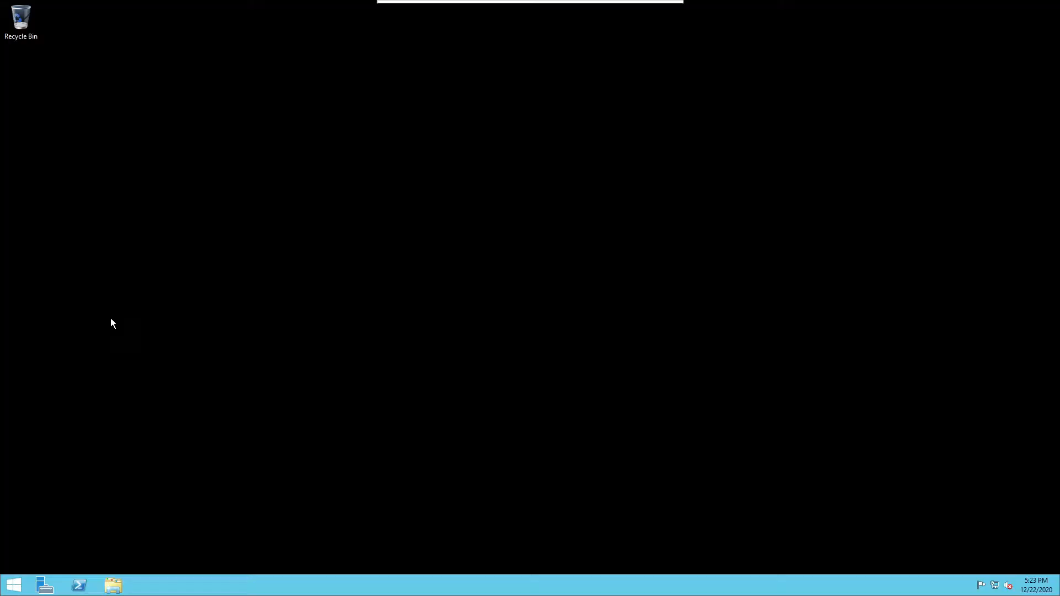
click(46, 584)
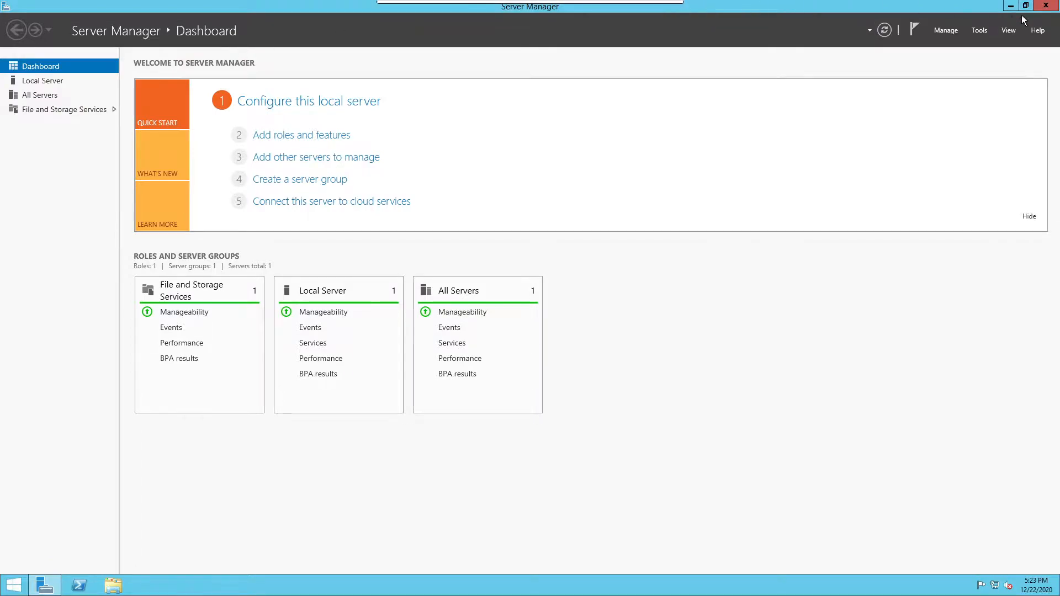
click(941, 32)
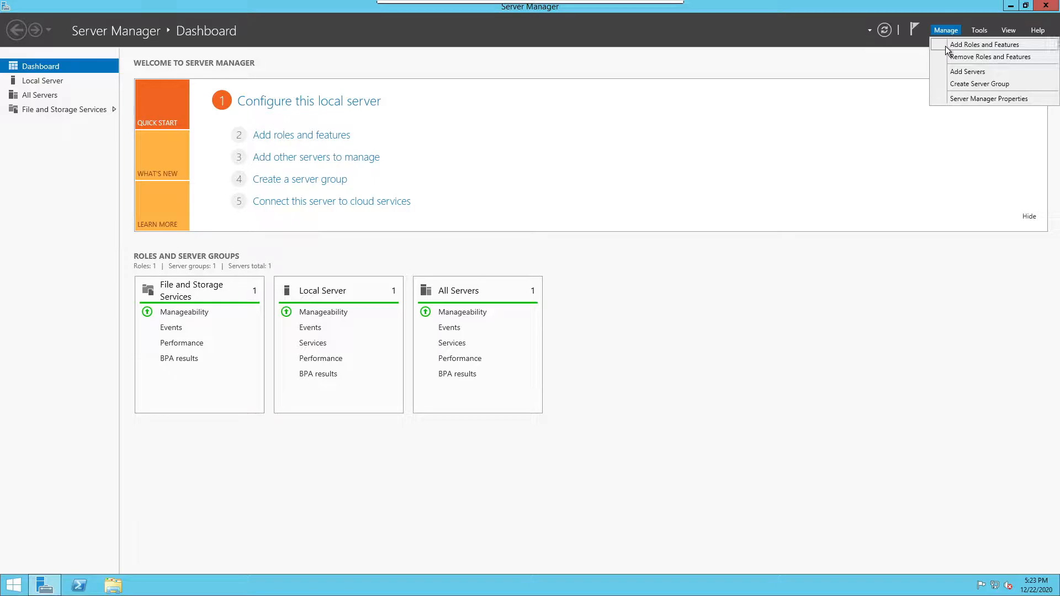
click(946, 45)
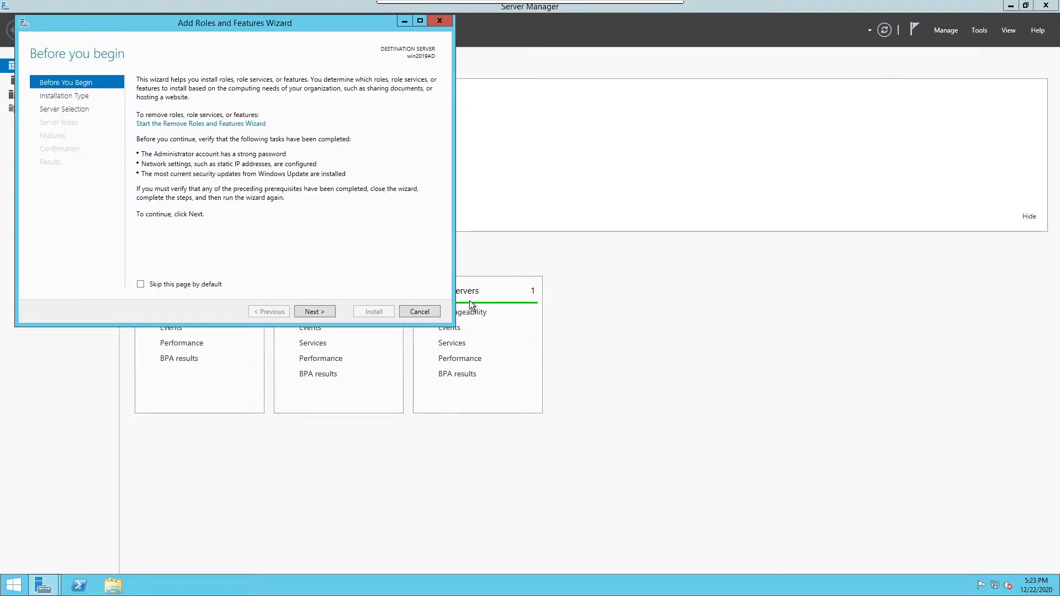
click(321, 309)
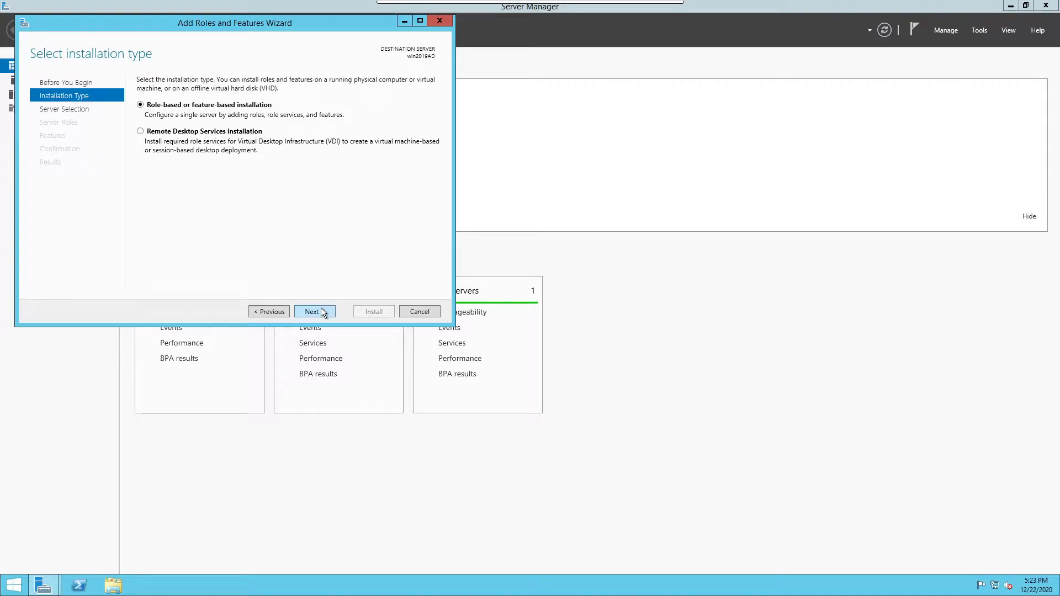
click(322, 313)
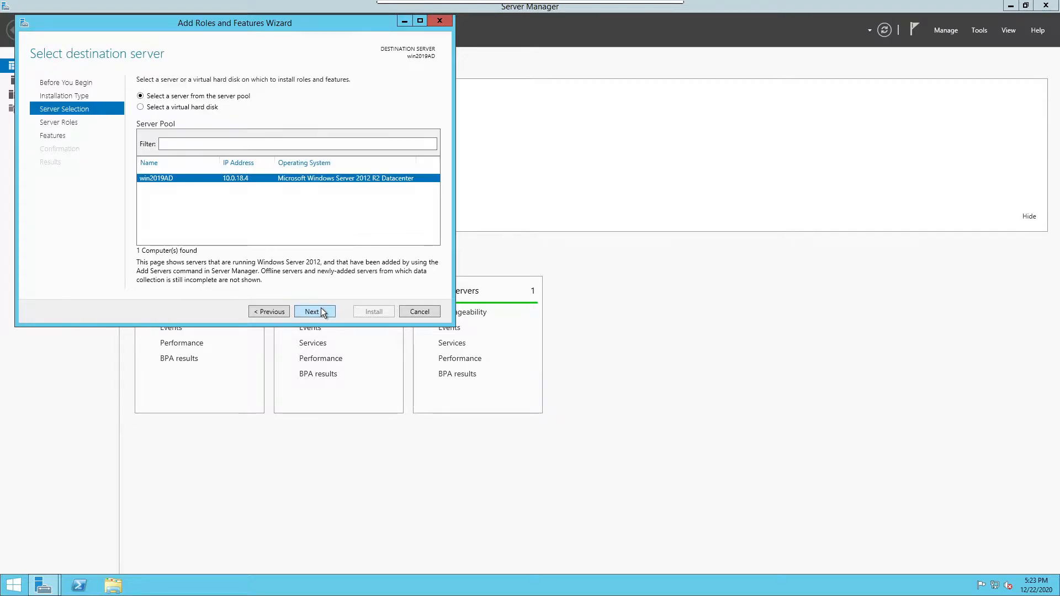
click(322, 312)
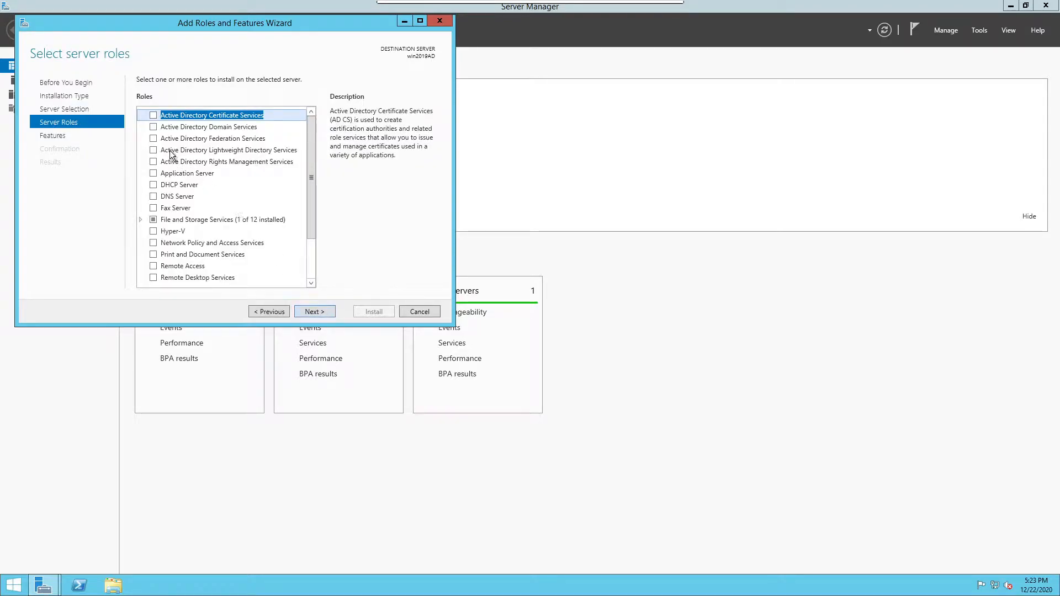
Select Active Directory Domain Services with its management tools, then expand .NET Framework 4.5 Features
click(153, 127)
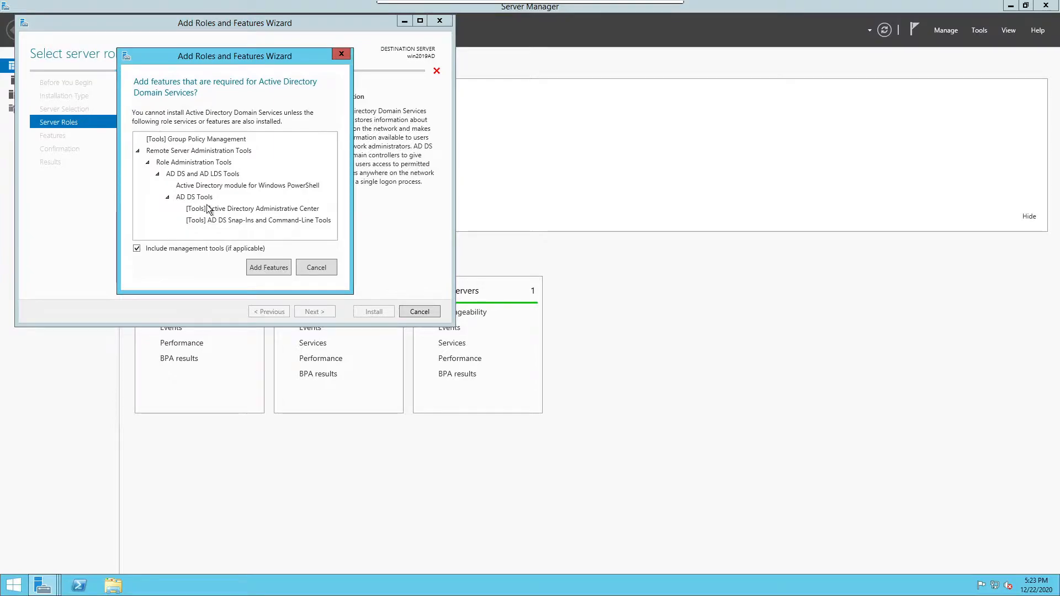
click(259, 270)
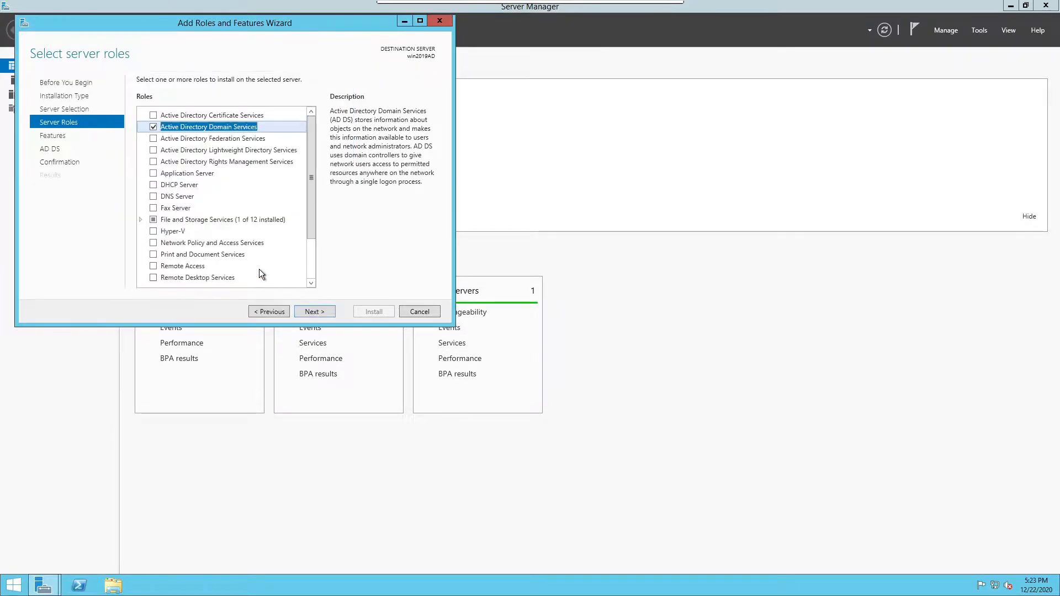
click(312, 312)
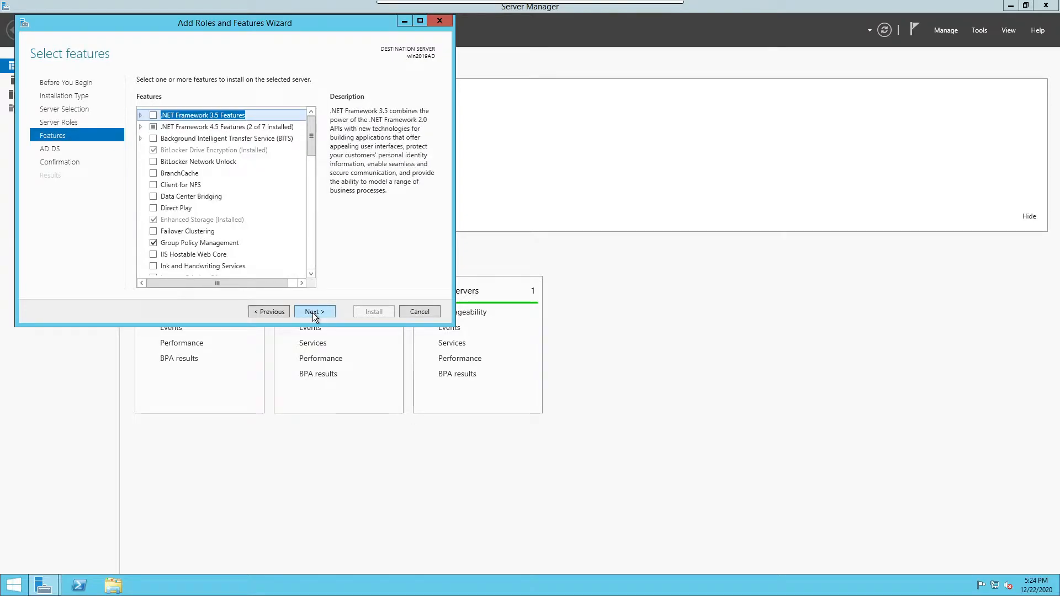
click(140, 126)
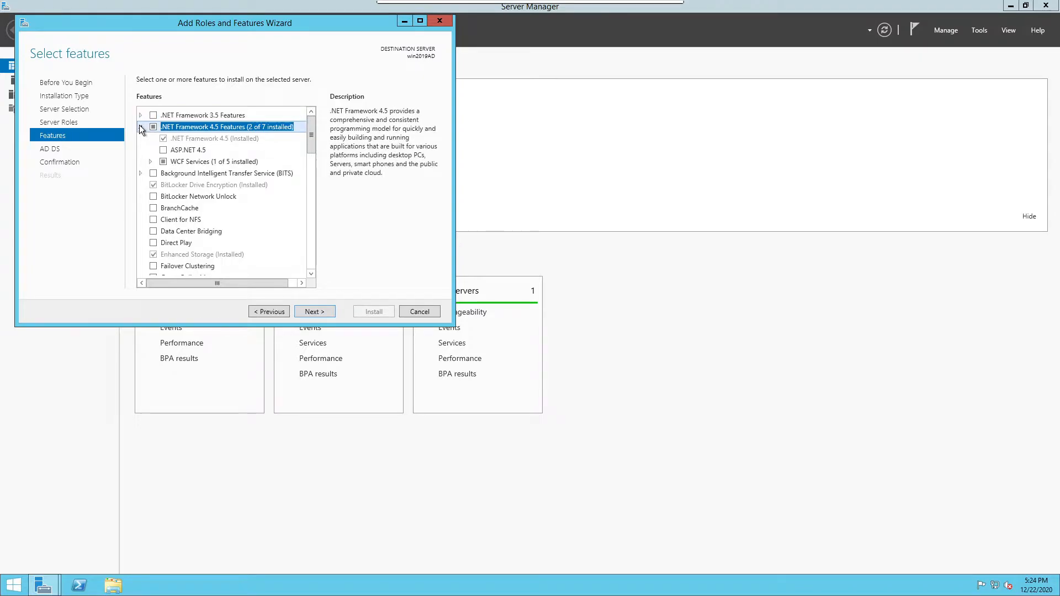
Keep default features, allow automatic restart of win2019AD if required, and start the installation
click(316, 312)
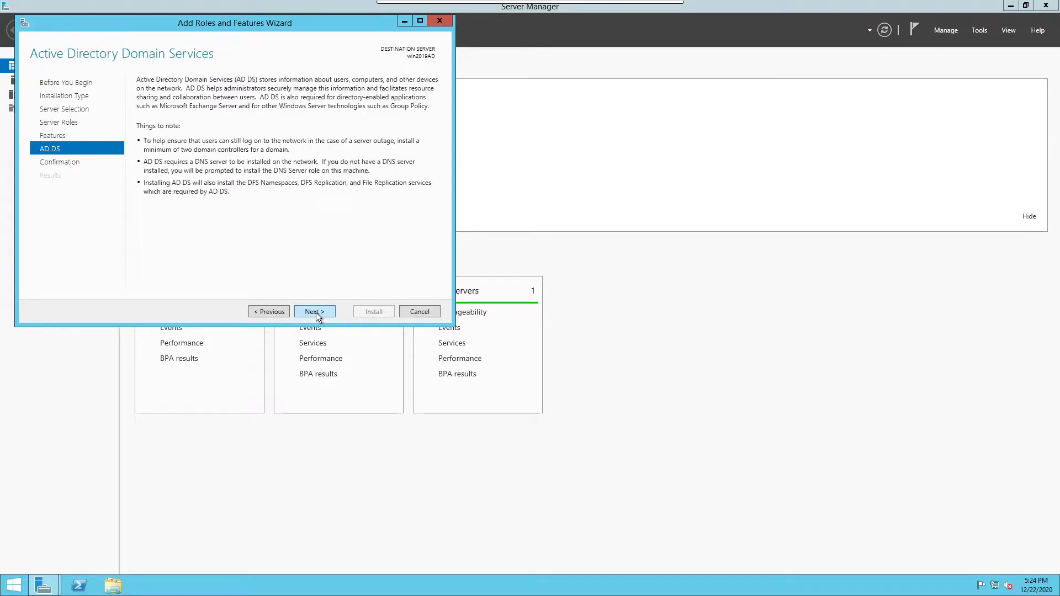
click(316, 313)
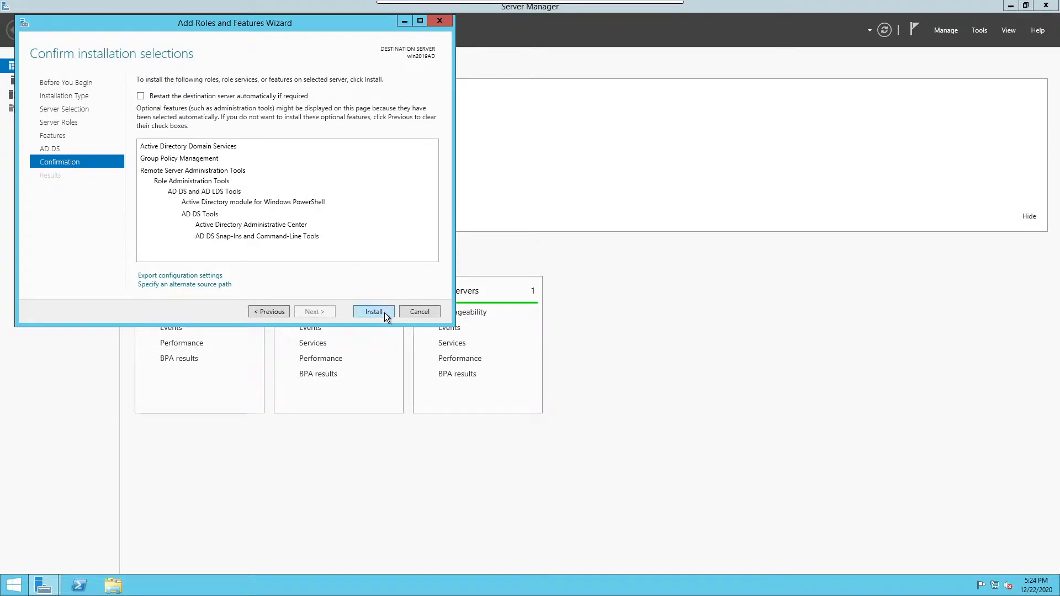
click(262, 98)
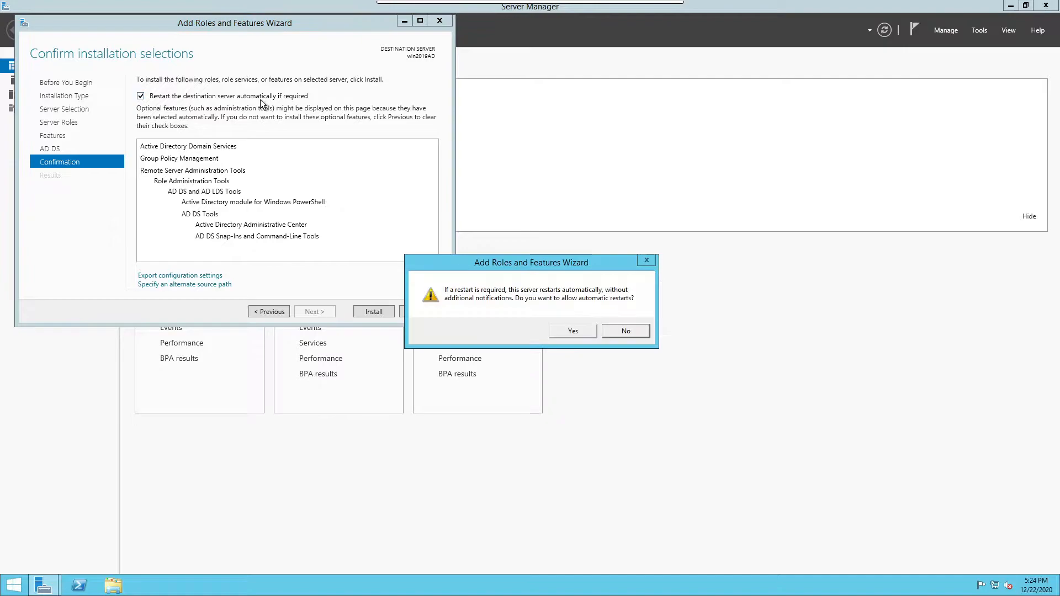
click(571, 332)
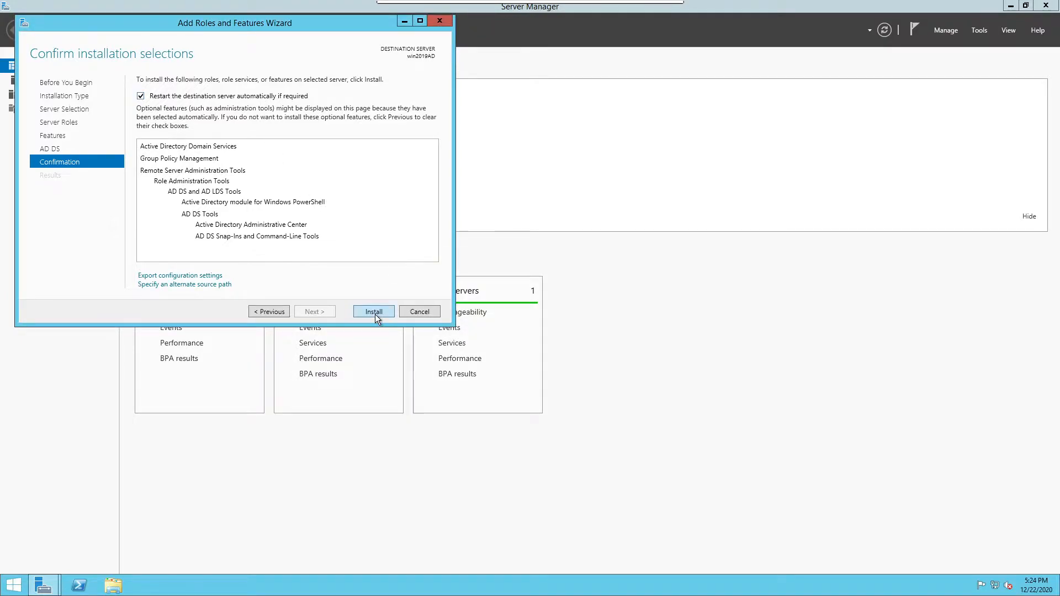
click(375, 315)
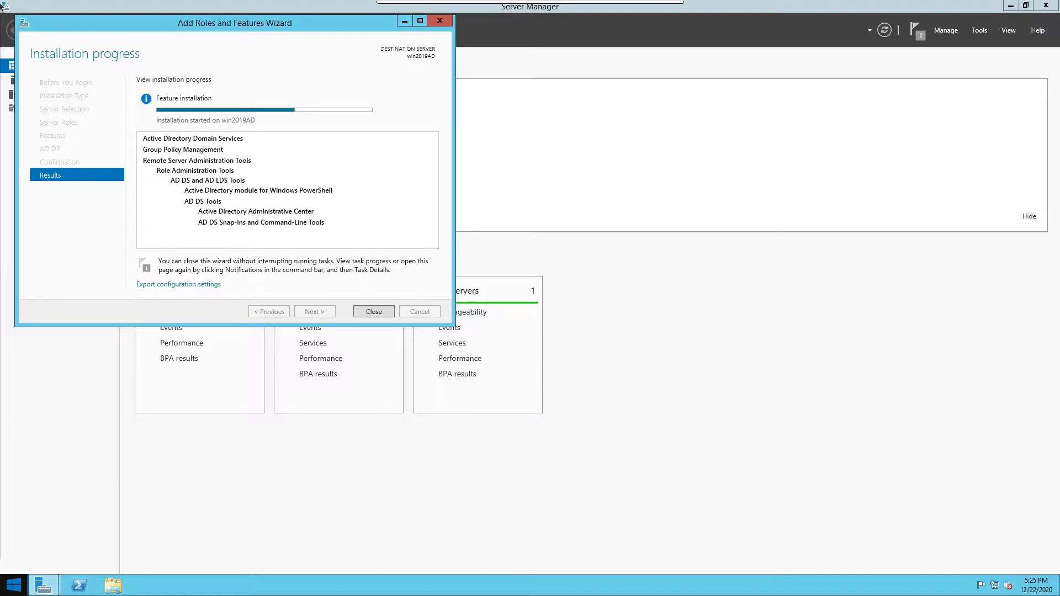
Move the progress window aside and wait for the AD DS installation to succeed
drag(69, 28, 631, 194)
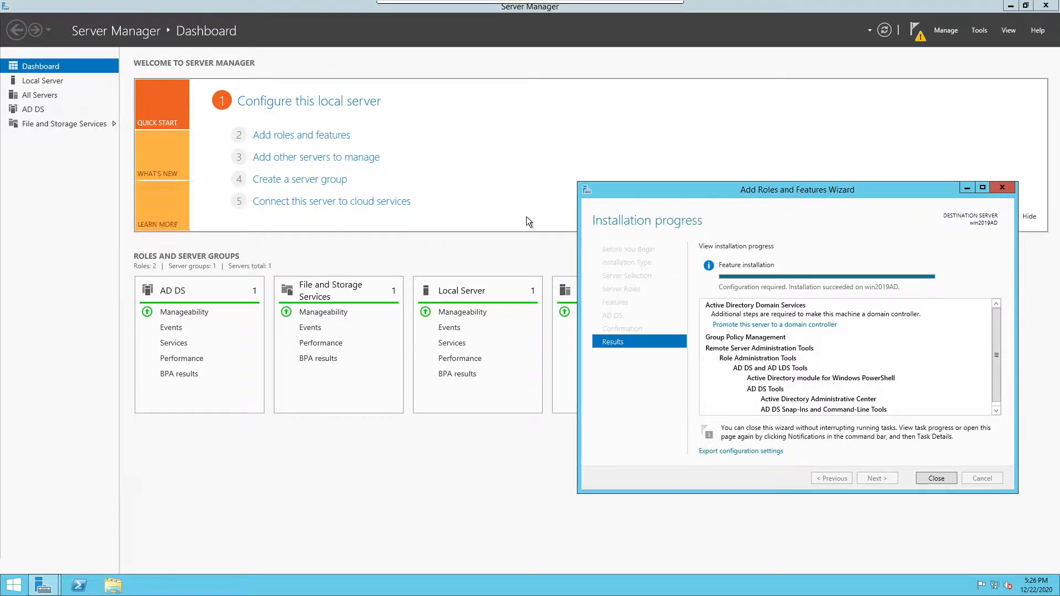
Close the finished wizard and show the post-deployment configuration notification
click(937, 478)
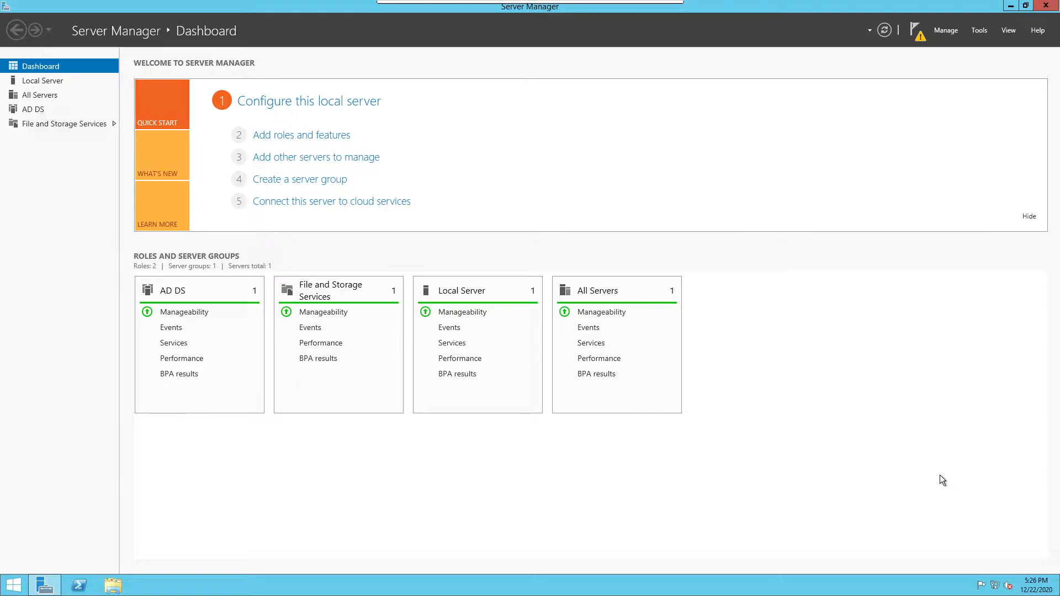
click(917, 33)
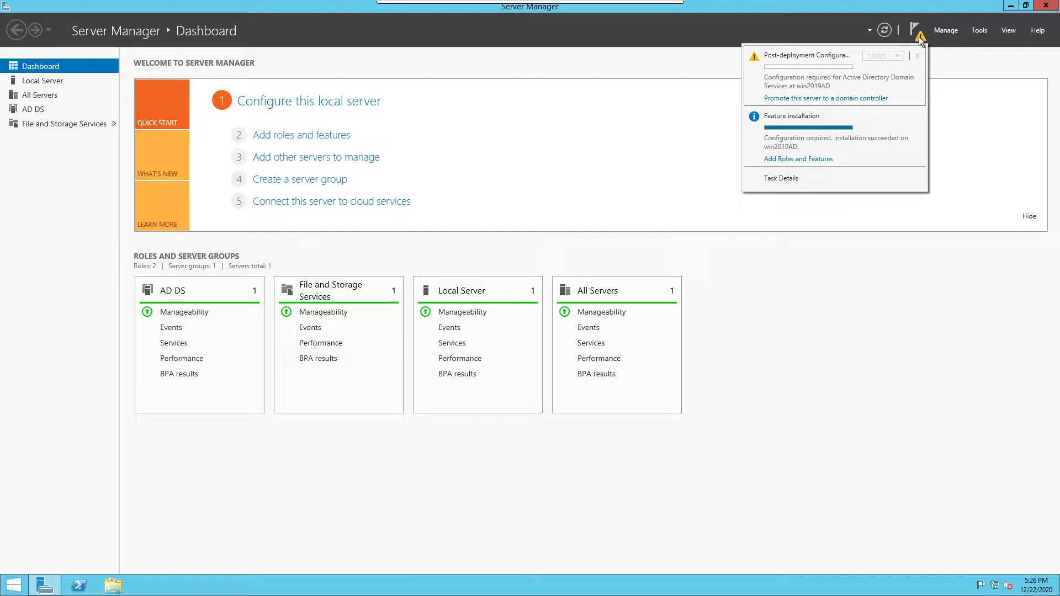
Start the domain controller promotion as a new forest and enter a root domain name
click(830, 99)
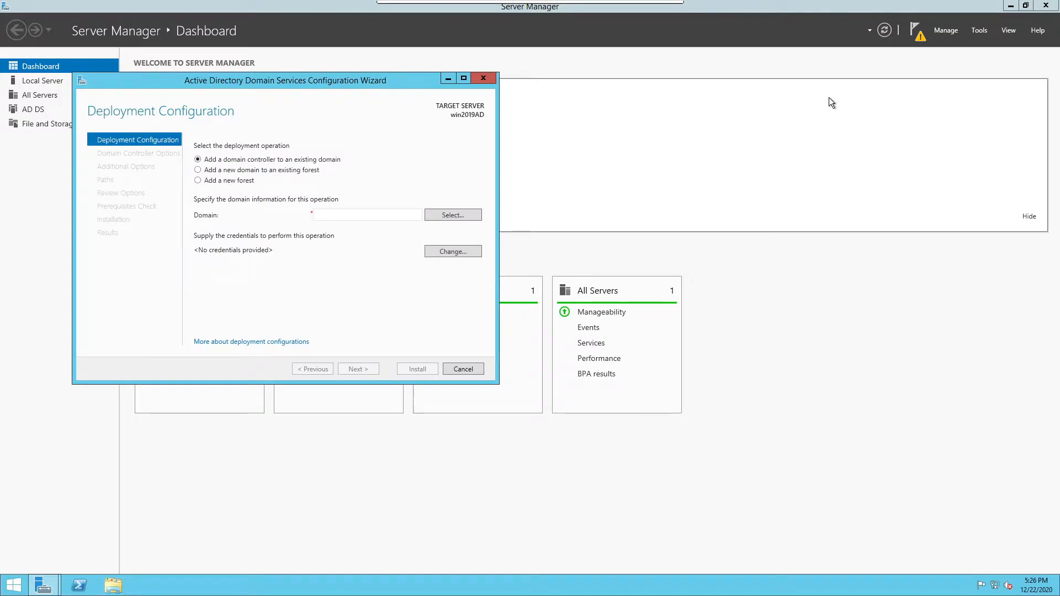
click(223, 181)
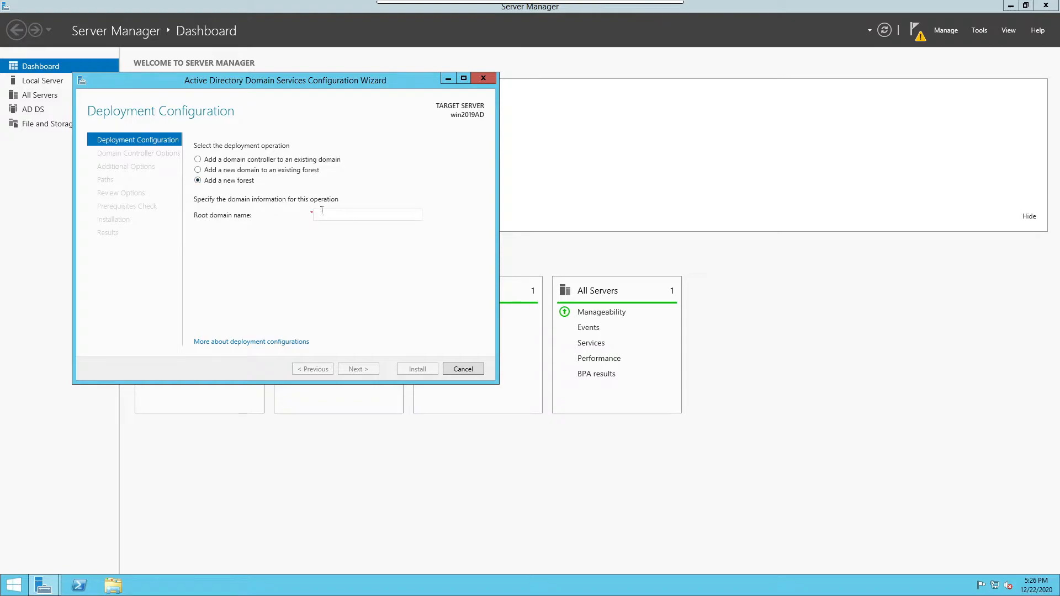
click(322, 211)
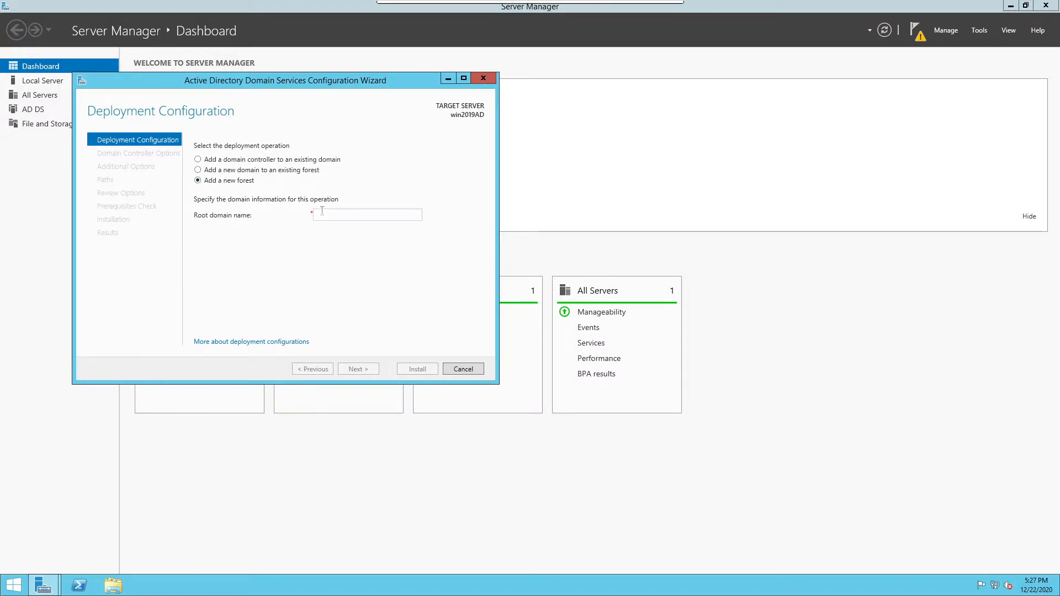
text(W)
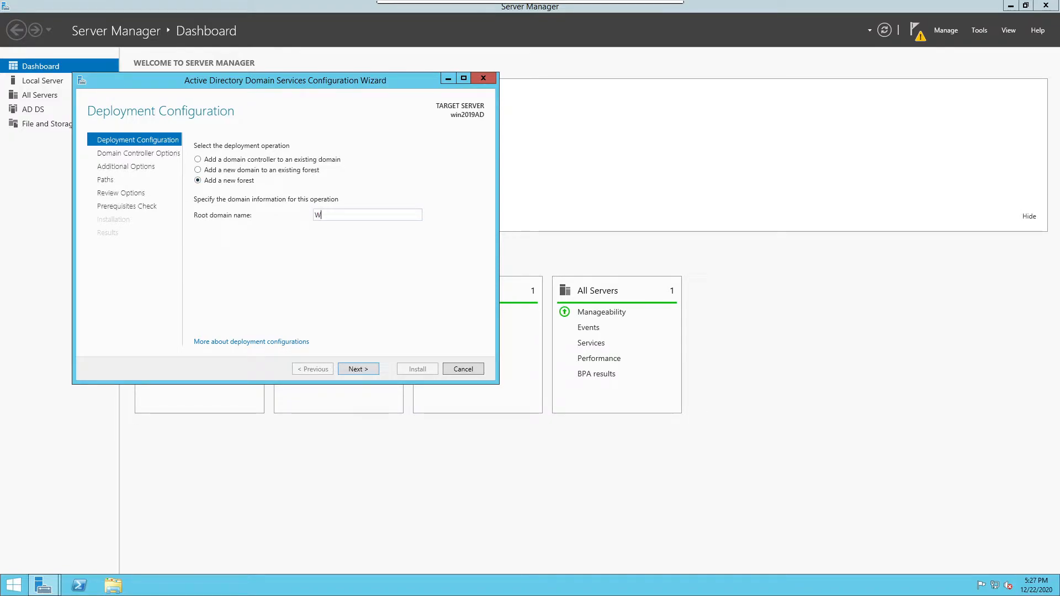
text(RIJUGHOSH)
click(358, 367)
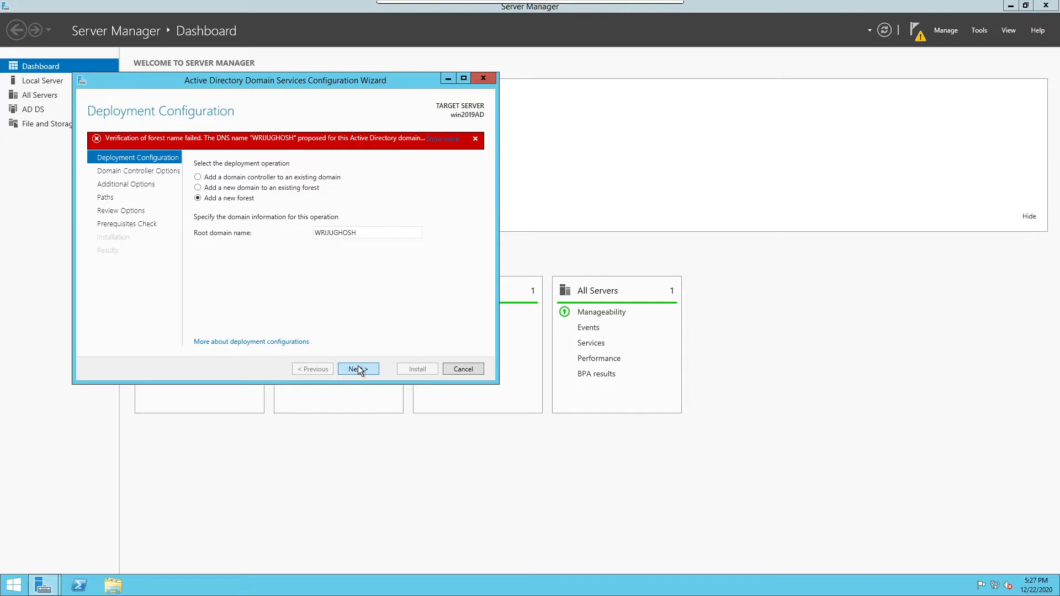
Append .COM to the rejected root domain name so it validates
double_click(375, 233)
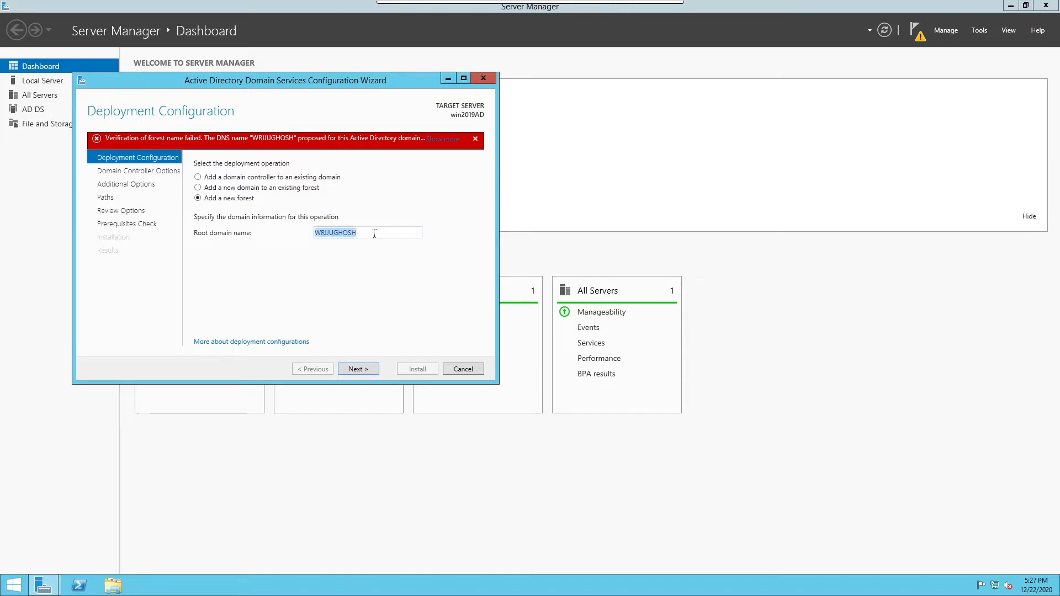
click(374, 233)
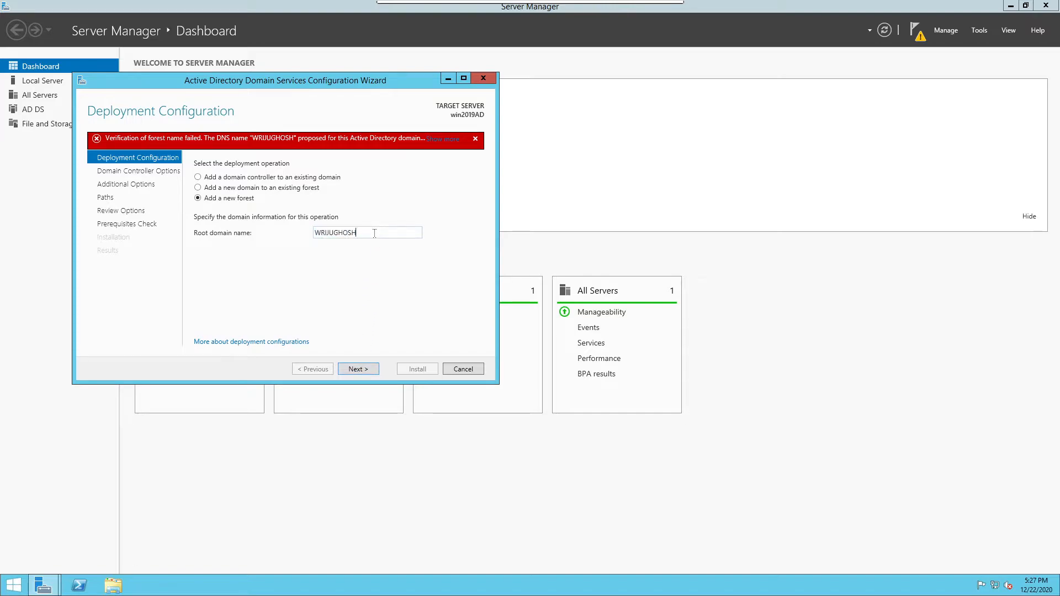
text(.COM)
click(349, 366)
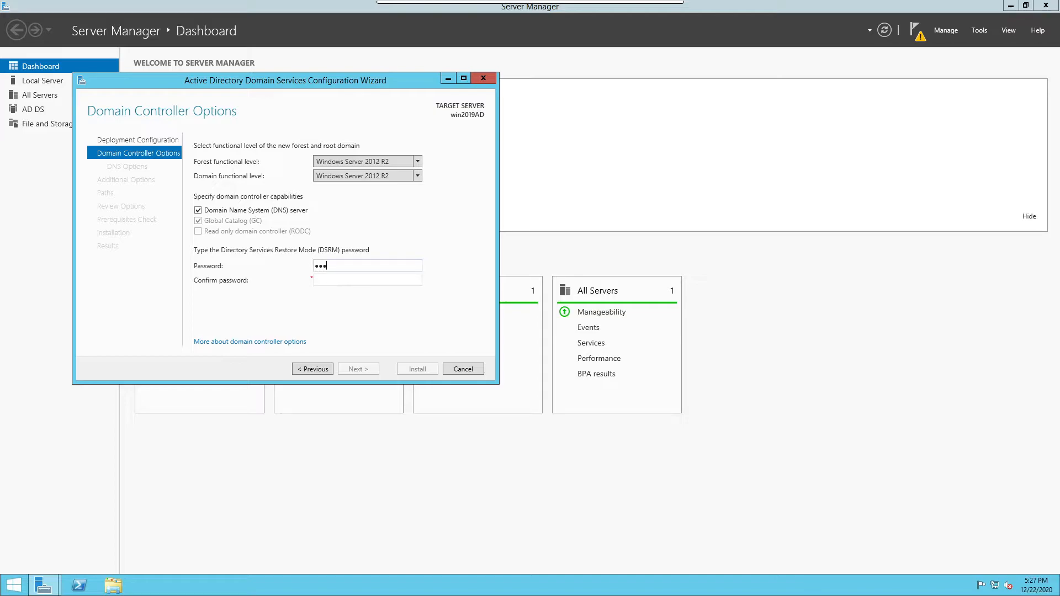
Enter and confirm the Directory Services Restore Mode password, then continue to DNS options
text(d)
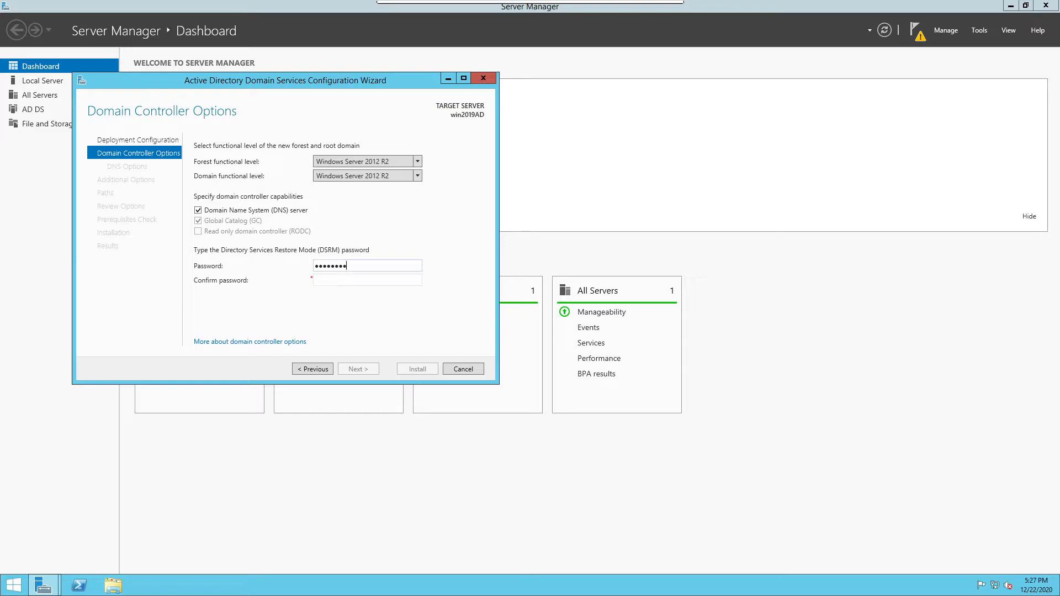
text(12)
key(Tab)
text(Password123!)
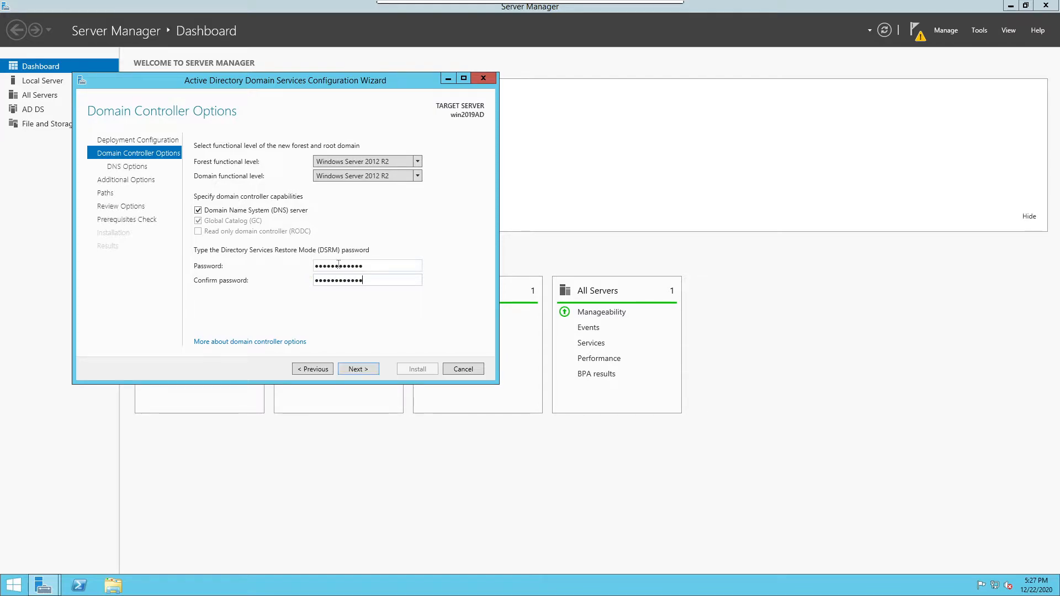
click(358, 370)
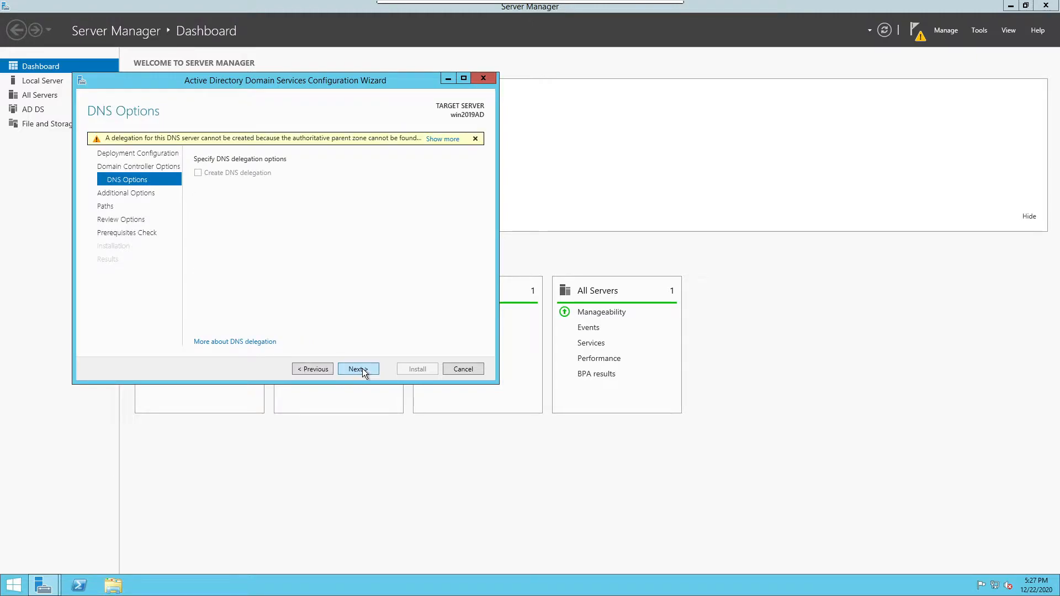
Accept the suggested NetBIOS name and default NTDS and SYSVOL paths, then scroll the review summary
click(363, 370)
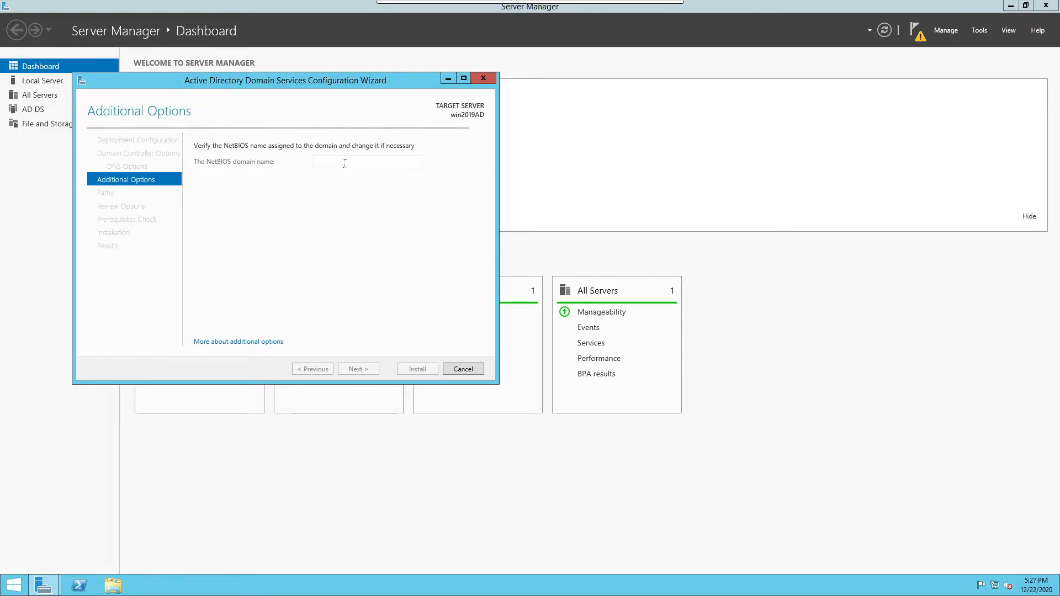
click(358, 369)
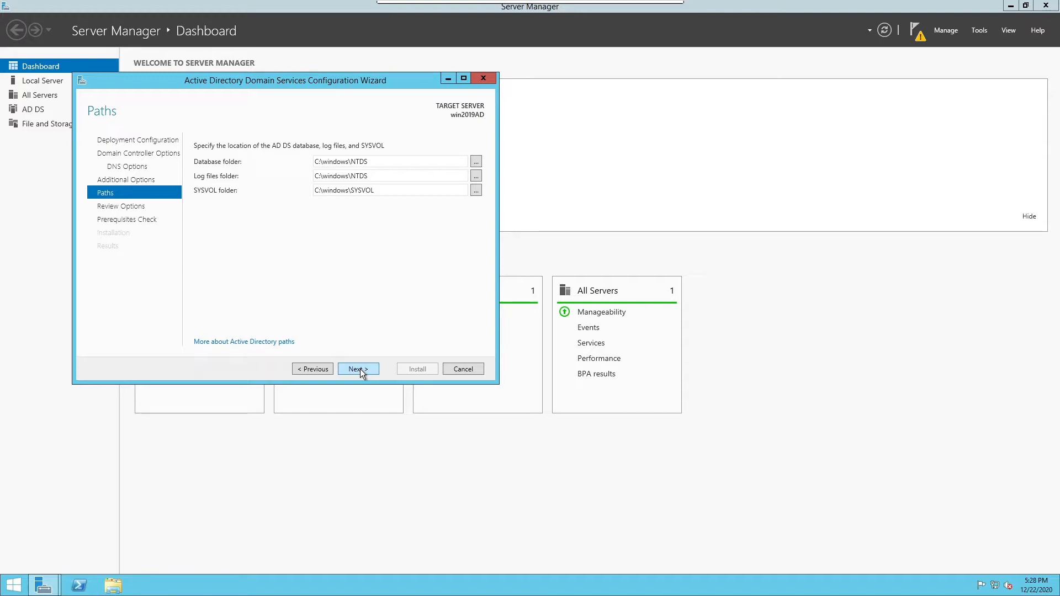
click(359, 368)
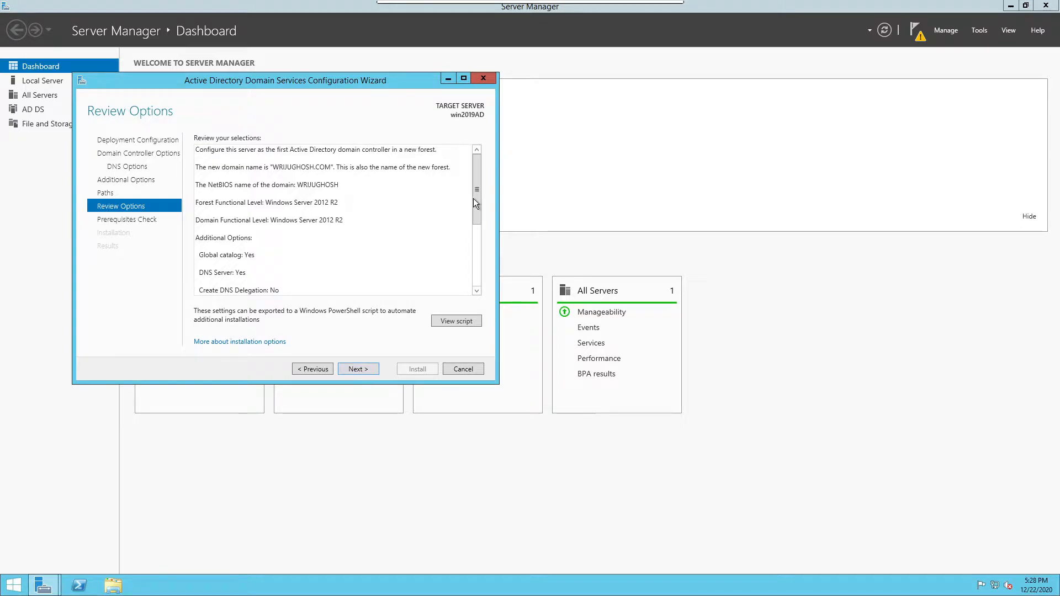
drag(477, 200, 480, 285)
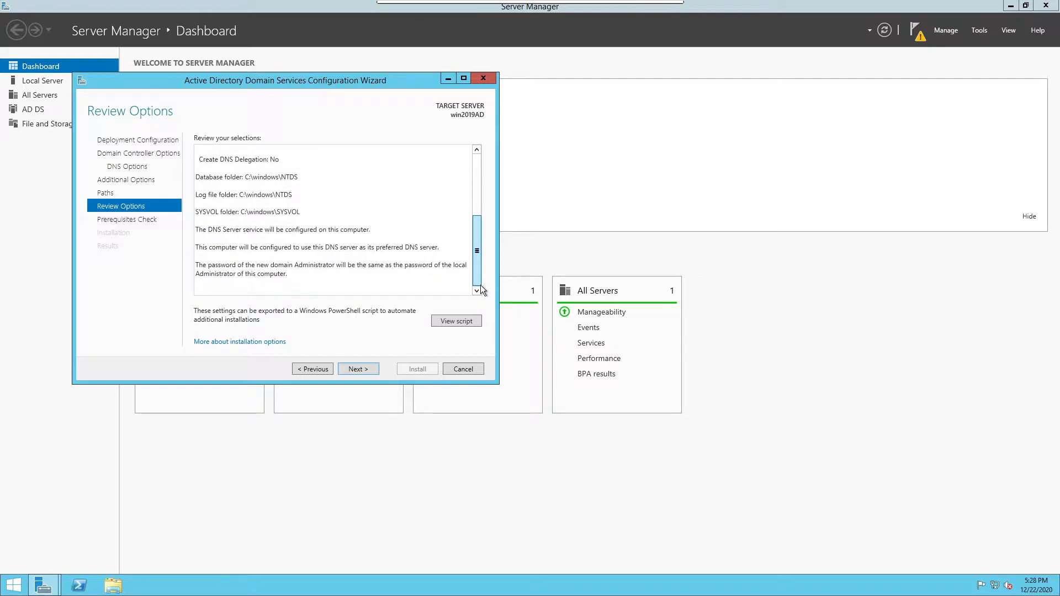
Step back to Domain Controller Options and keep the forest functional level at Windows Server 2012 R2
click(316, 372)
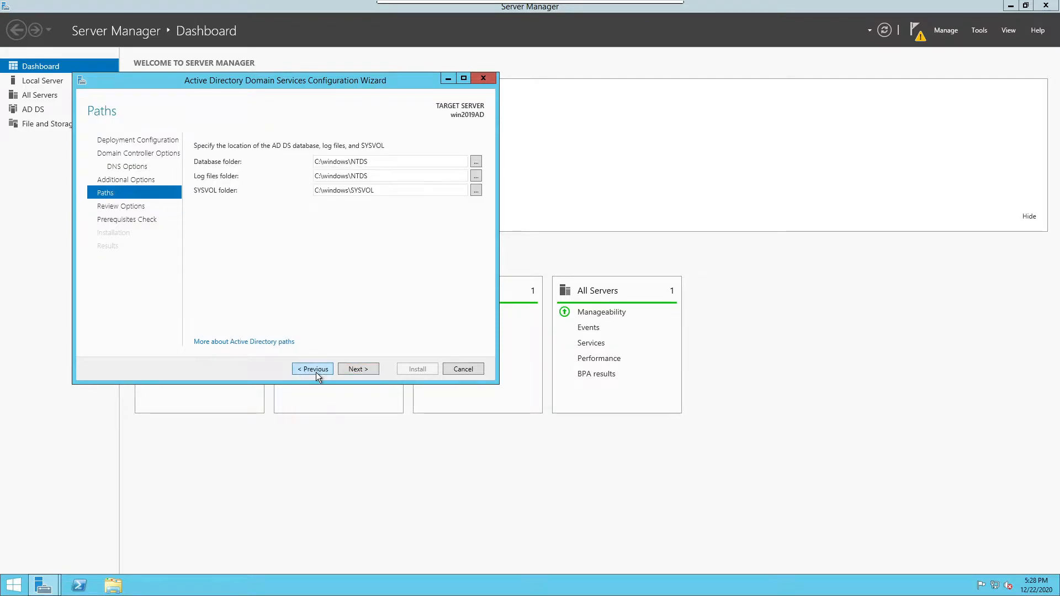
click(316, 372)
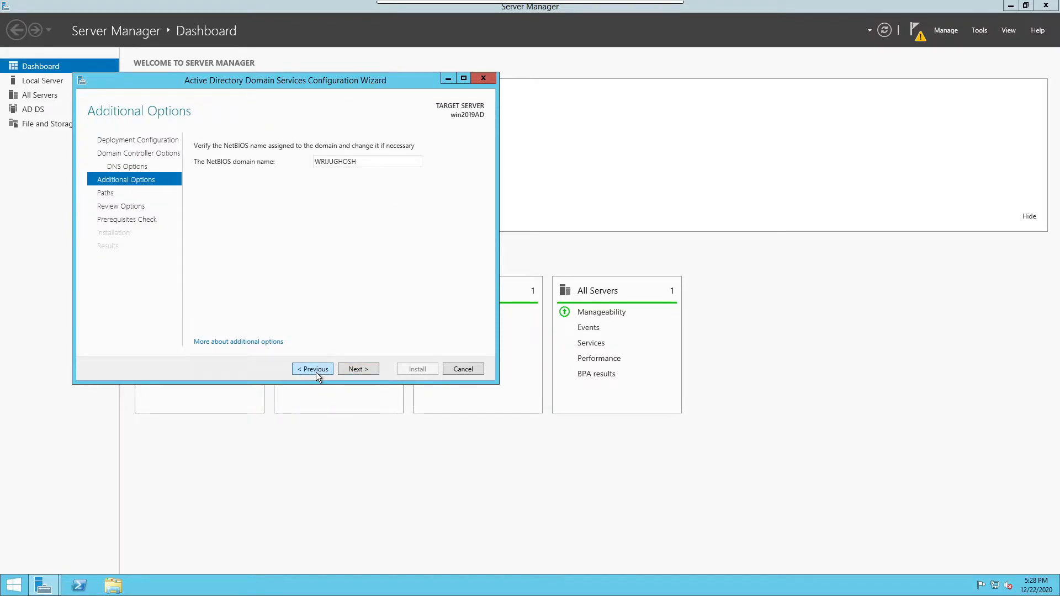
click(316, 373)
click(316, 372)
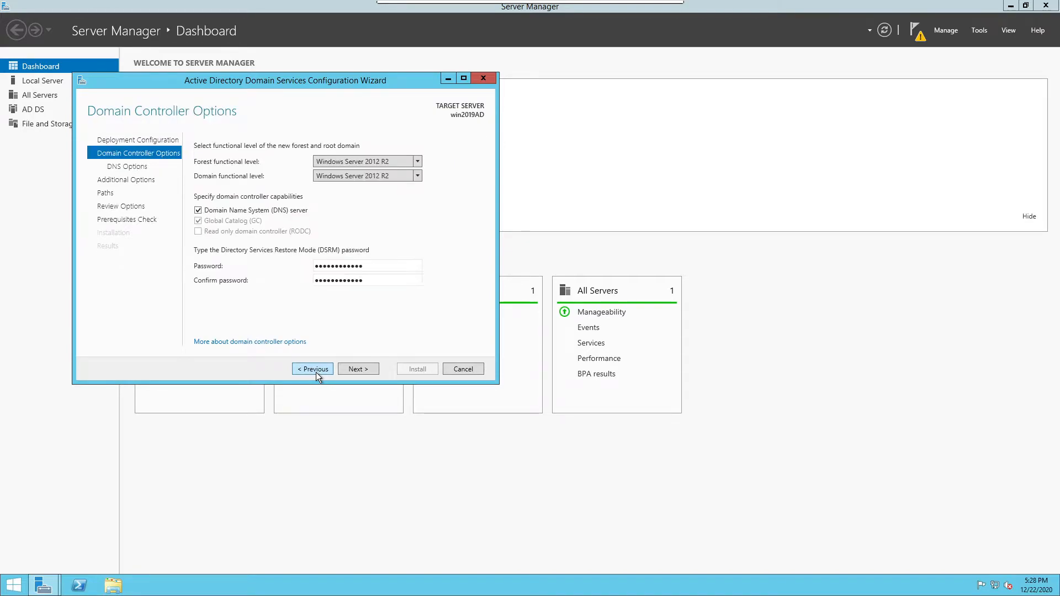
click(418, 161)
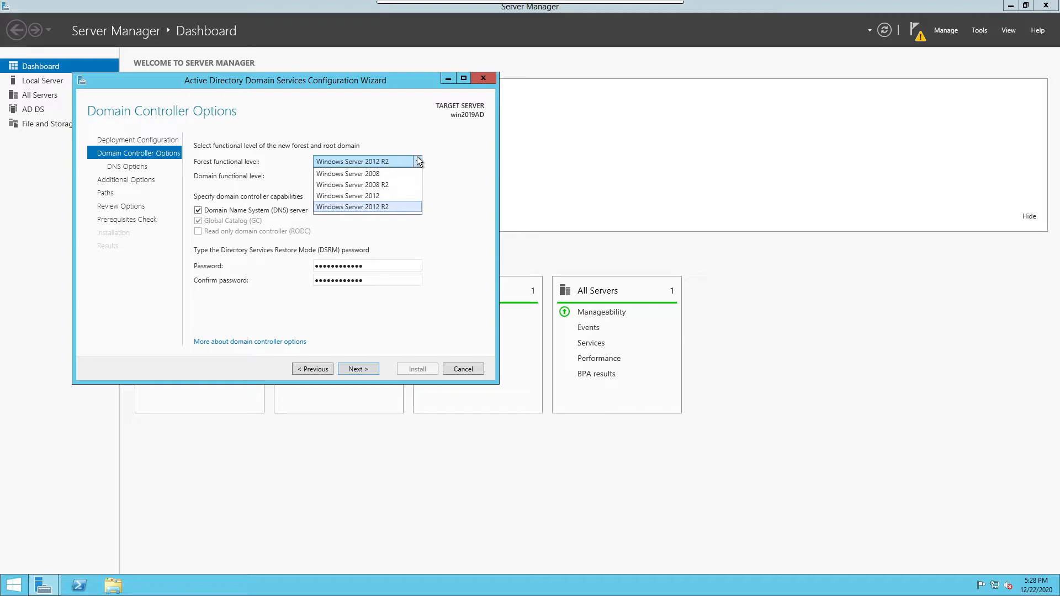
click(418, 161)
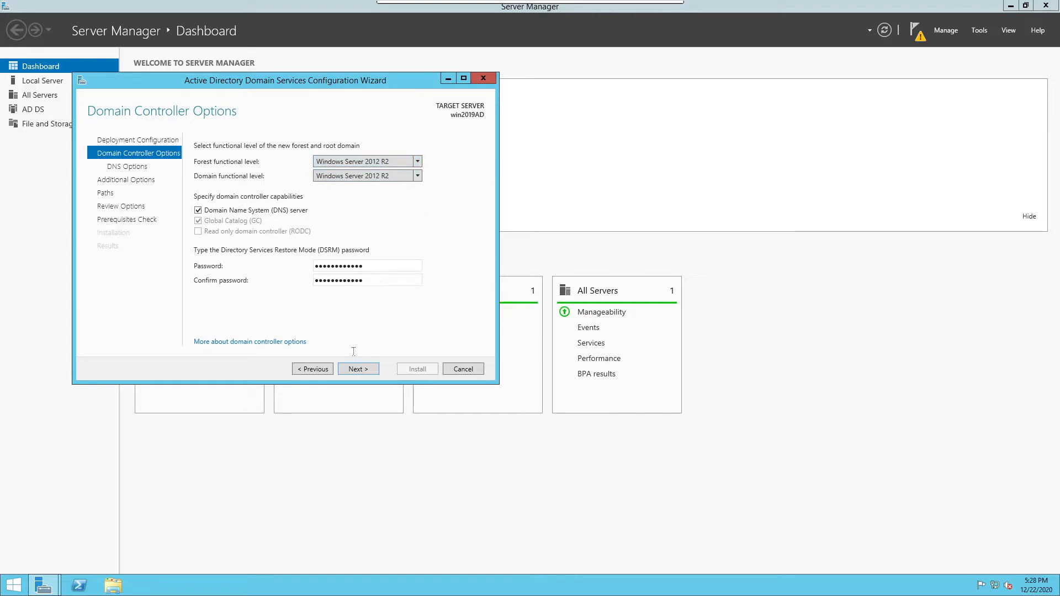
Advance again through DNS options, NetBIOS name and paths to Review Options
click(353, 369)
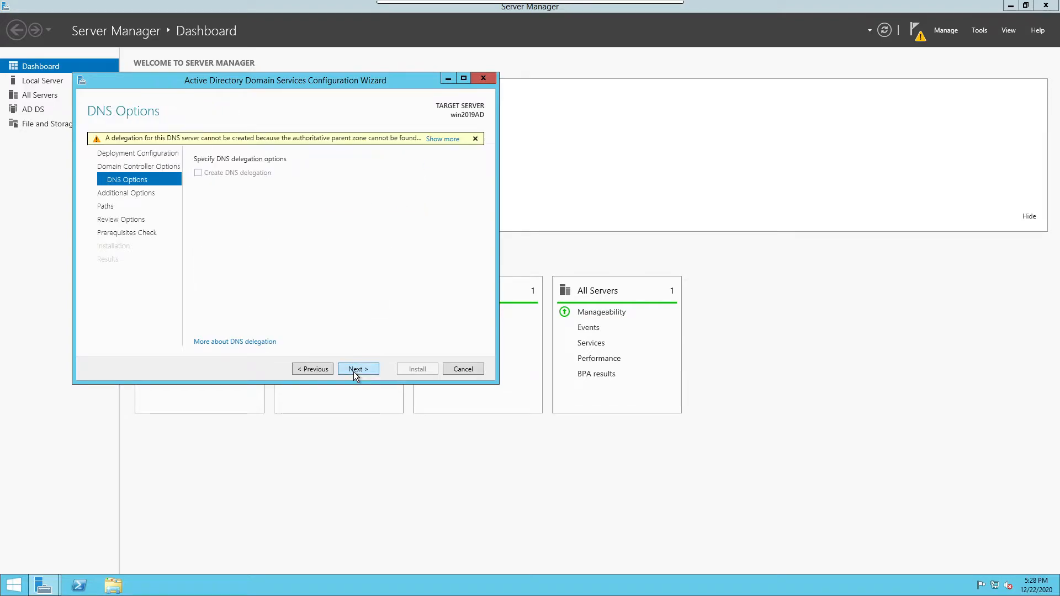
click(354, 369)
click(353, 369)
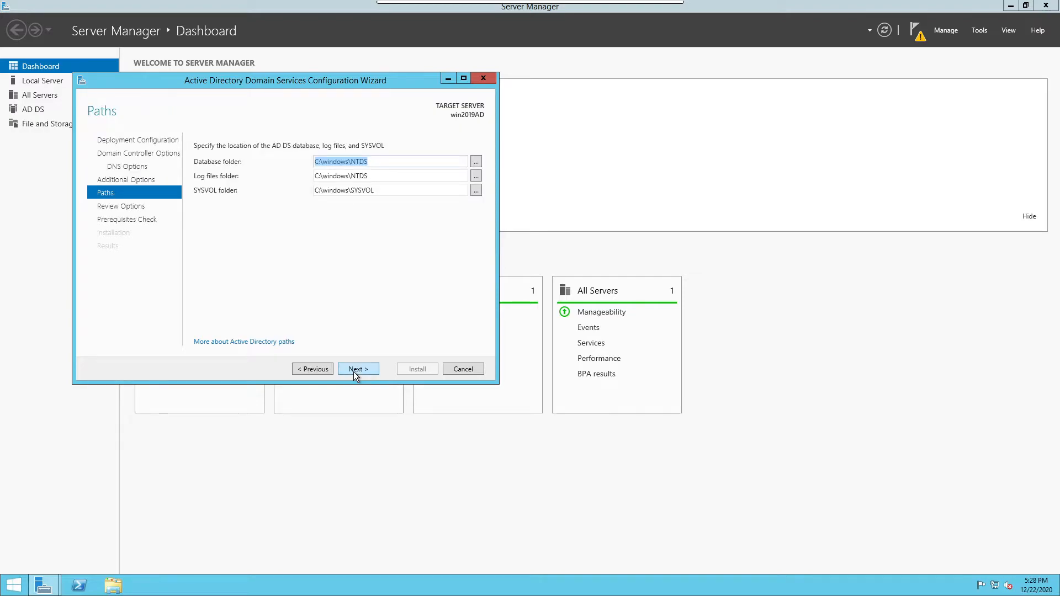
click(353, 372)
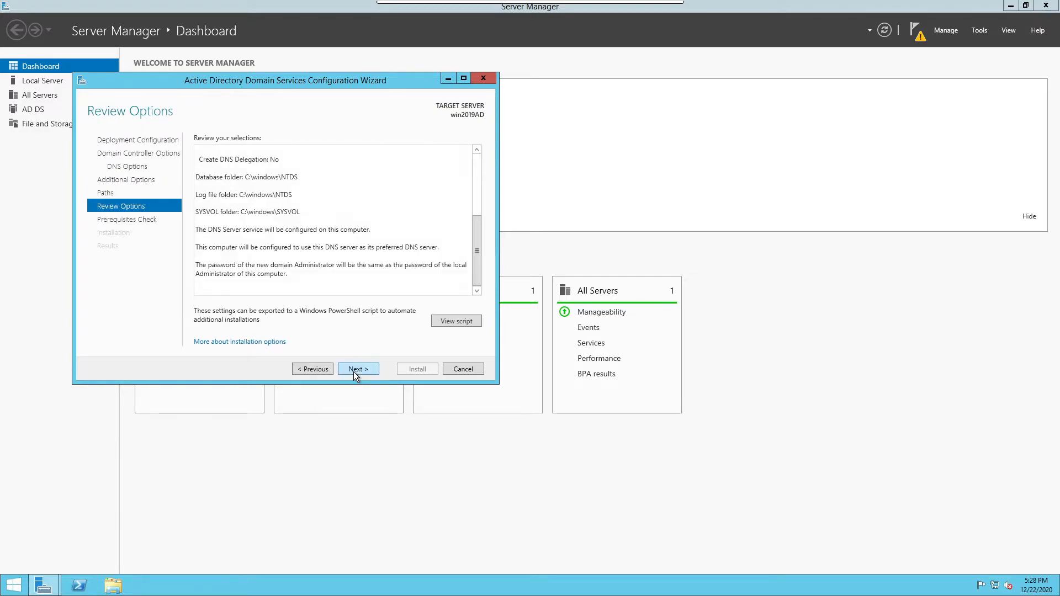
Pass the prerequisites check and begin installing the domain controller
click(358, 369)
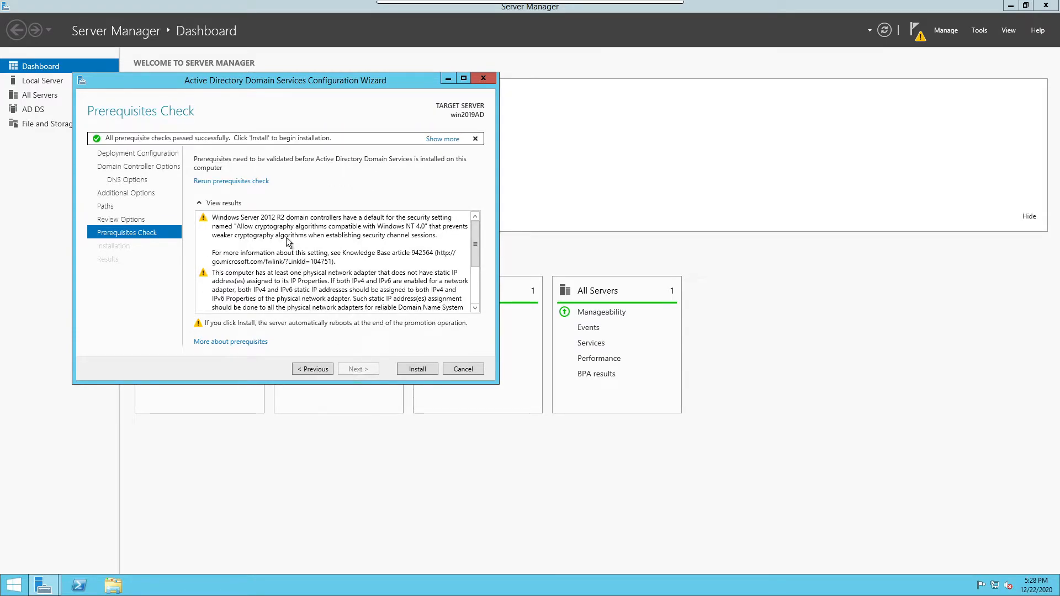
click(410, 369)
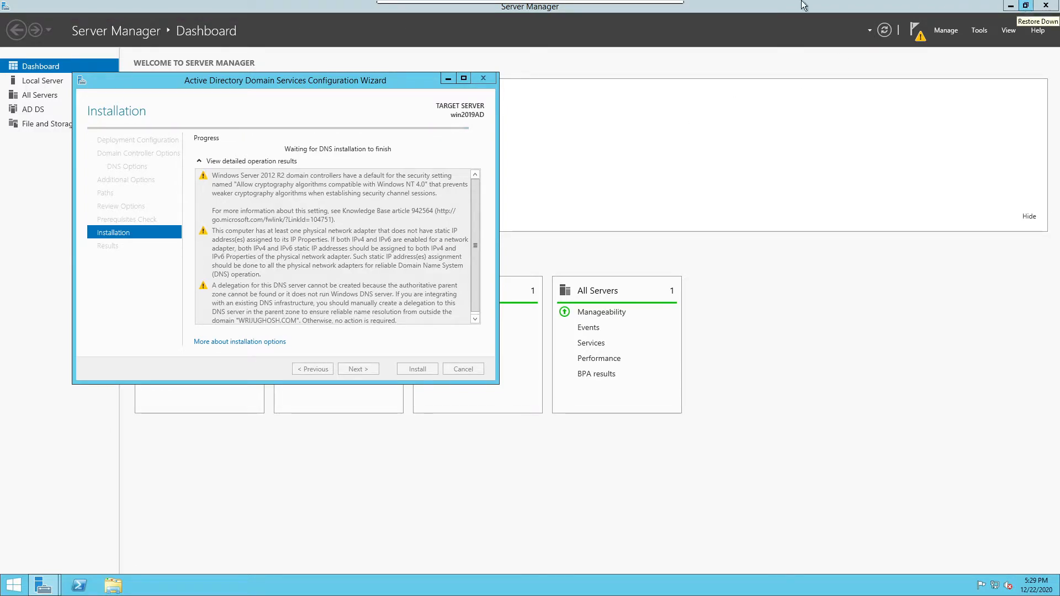
Take the remote desktop session out of full screen and minimize it while directory partitions are created
mouse_move(678, 5)
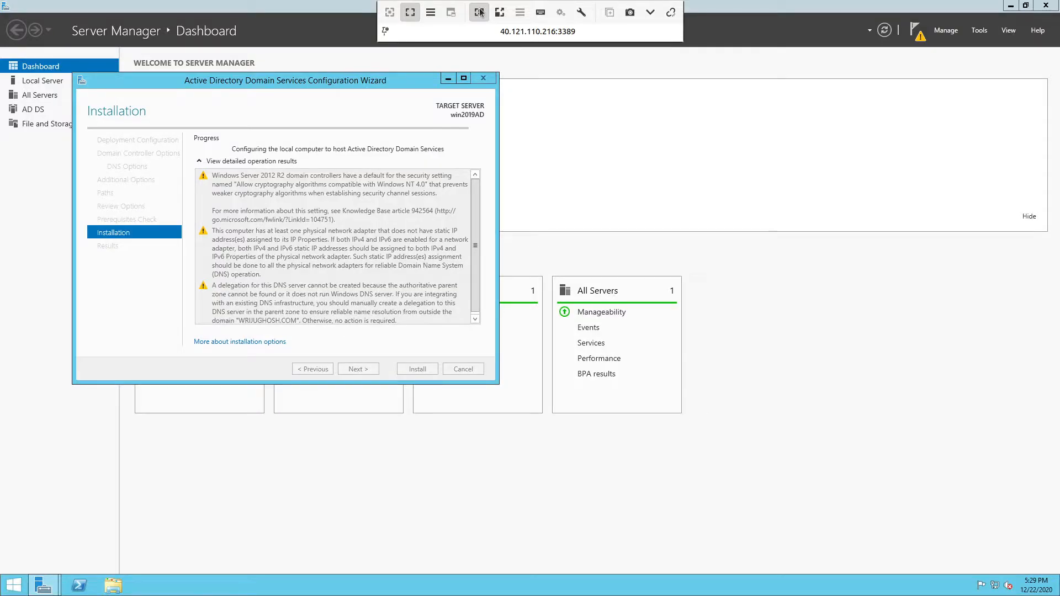
click(416, 15)
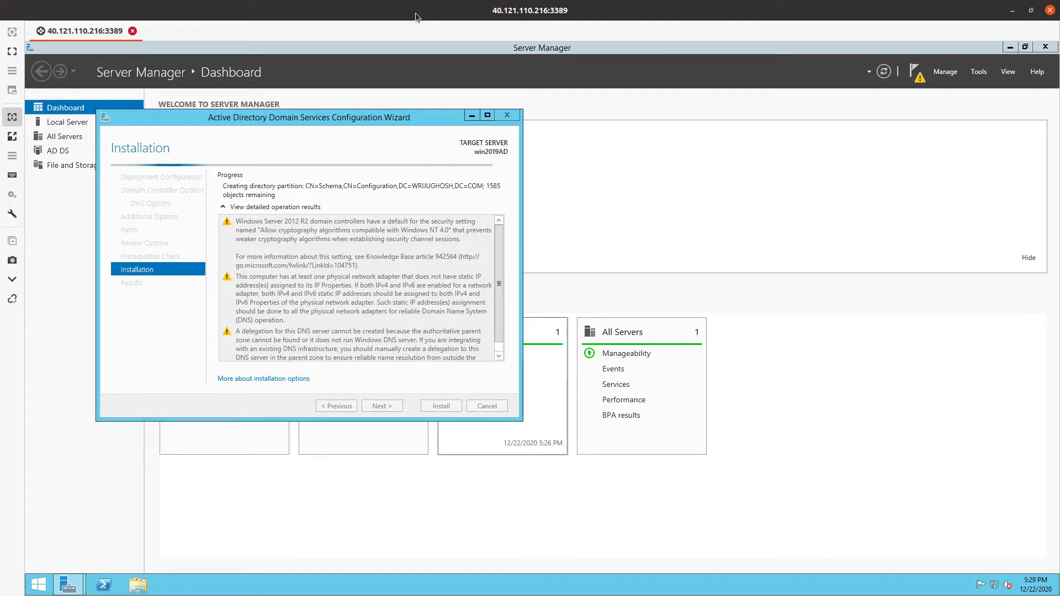
click(1012, 10)
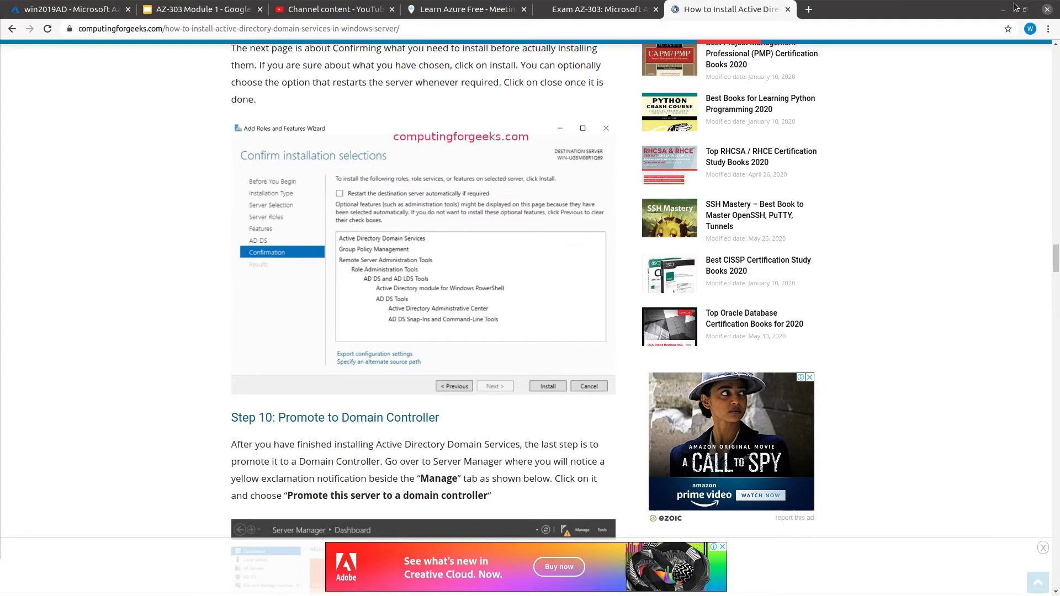
Glance at the exam objectives PDF, then return to the Azure portal's virtual machine overview
click(574, 6)
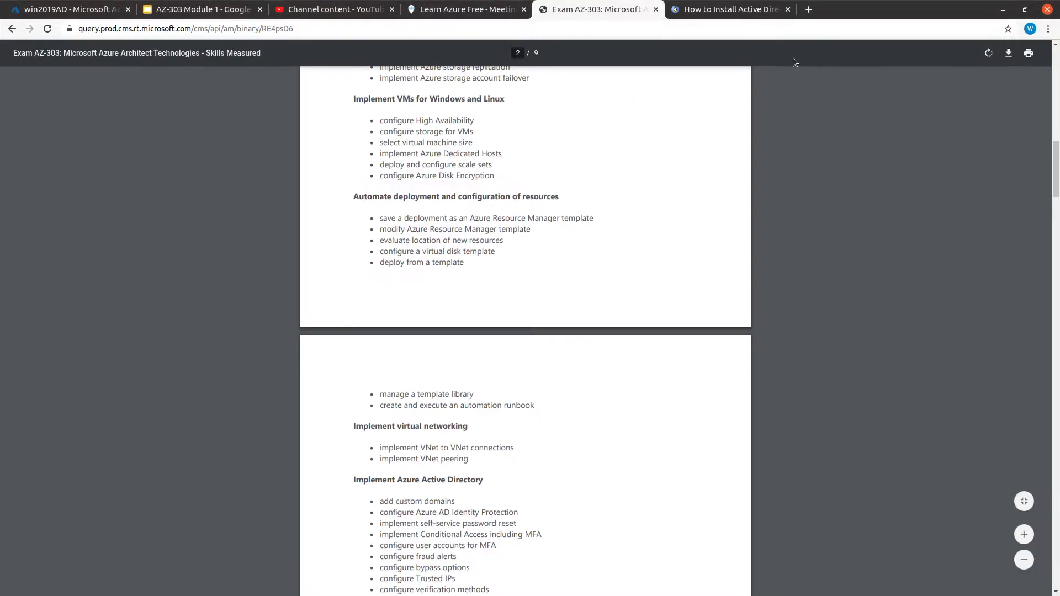
click(74, 5)
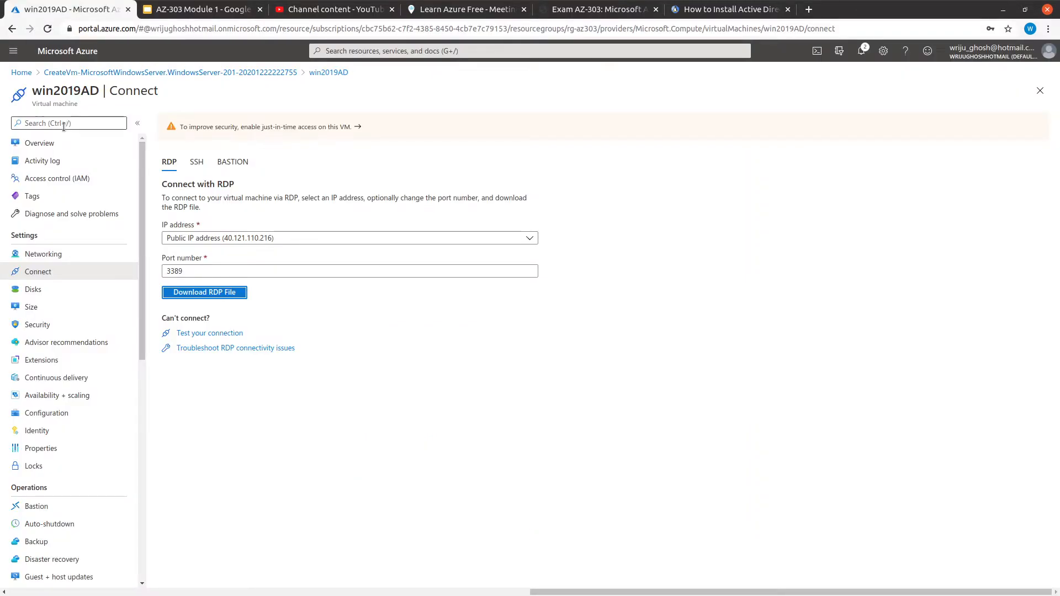
click(45, 149)
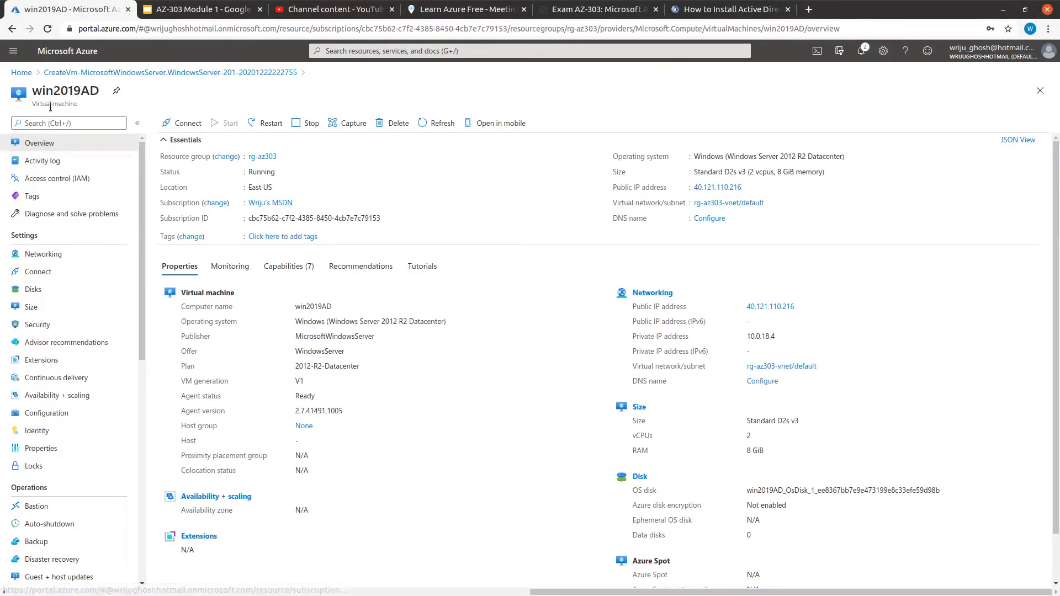
Open the Deployment succeeded notification and go to the win2019AD virtual machine resource
click(861, 50)
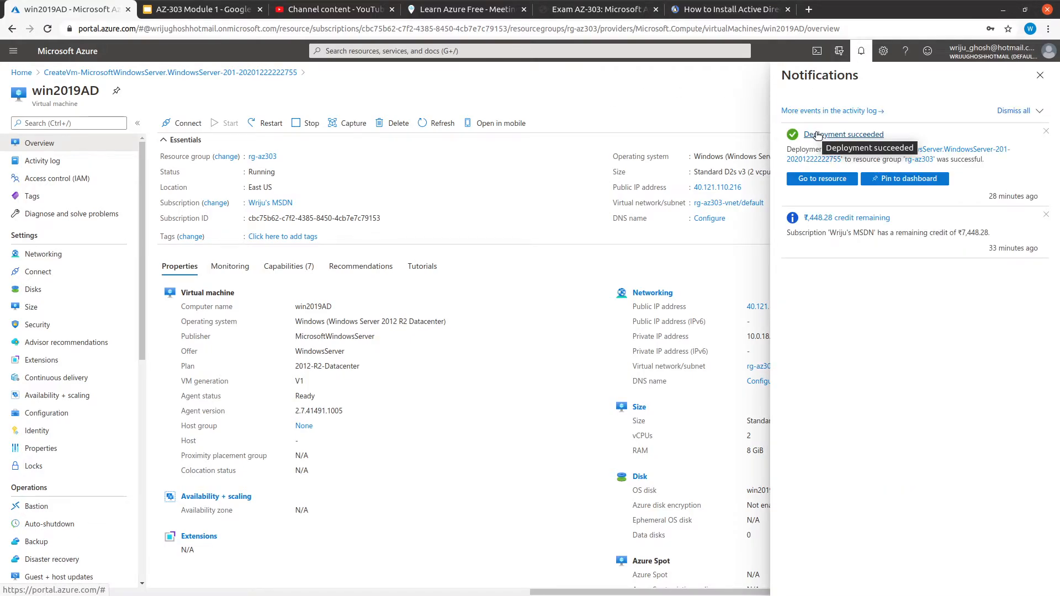
click(818, 135)
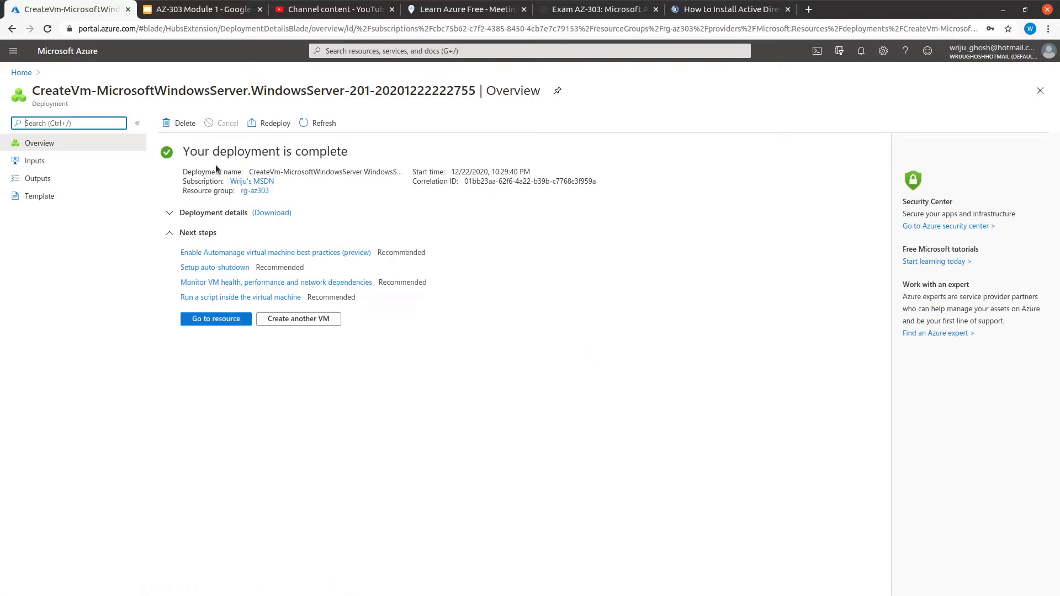
click(218, 319)
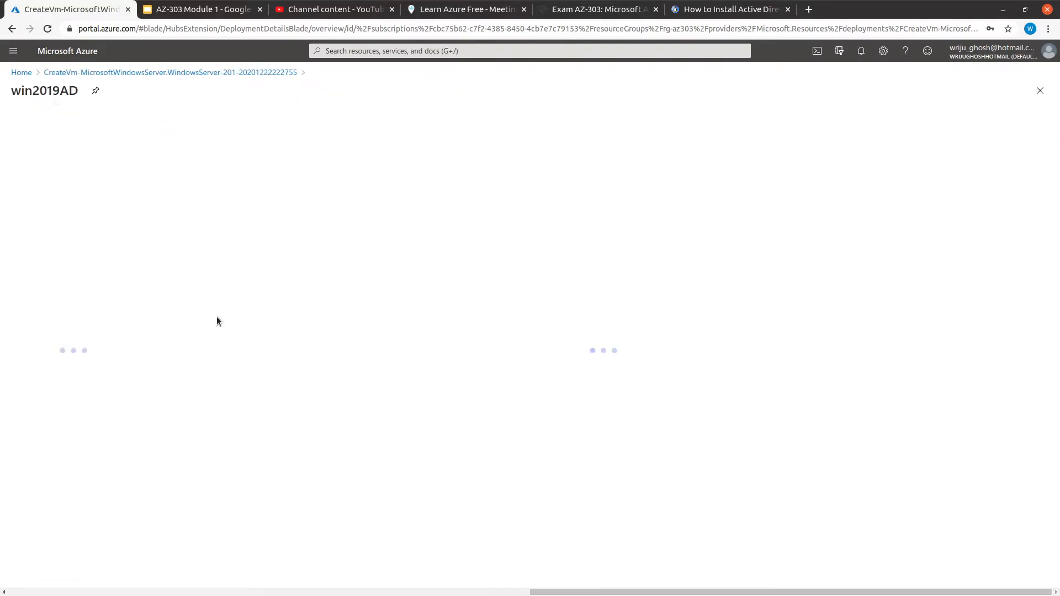
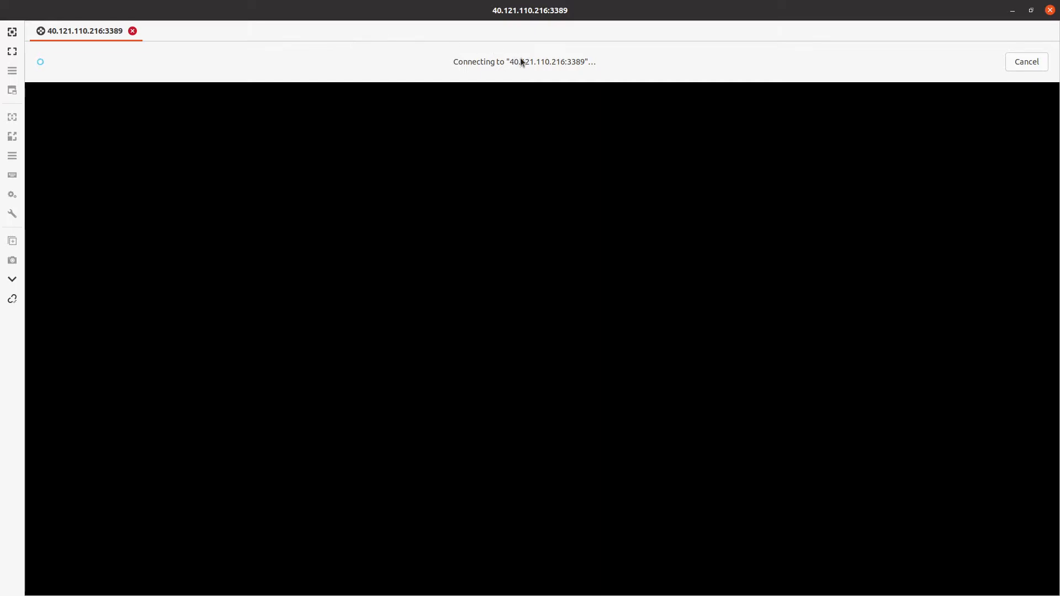
Minimize the remote desktop and file manager windows and reload the Azure portal
click(1014, 11)
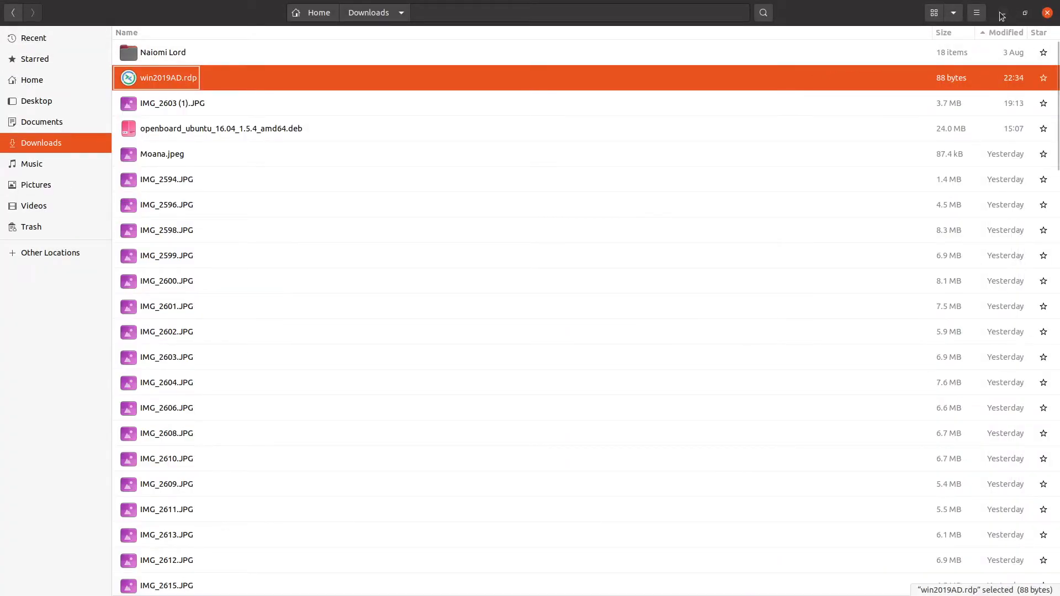
click(1001, 15)
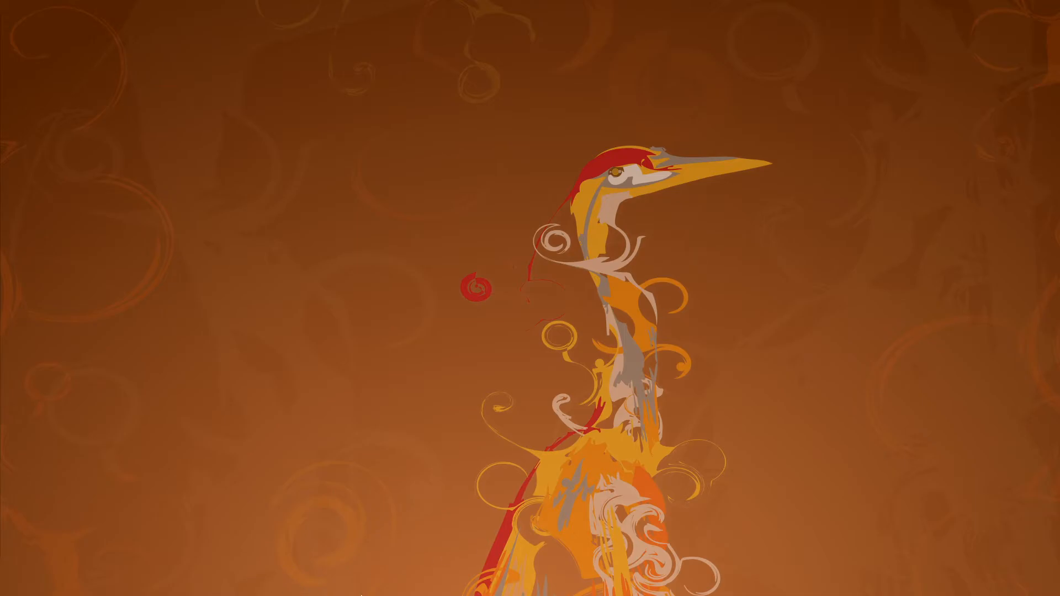
key(alt+Tab)
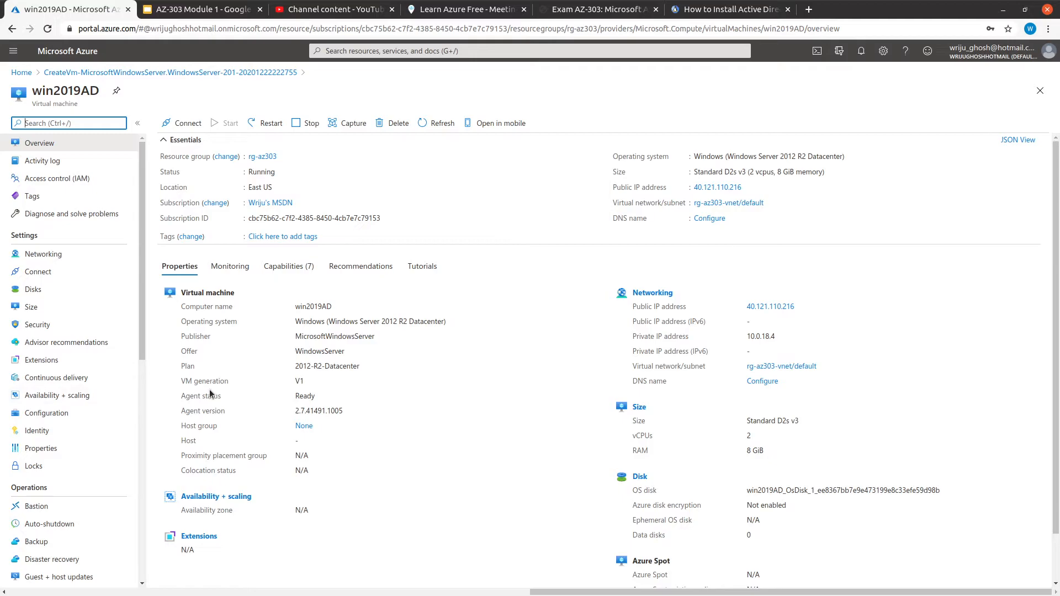
click(47, 28)
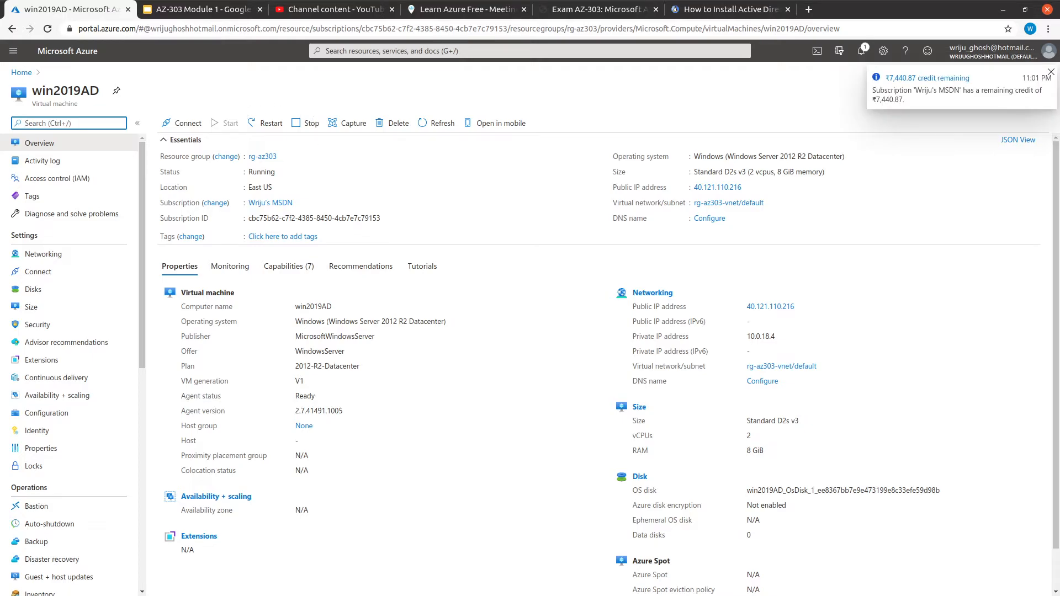
Dismiss Remmina's lost-connection message for 40.121.110.216 and open the win2019AD connect options
key(alt+Tab)
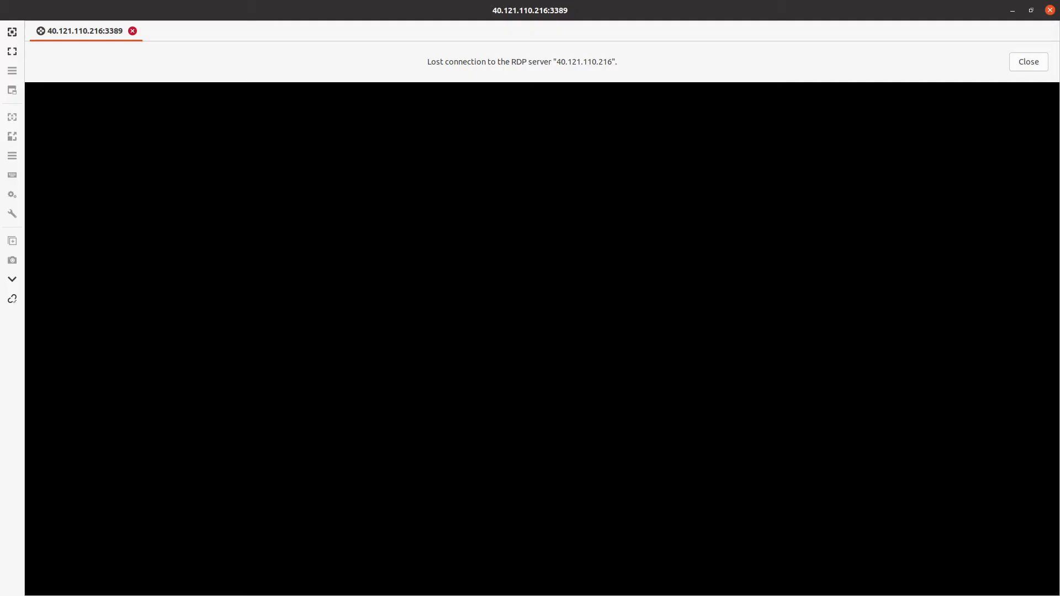
key(alt+Tab)
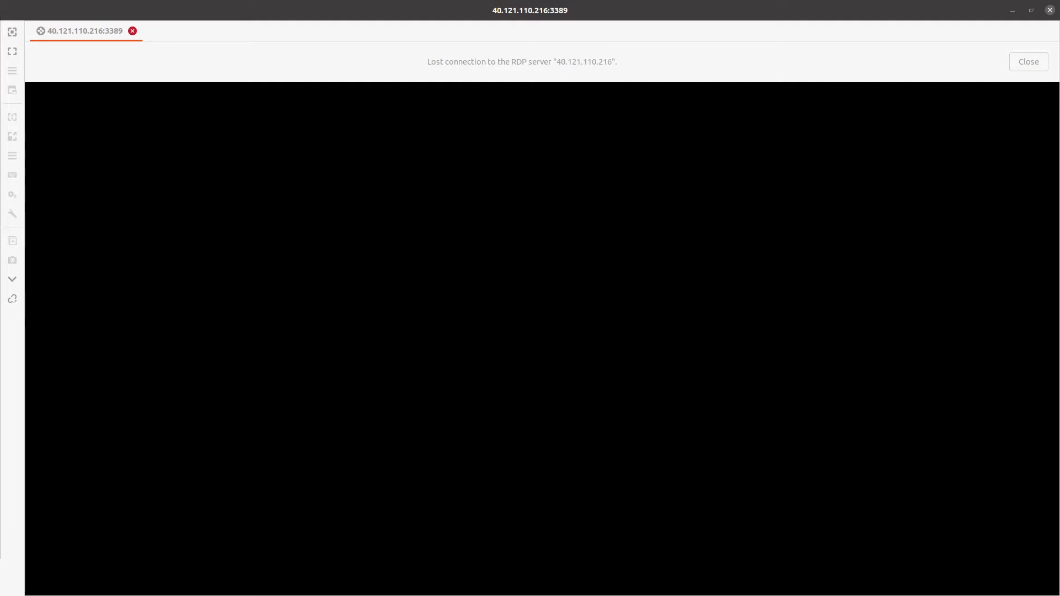
key(alt+Tab)
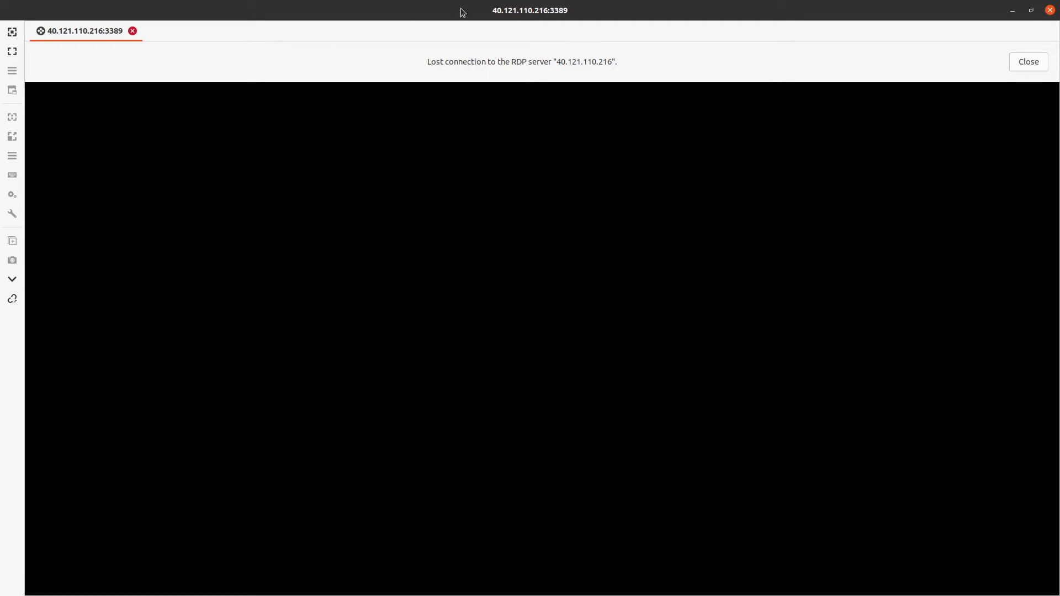
click(1028, 62)
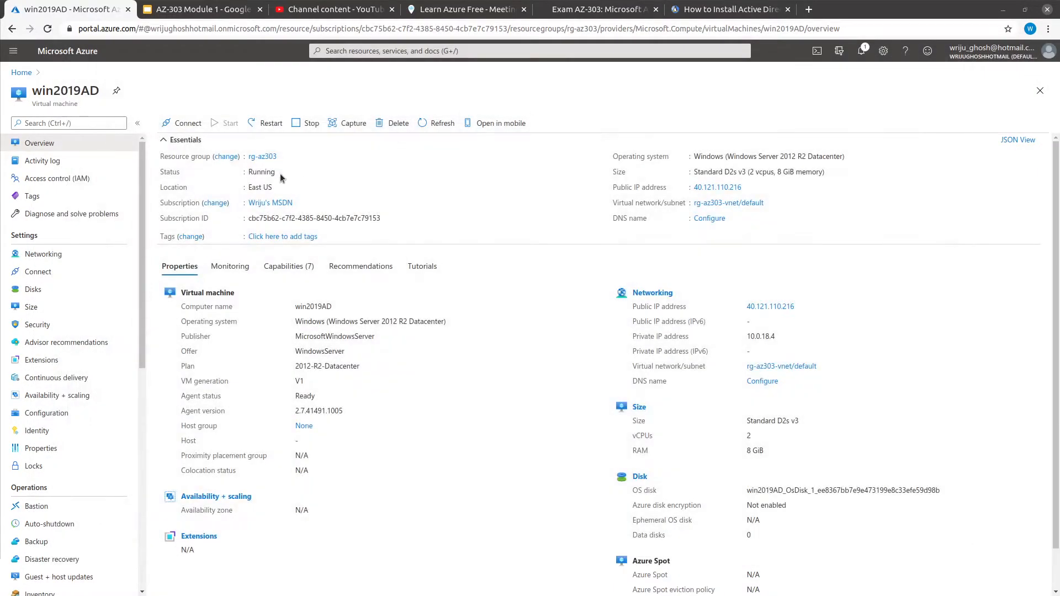
click(184, 124)
Download a fresh win2019AD RDP file, open it, and accept the changed certificate
click(188, 144)
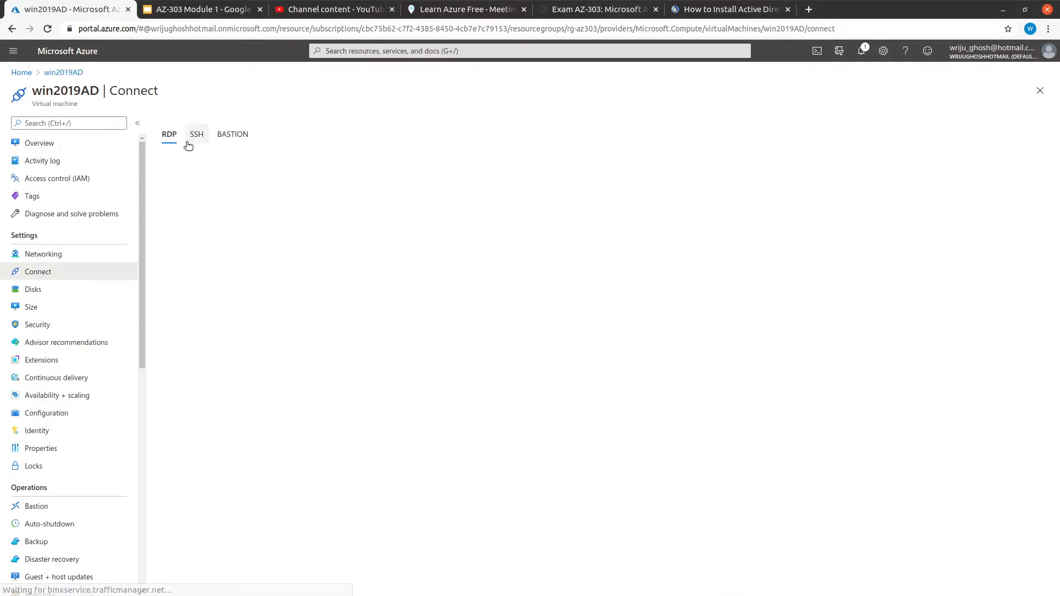
click(192, 295)
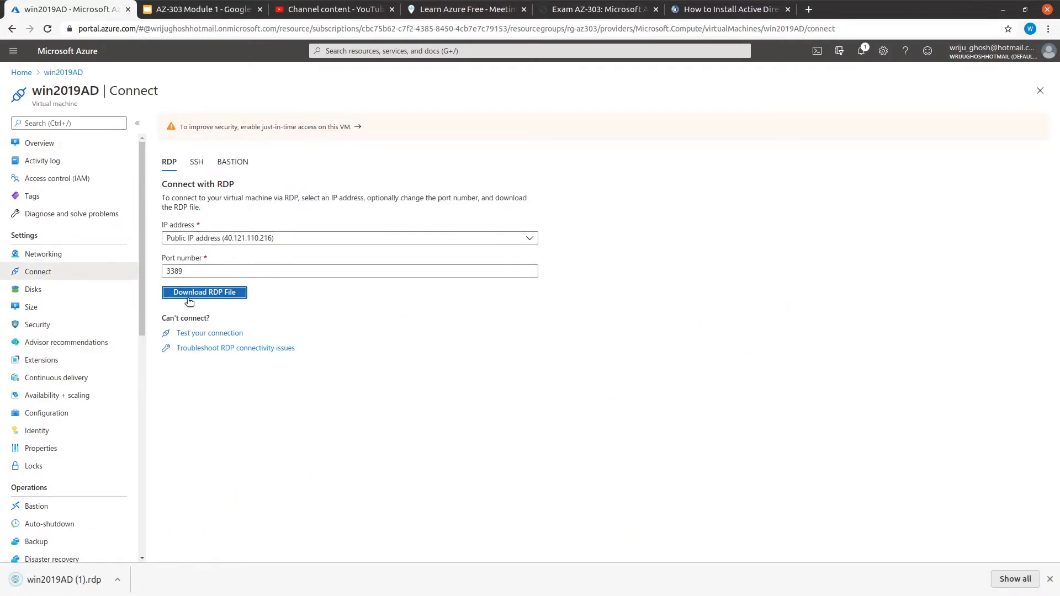
click(77, 580)
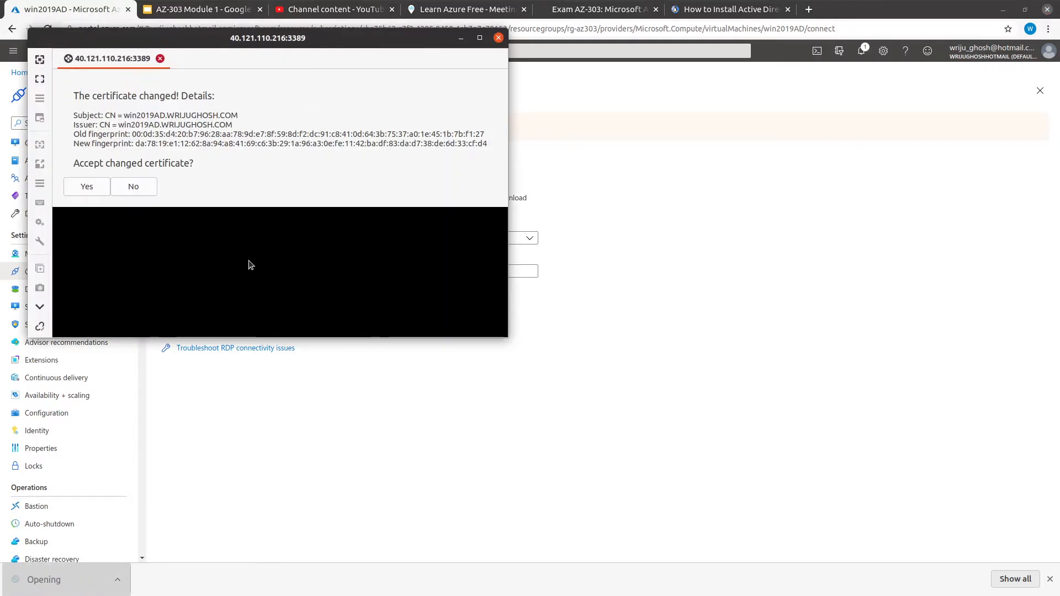
click(84, 192)
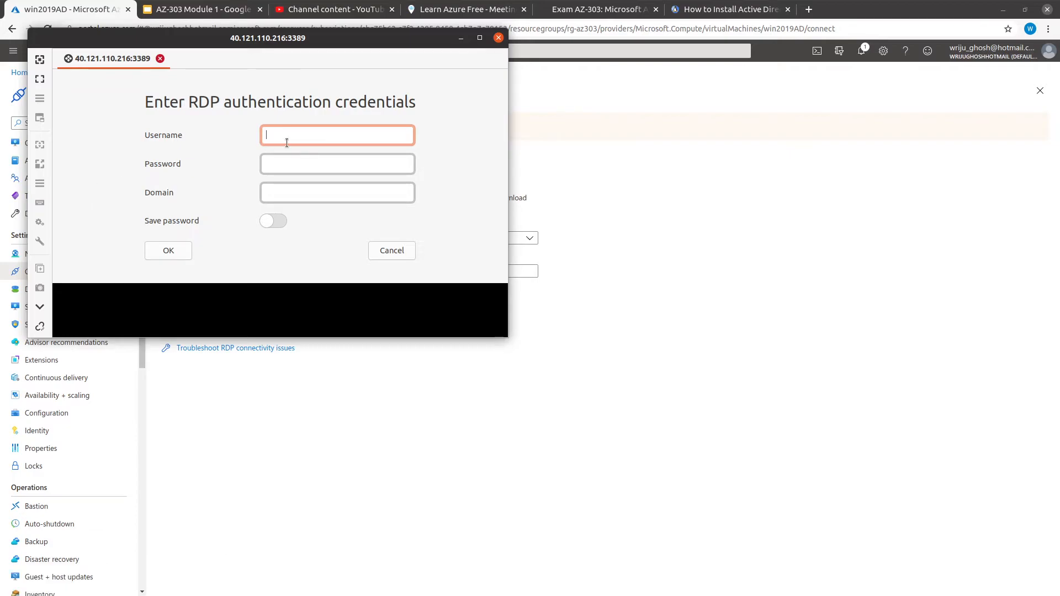
Log in with the administrator's username, password and domain, then show the session full screen
text(wriju)
key(Tab)
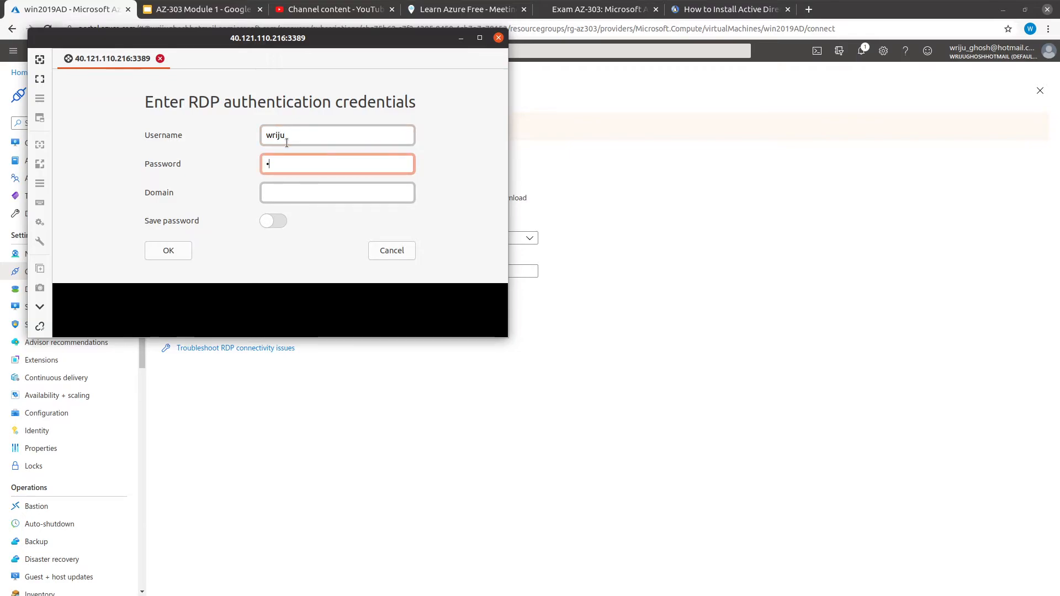
text(**********)
key(Tab)
text(WG)
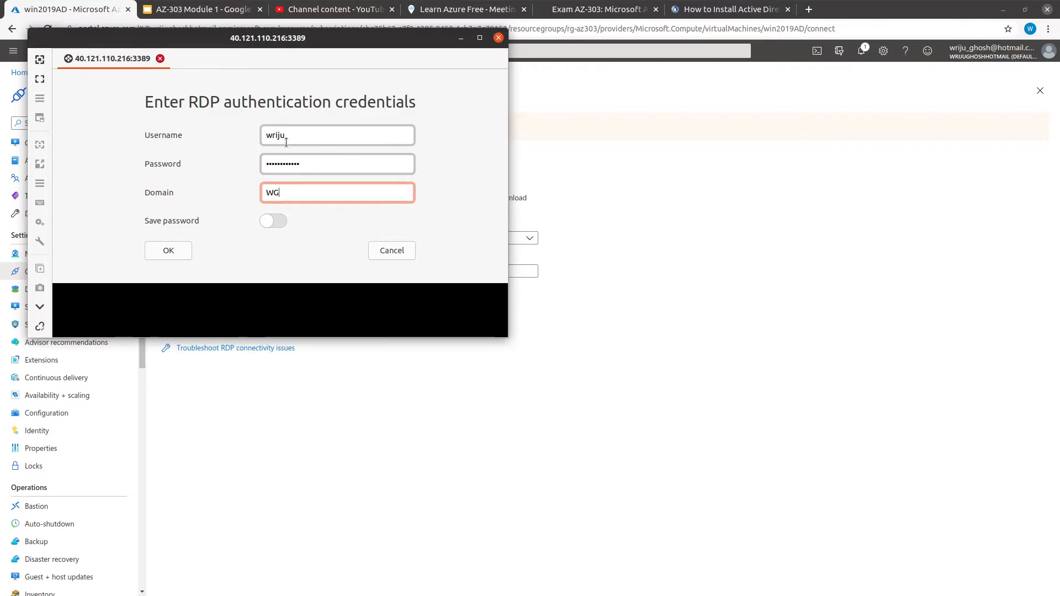
text(H)
key(BackSpace)
key(BackSpace)
text(RIJUGHOSH.com)
key(BackSpace)
key(BackSpace)
key(BackSpace)
text(COM)
click(171, 252)
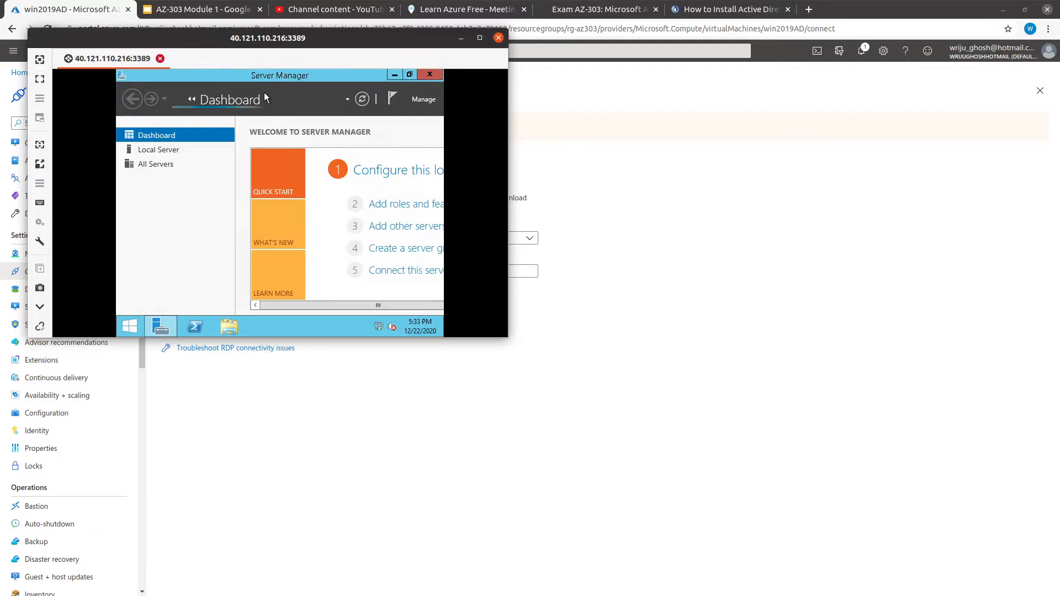
click(40, 79)
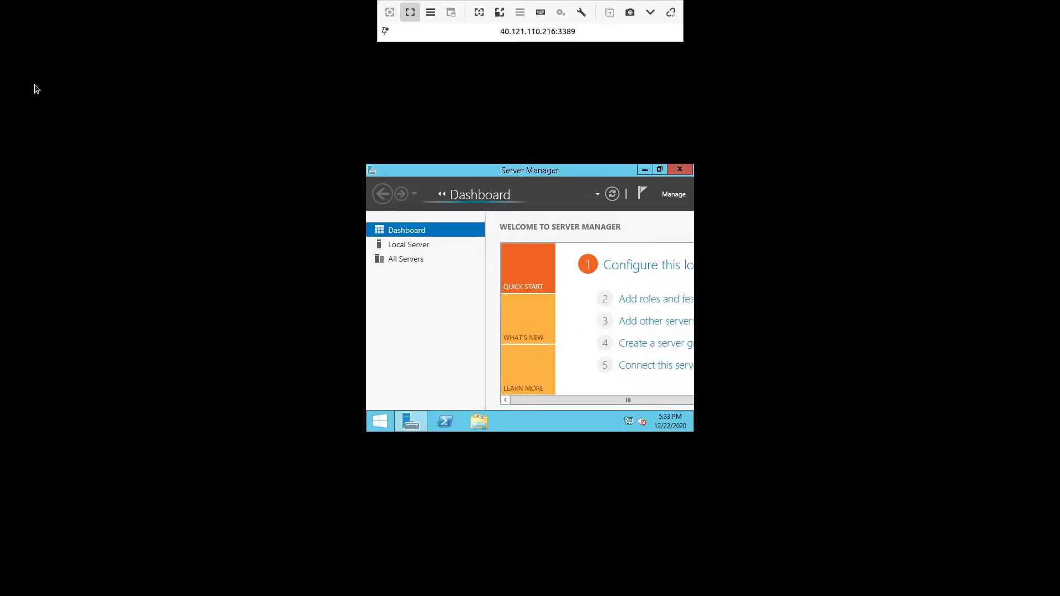
Go full screen, restore Server Manager, and launch Active Directory Administrative Center from Tools
click(474, 13)
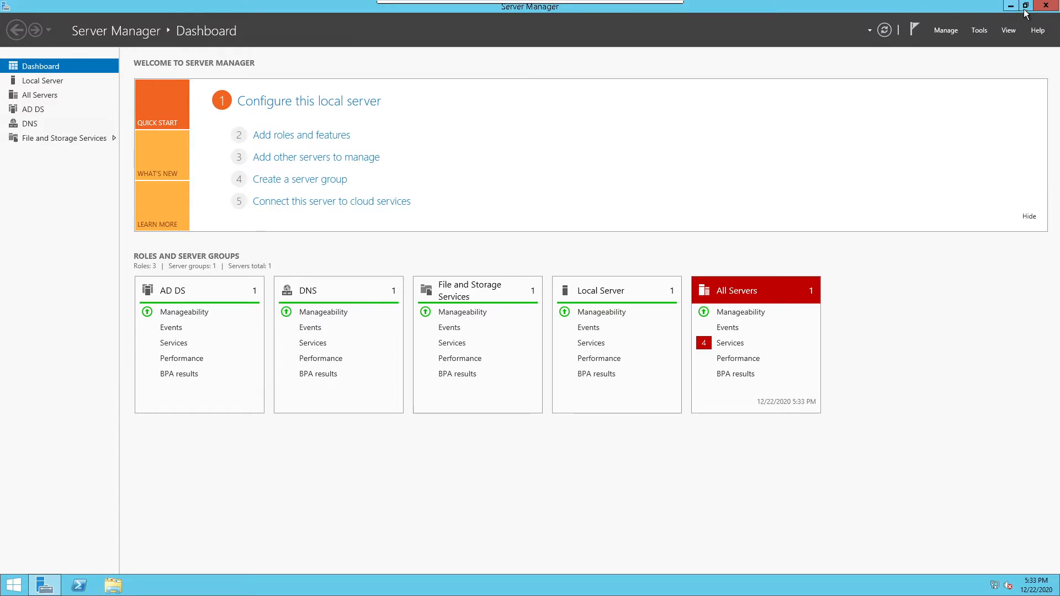
click(1025, 6)
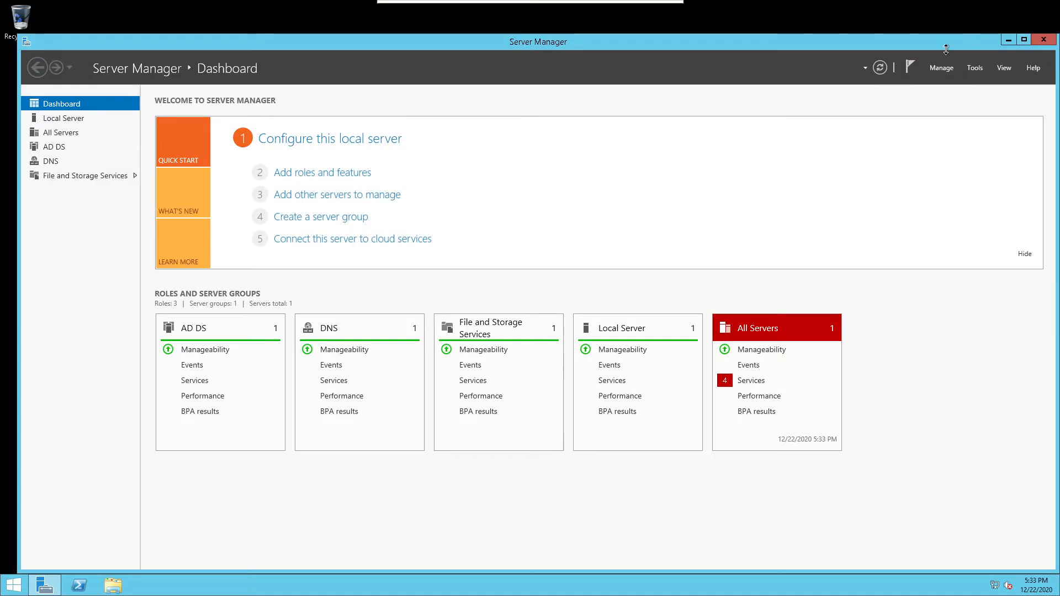
click(943, 68)
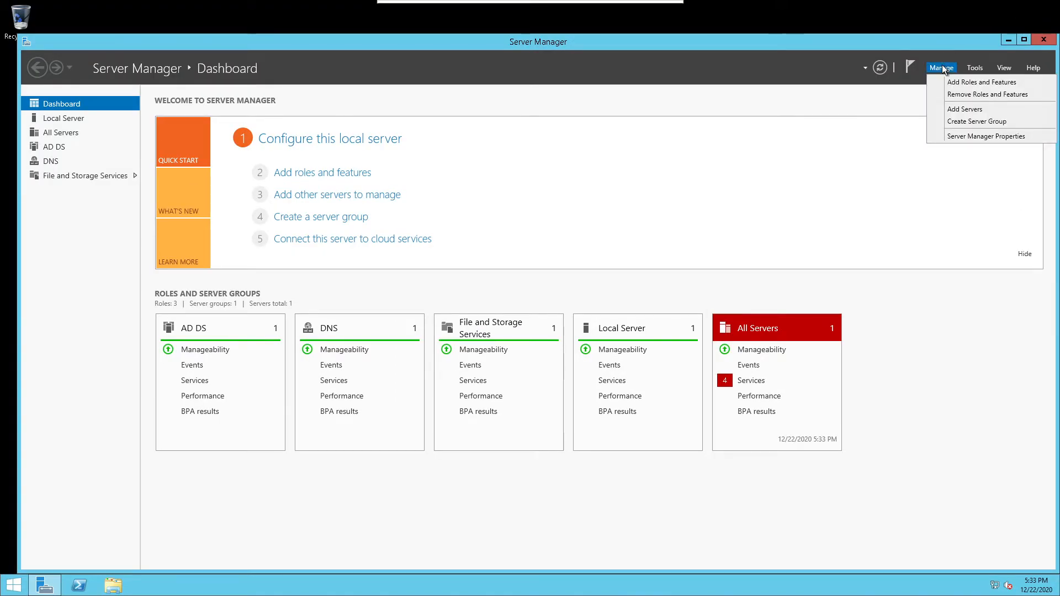
click(976, 66)
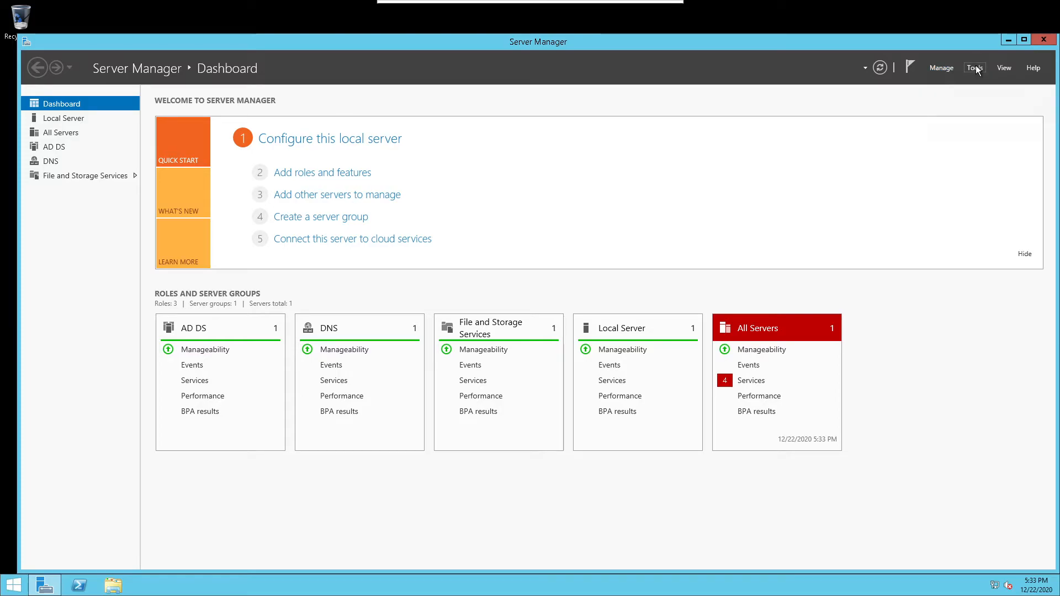
click(976, 66)
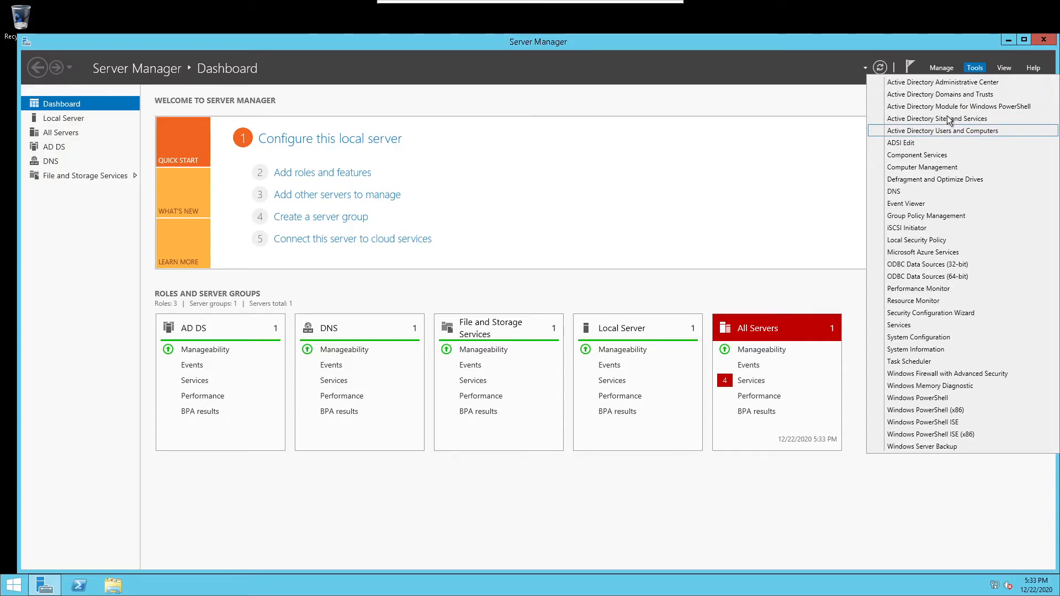
click(951, 87)
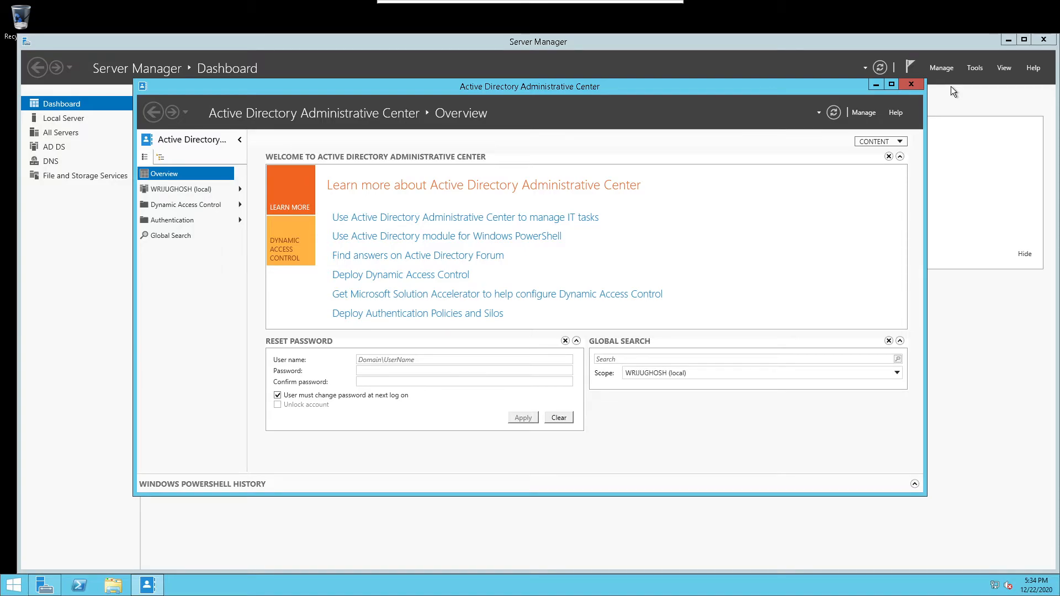
Enter the user's logon name and a new password in the Reset Password tile
click(415, 362)
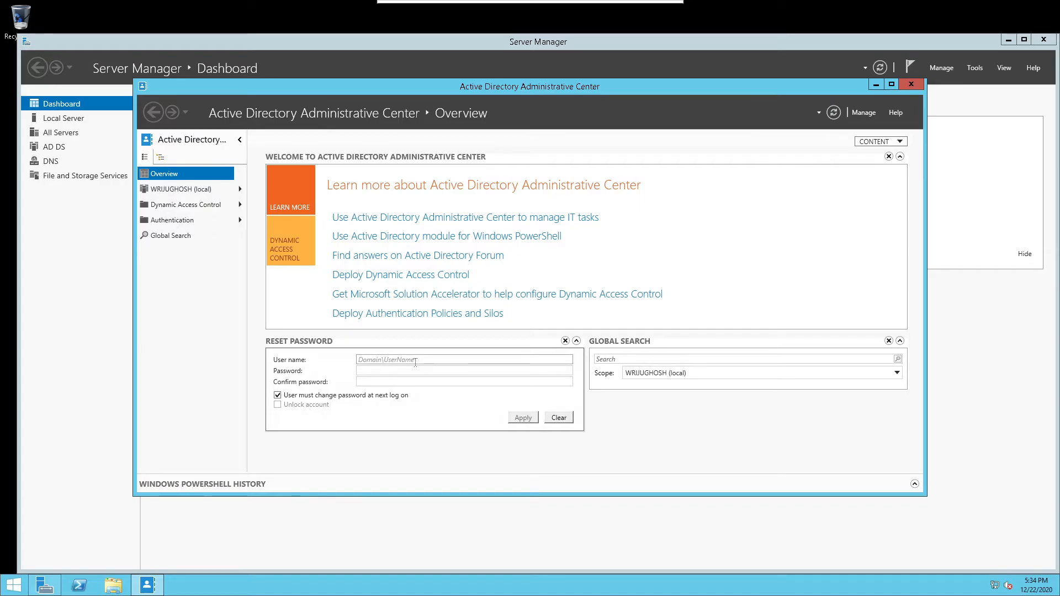
text(debajyot)
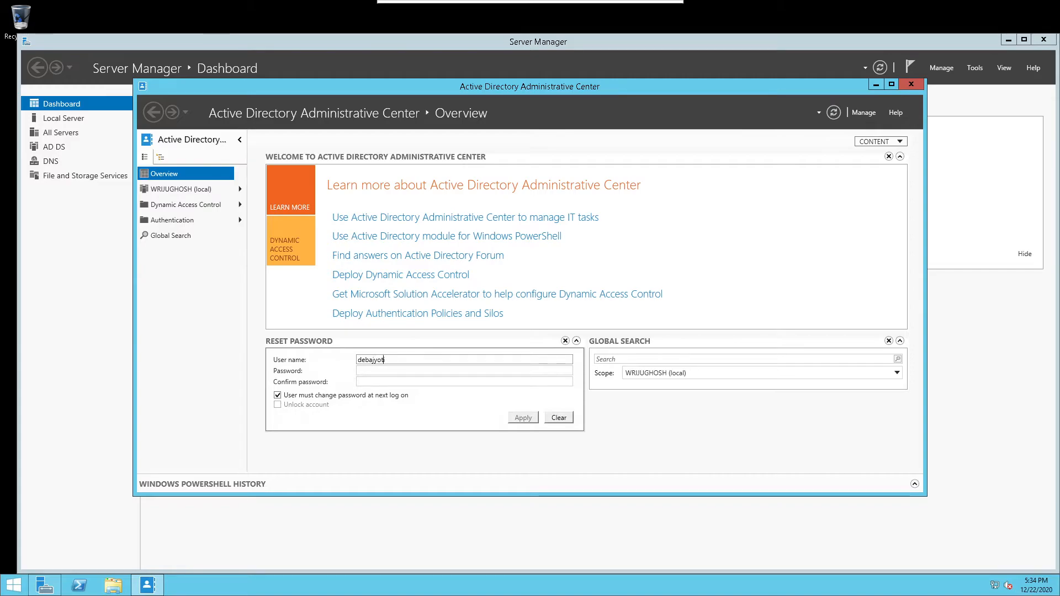
key(Left)
key(Left)
key(Left)
key(Left)
key(Left)
key(Left)
key(shift+Right)
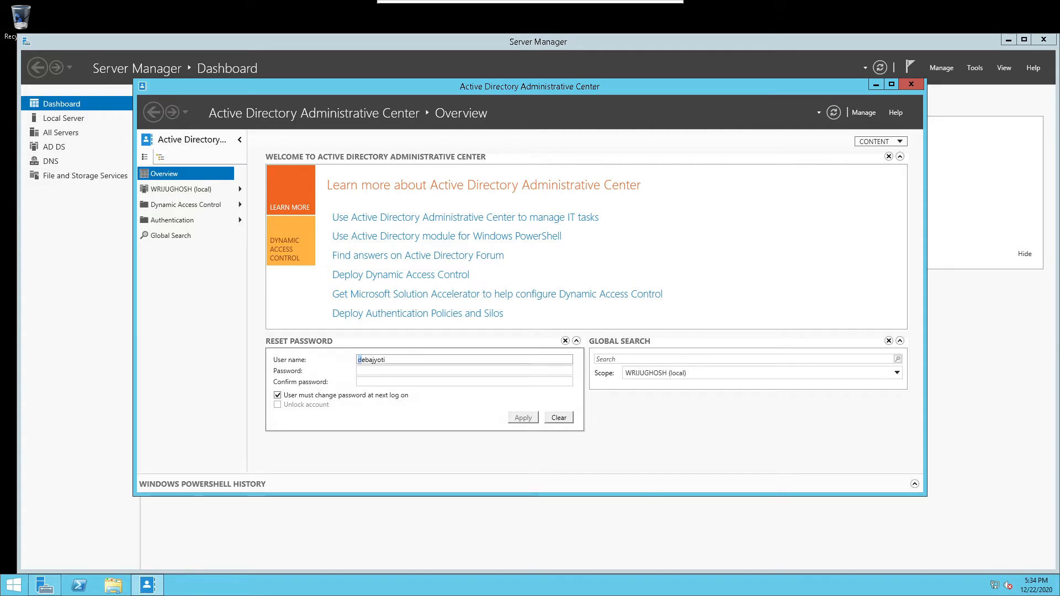
text(D)
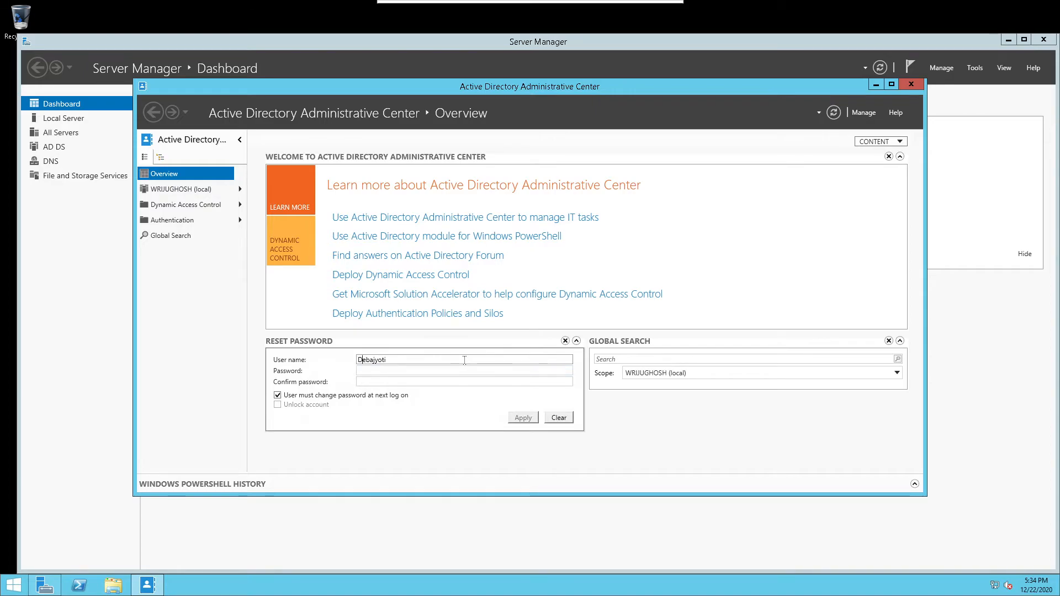
key(BackSpace)
text(d)
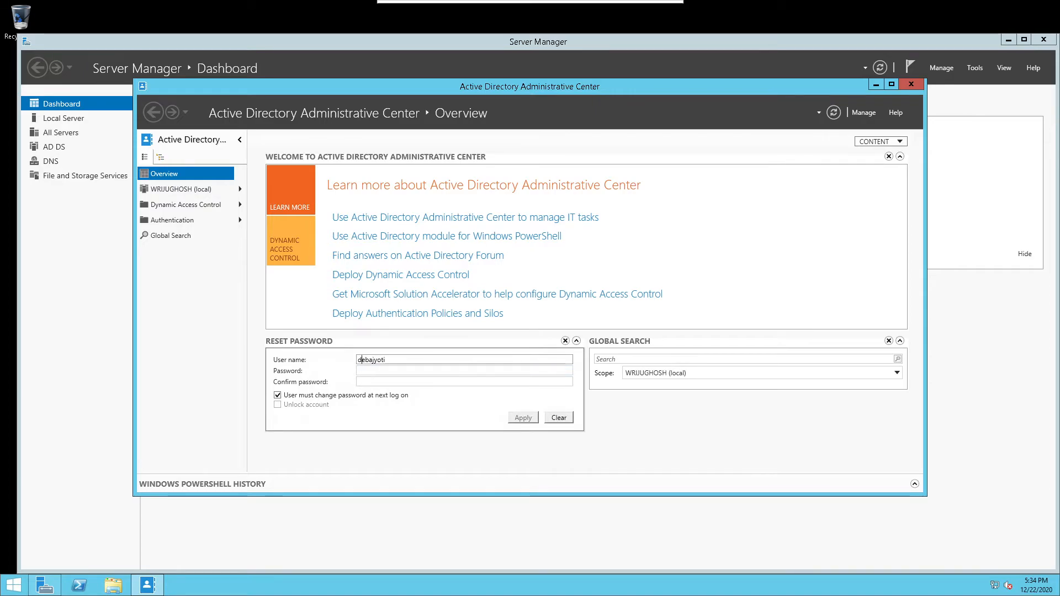
click(457, 372)
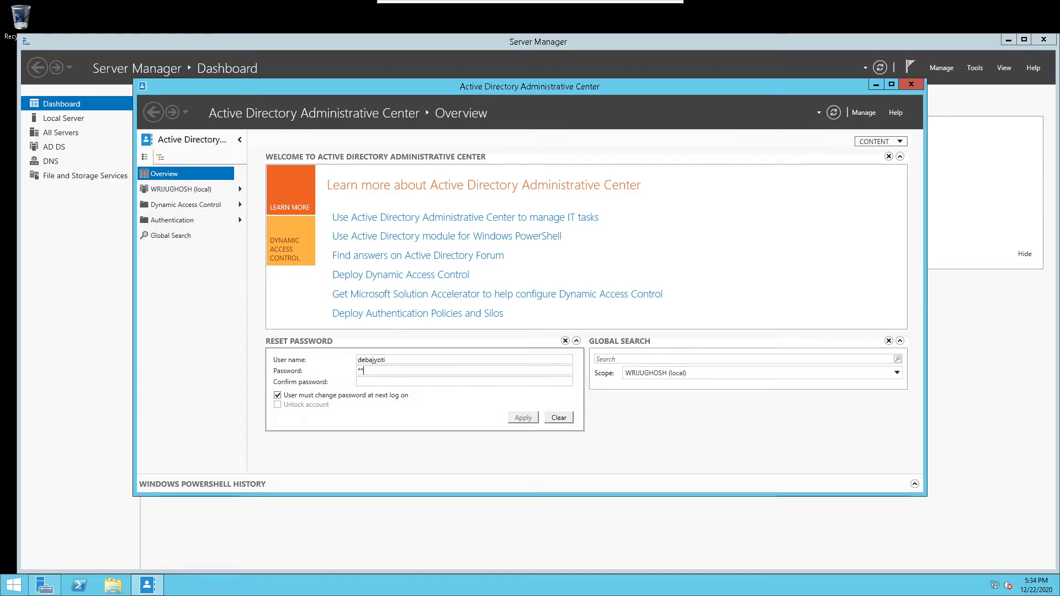
text(********)
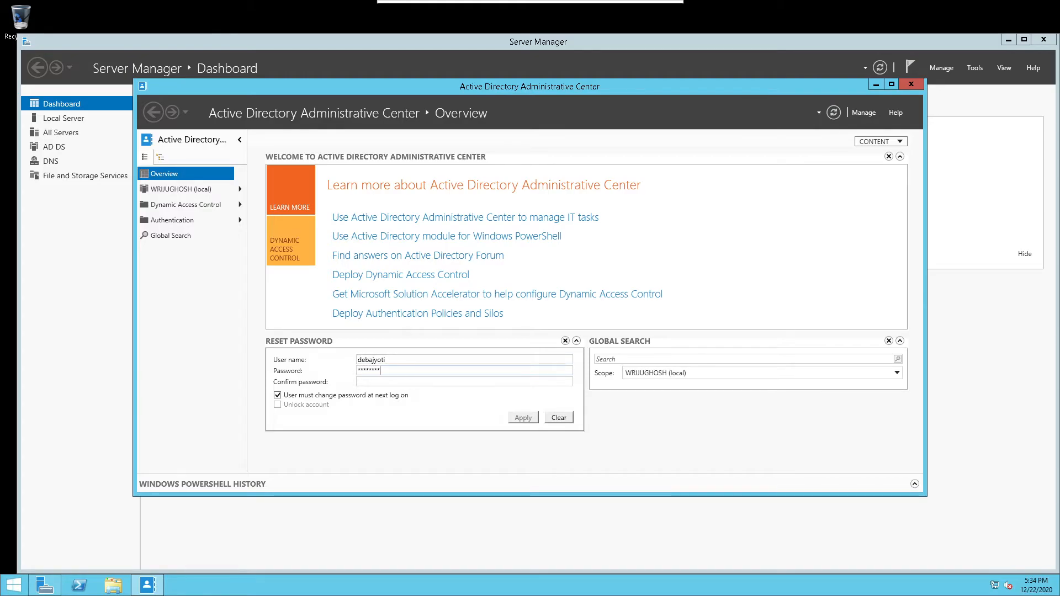
text(**)
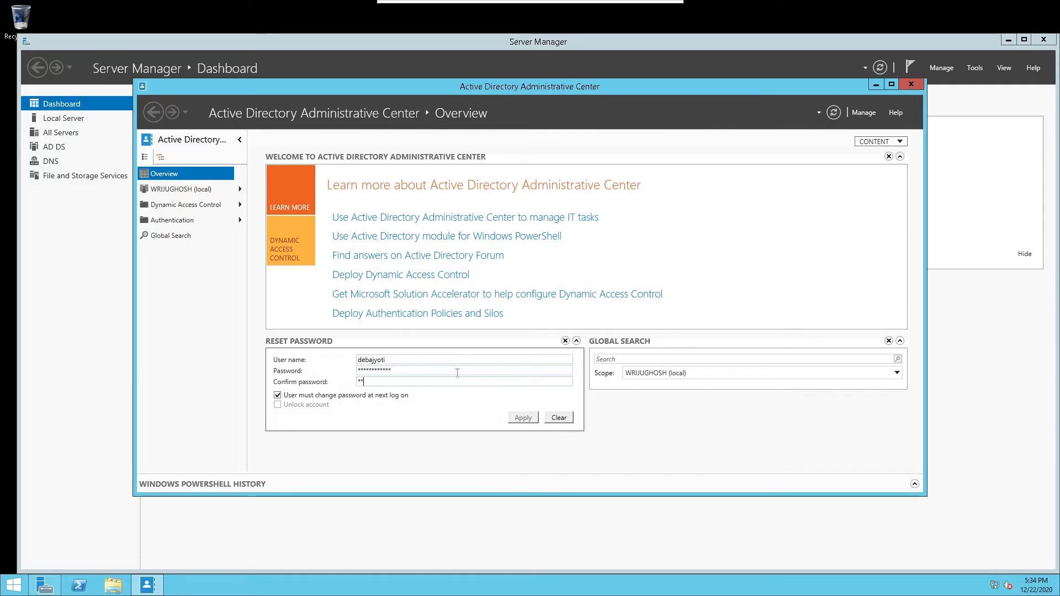
text(*******)
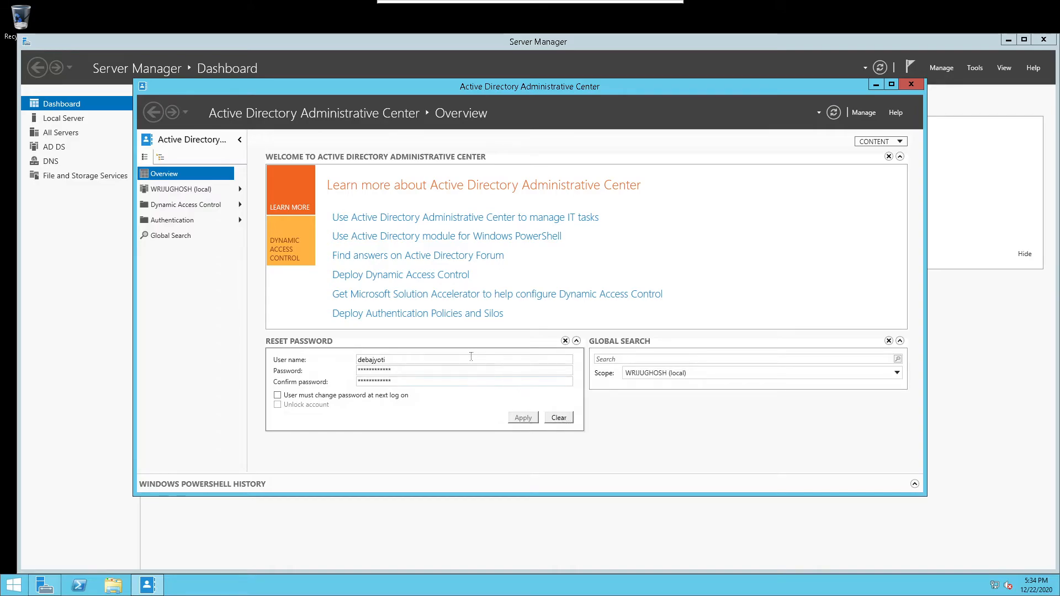
Add the domain prefix in front of the user name and let it be validated
click(359, 360)
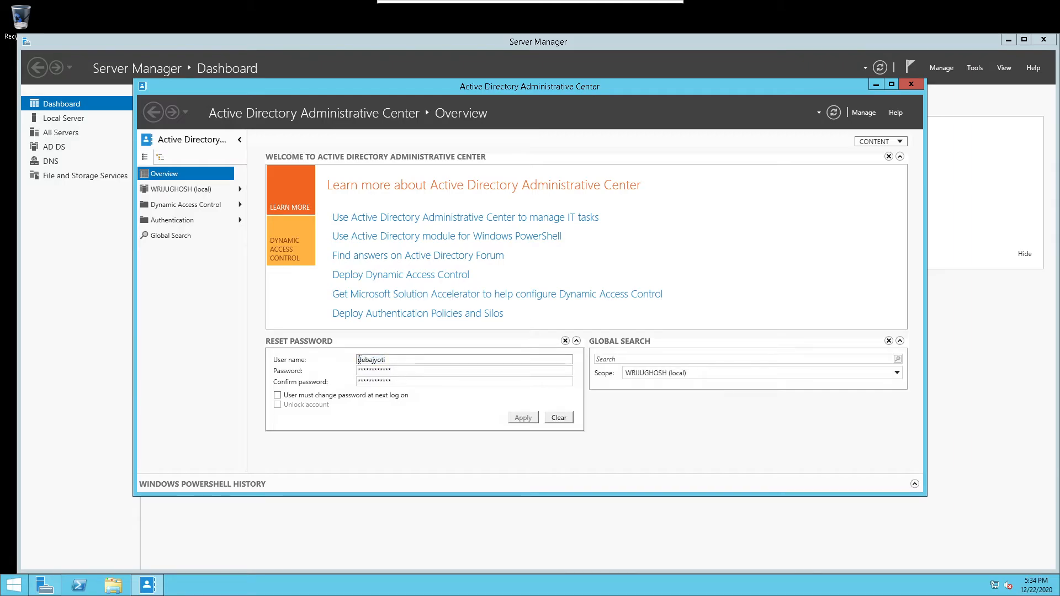
text(WGHOSH)
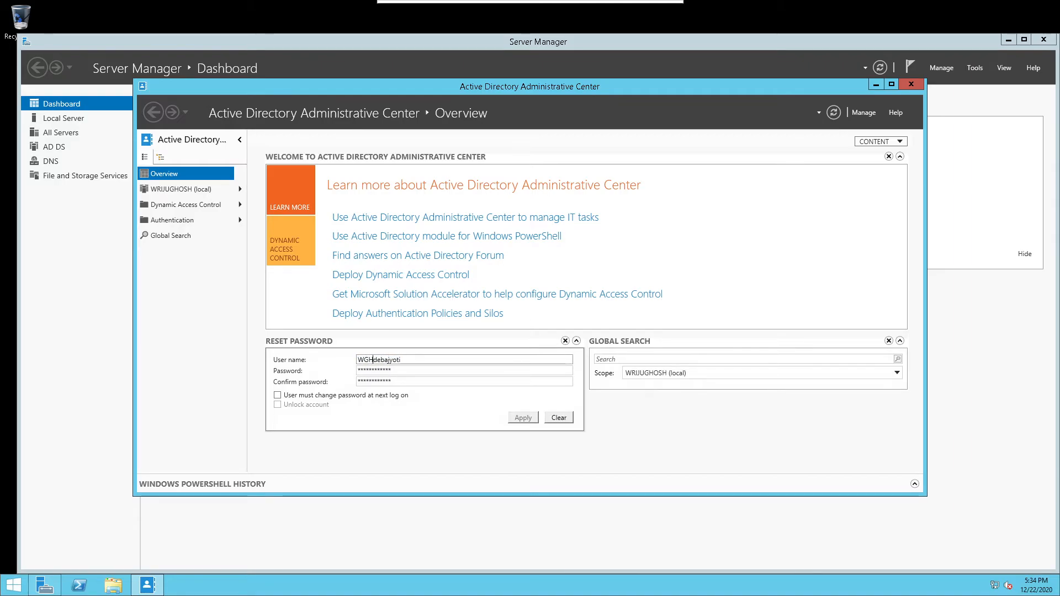
key(BackSpace)
key(BackSpace)
key(BackSpace)
key(BackSpace)
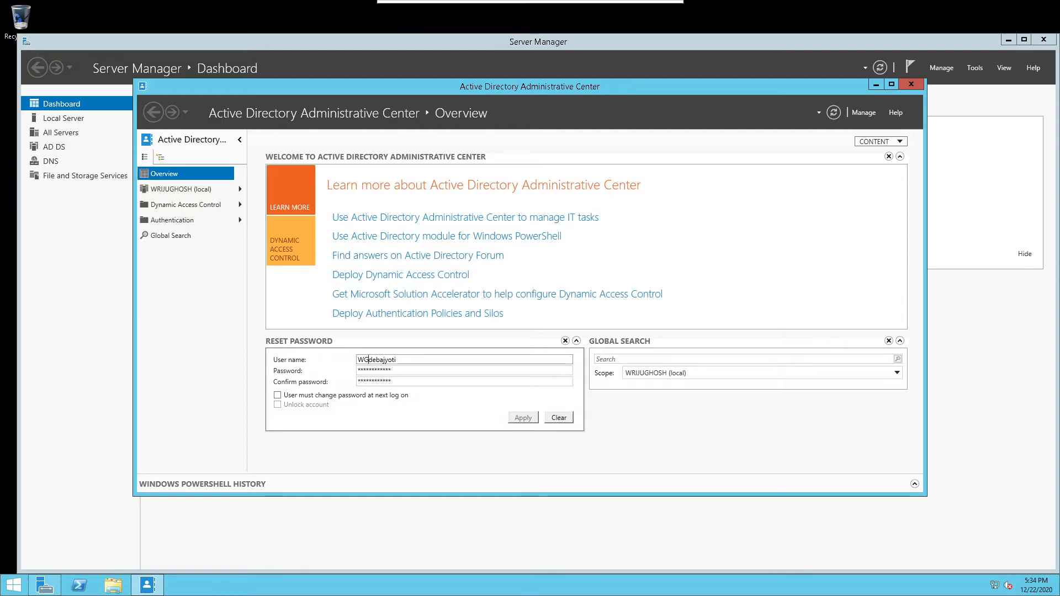
key(BackSpace)
text(RIJUGHOSH\)
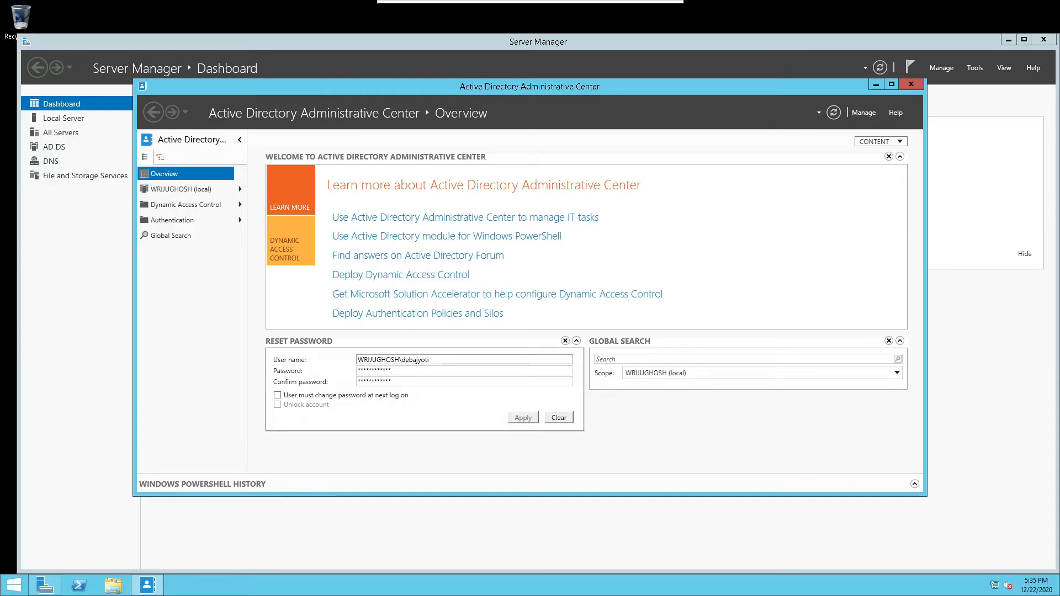
key(Tab)
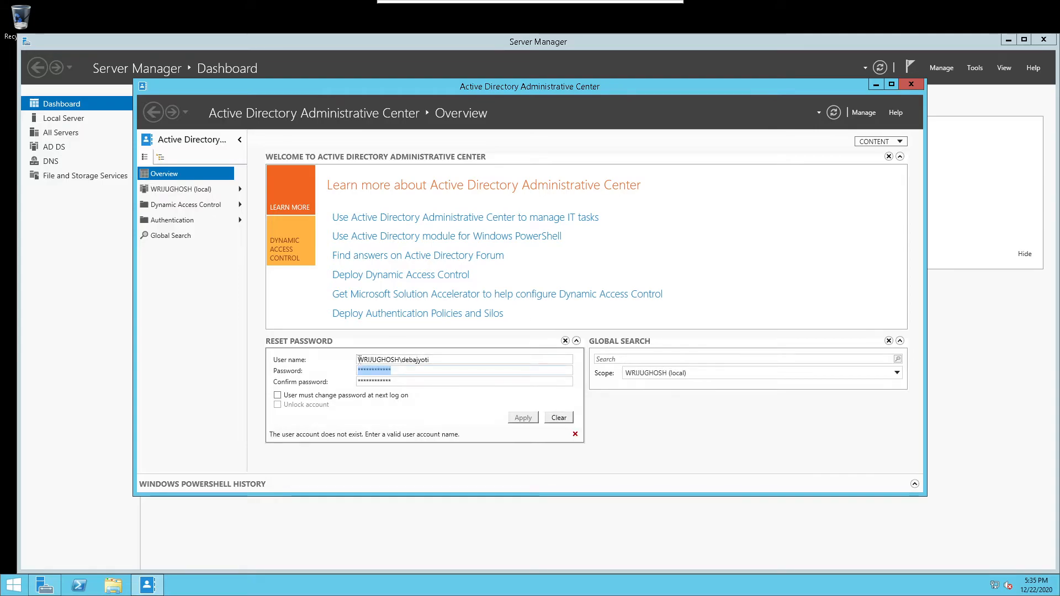
Remove the domain prefix, leave change-at-next-logon unticked, and apply the password reset
click(403, 360)
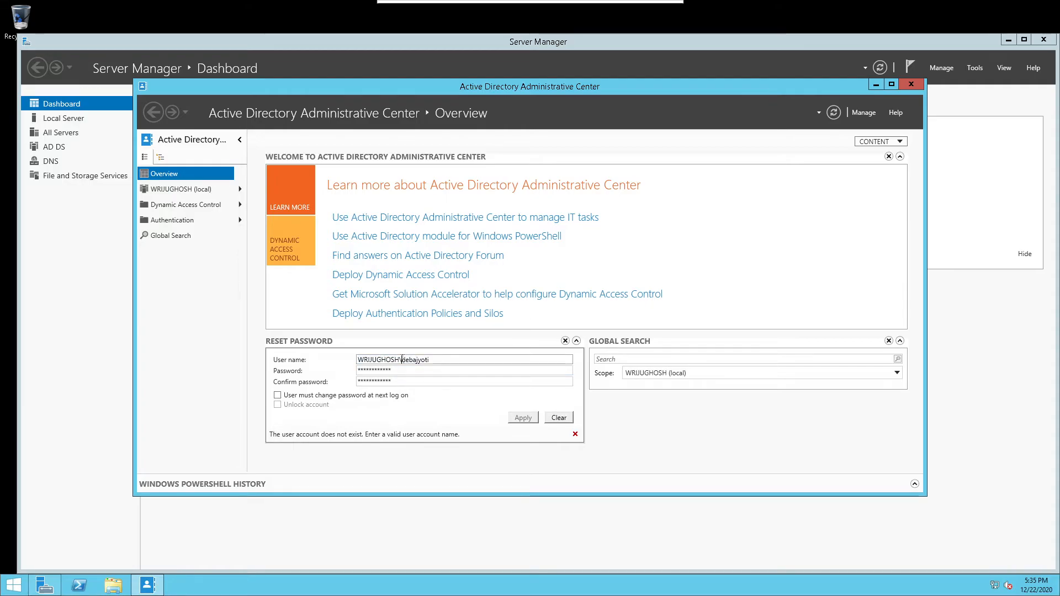
click(351, 399)
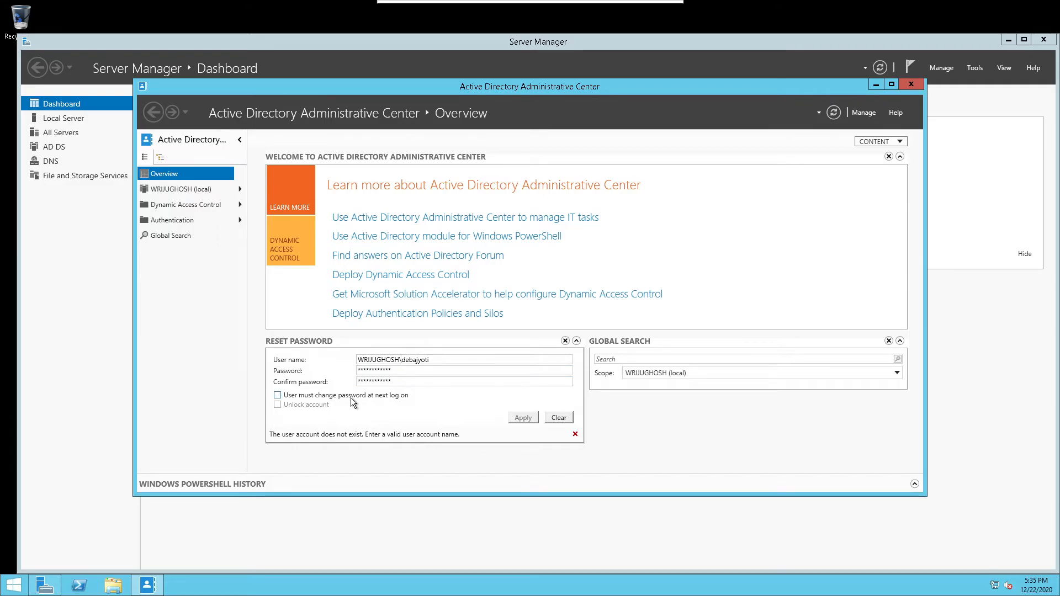
click(350, 397)
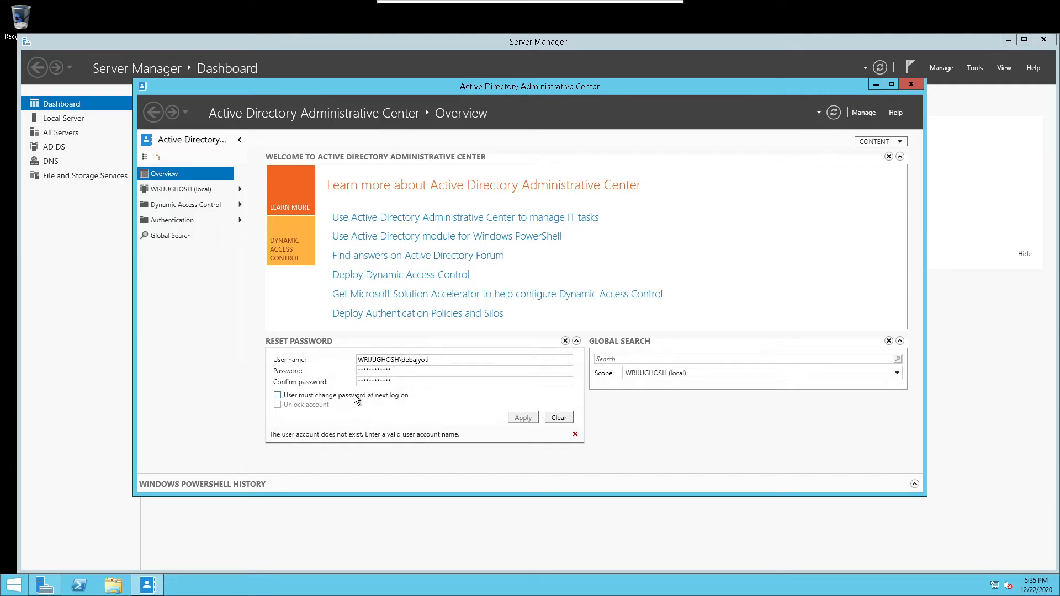
click(399, 360)
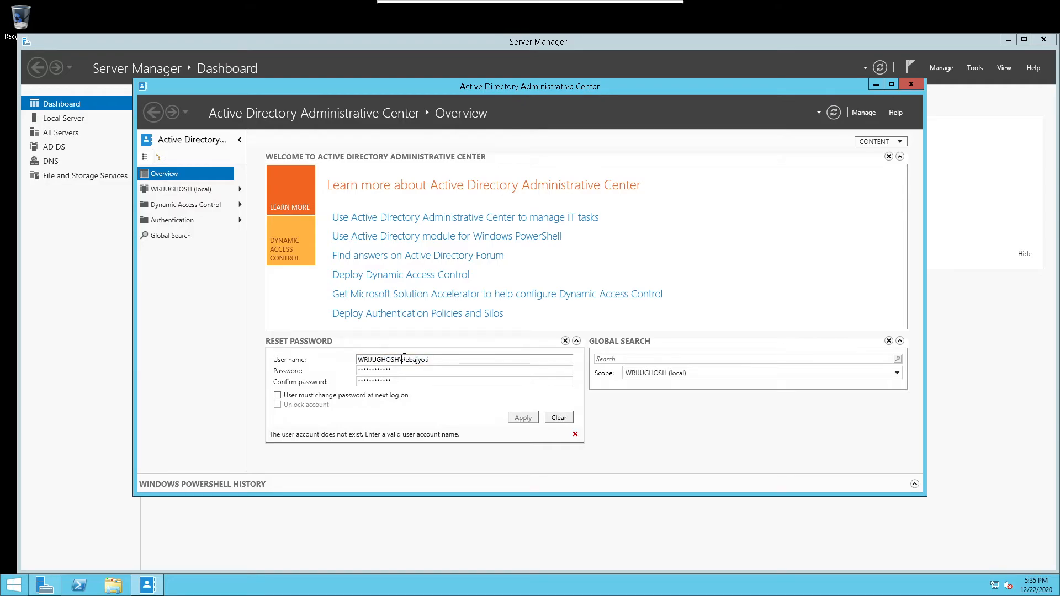
key(BackSpace)
key(BackSpace)
key(BackSpace)
key(BackSpace)
key(BackSpace)
key(BackSpace)
key(BackSpace)
key(BackSpace)
key(BackSpace)
key(BackSpace)
key(BackSpace)
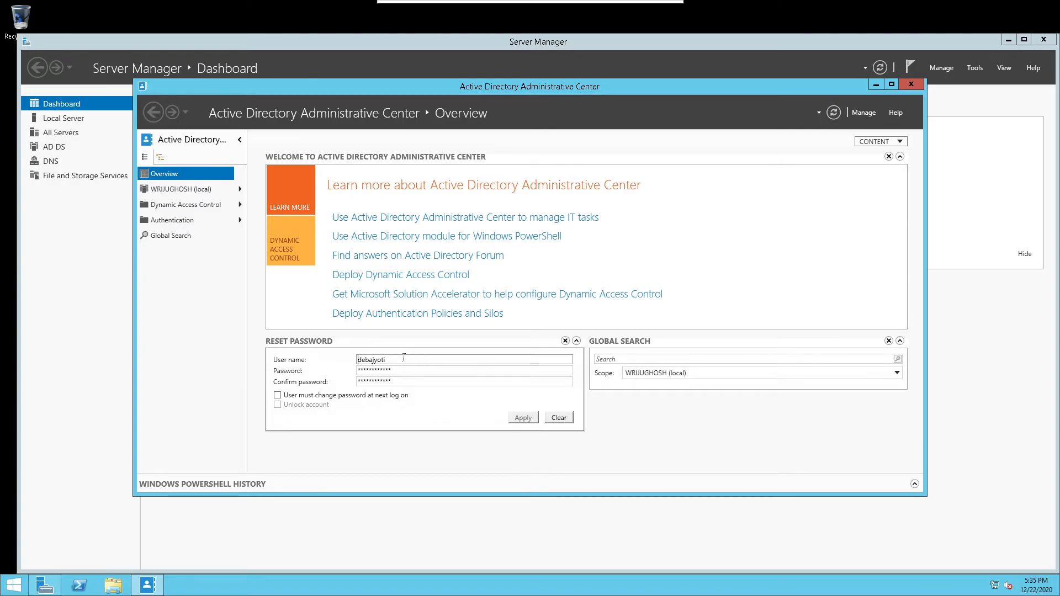
click(380, 396)
click(379, 396)
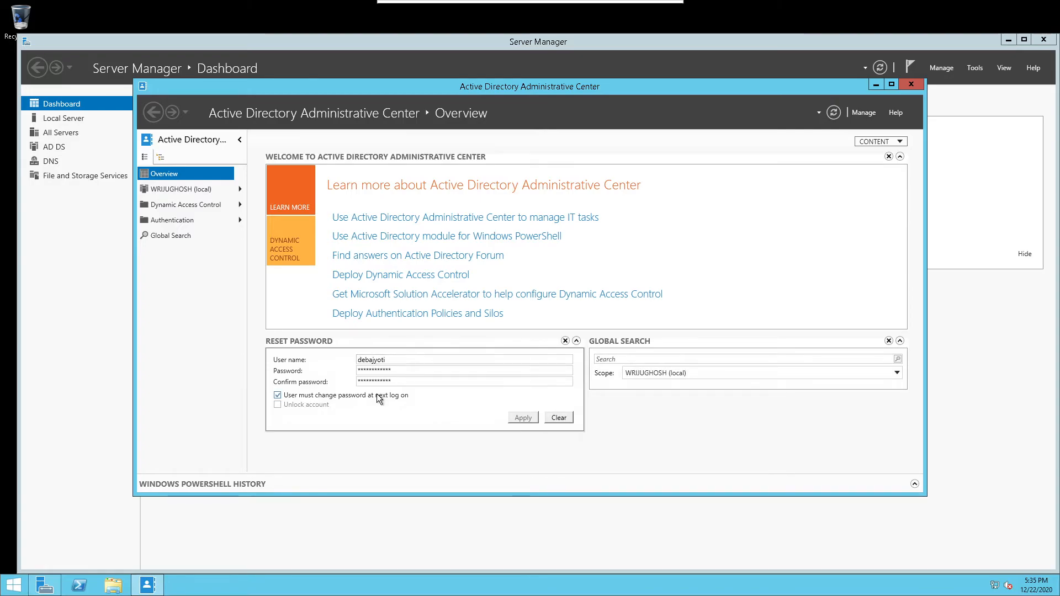
click(516, 417)
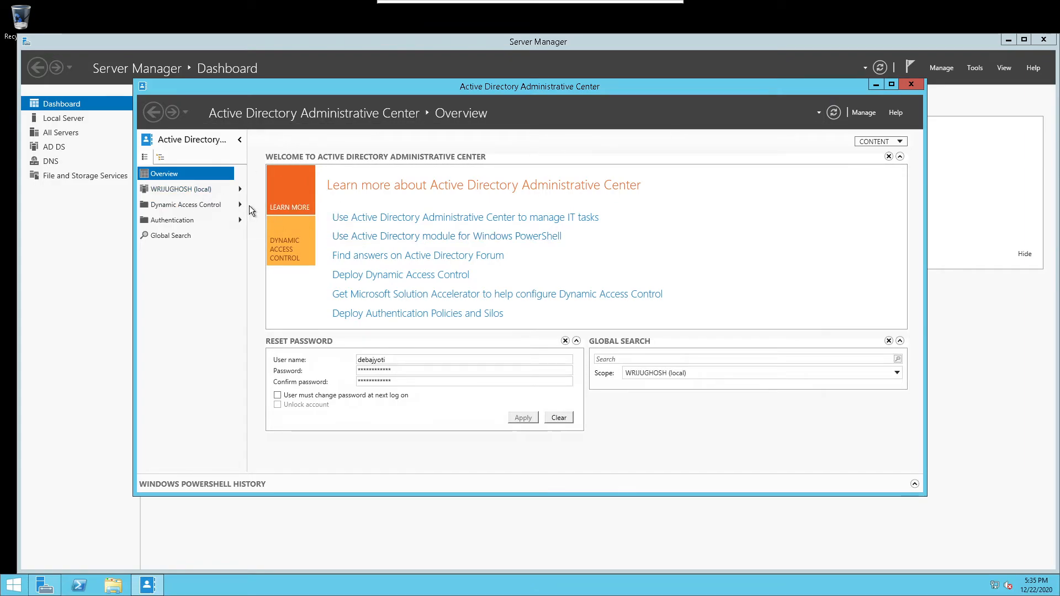
click(203, 189)
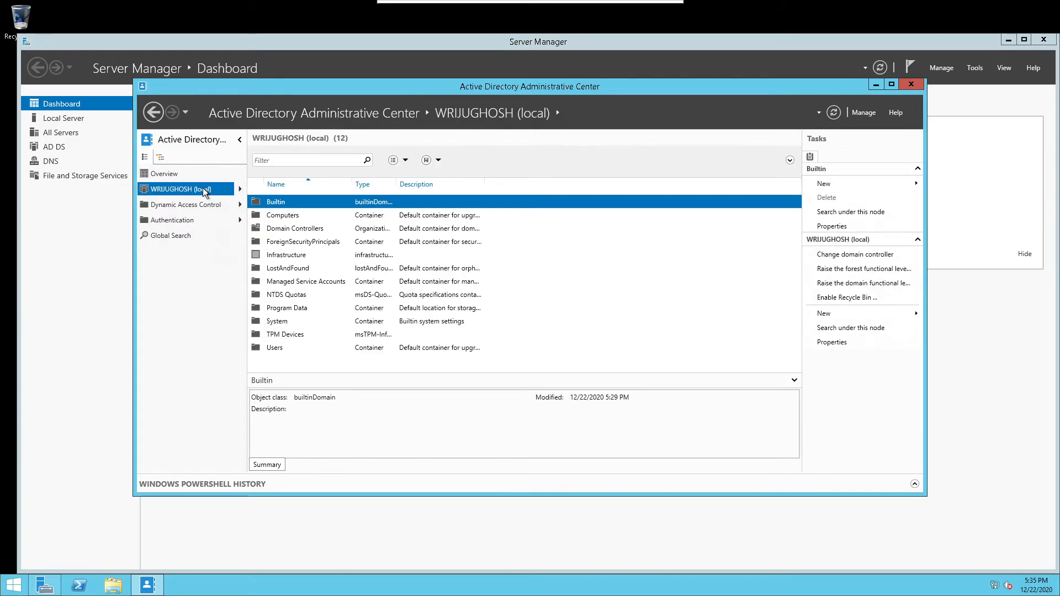
Show the local domain's containers and start a new user via New > User
click(239, 189)
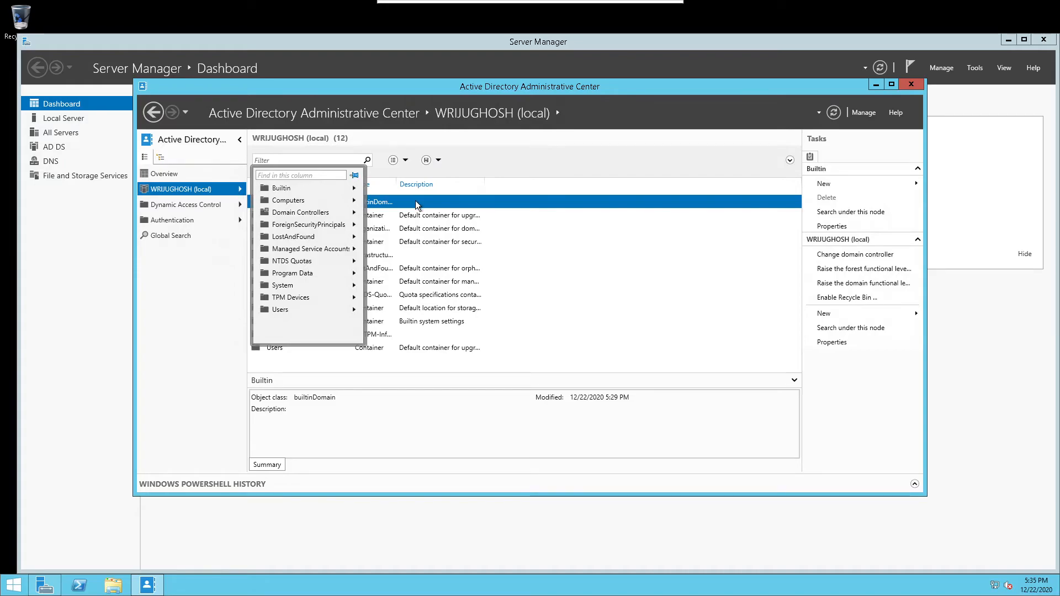
click(828, 189)
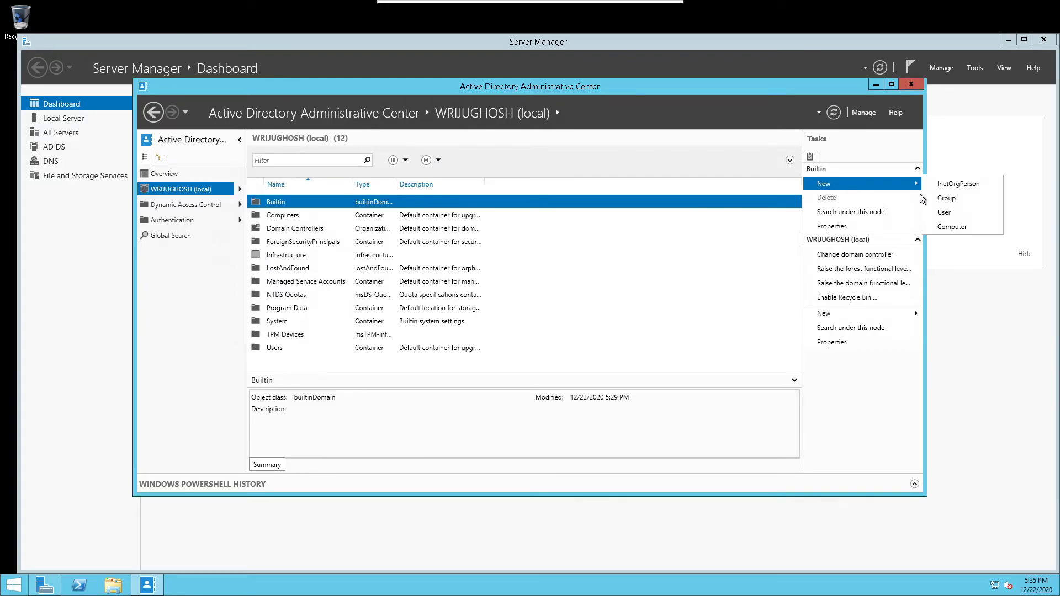
click(946, 213)
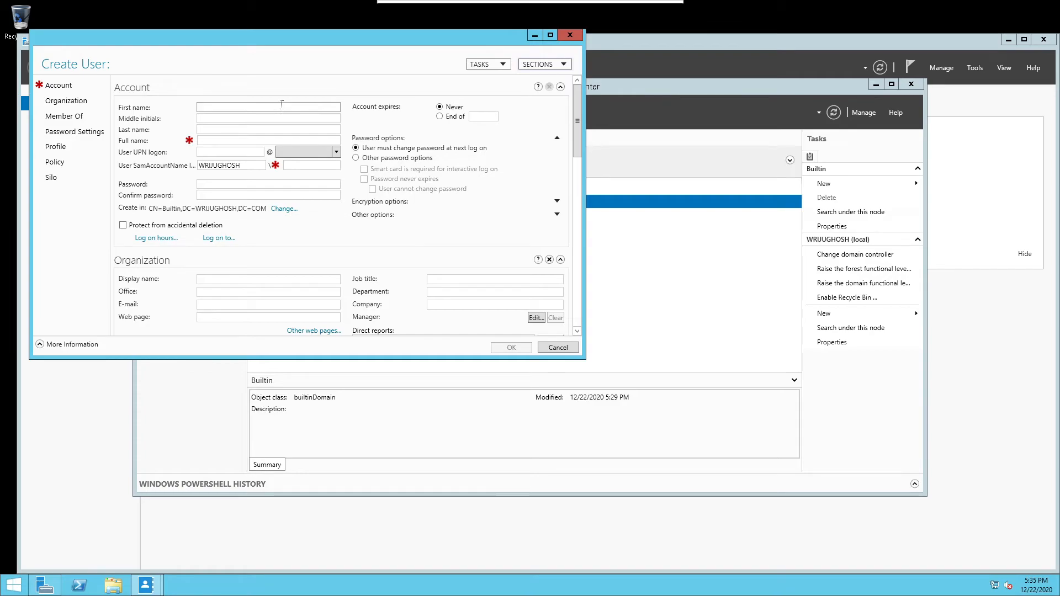
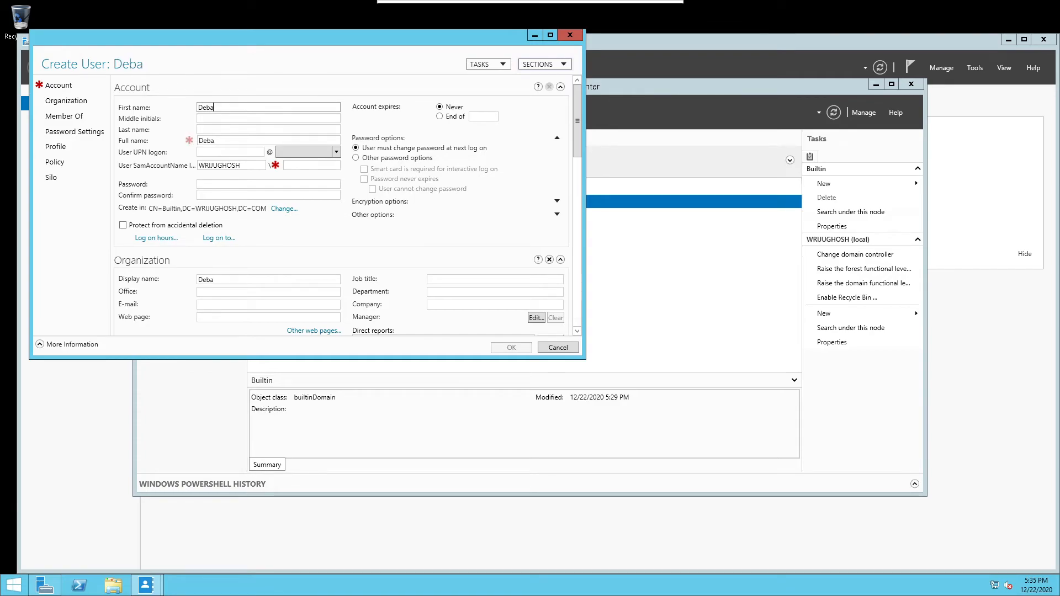
Enter the user's first name, last name, UPN logon name, then the password and its confirmation
key(Tab)
key(Tab)
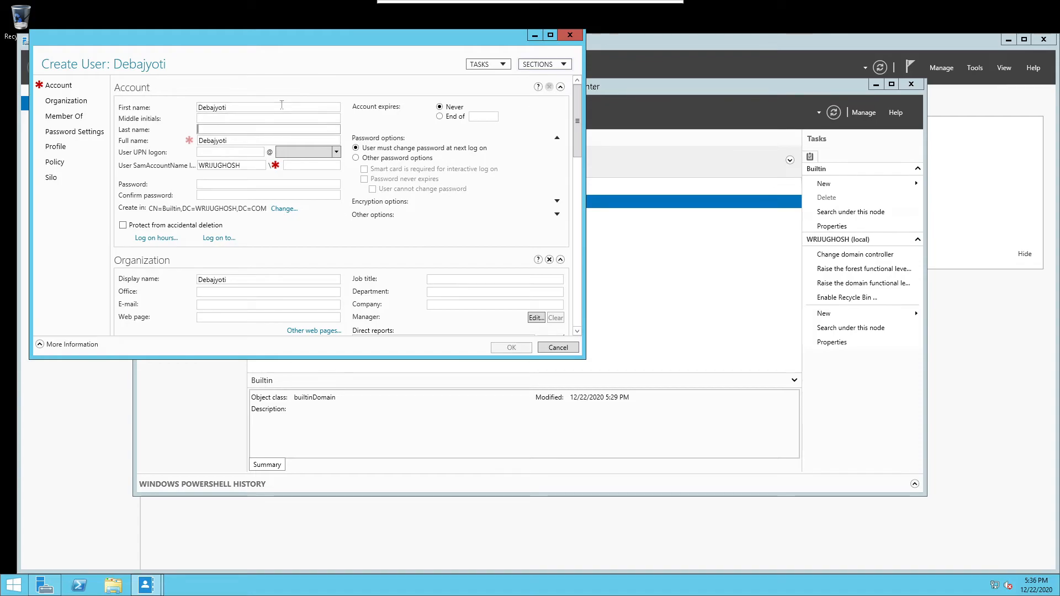
key(Tab)
key(Tab)
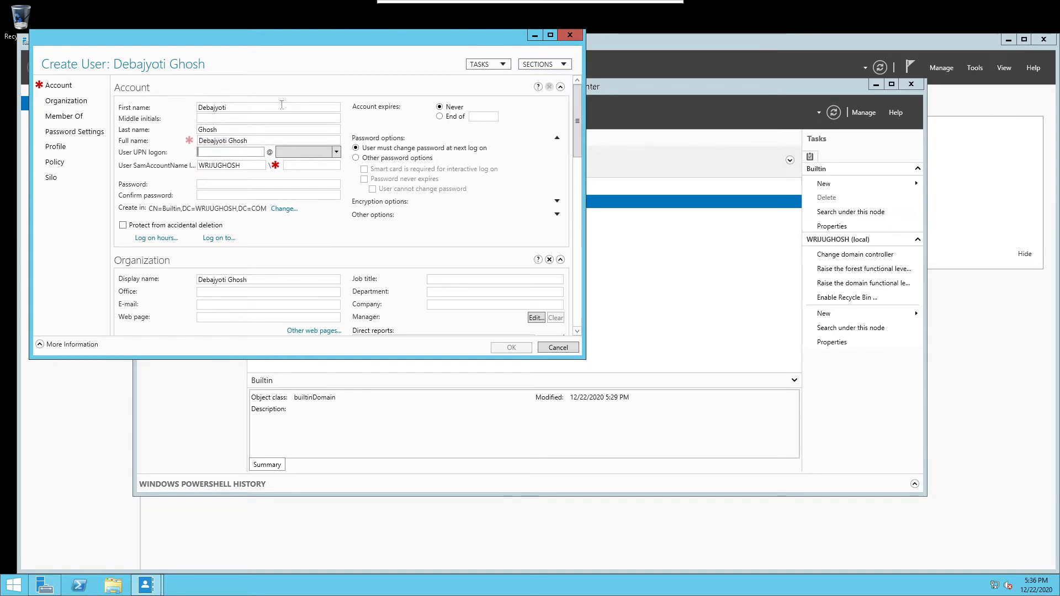
text(de)
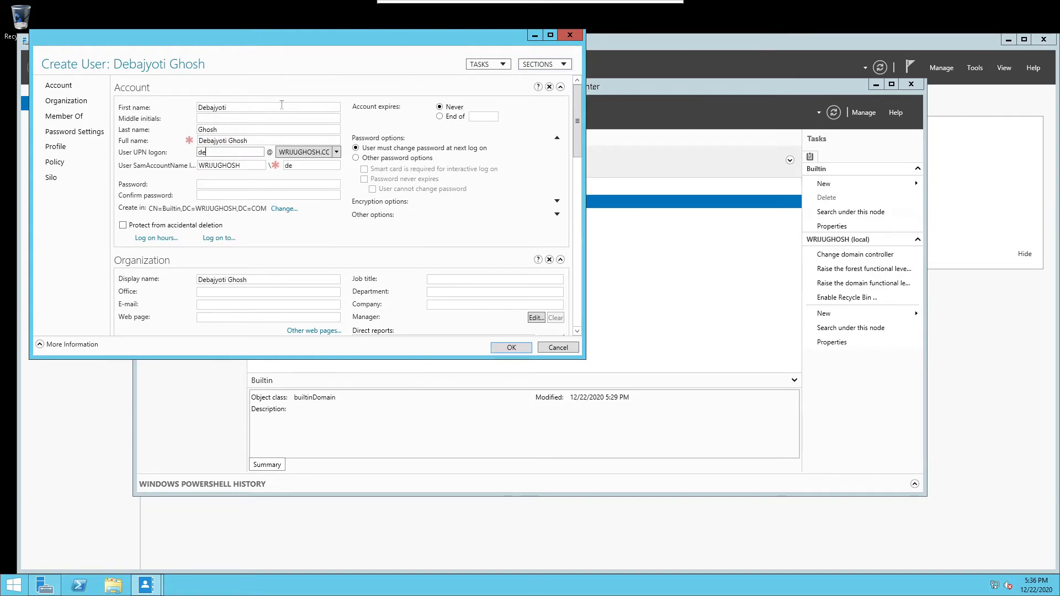
text(bajyoti)
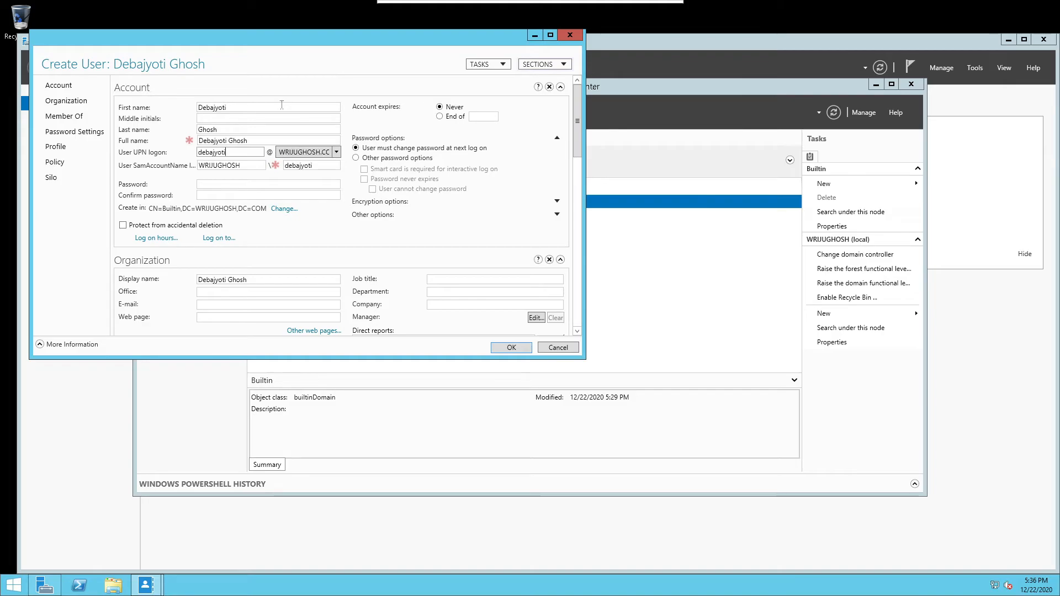
key(Tab)
key(Tab)
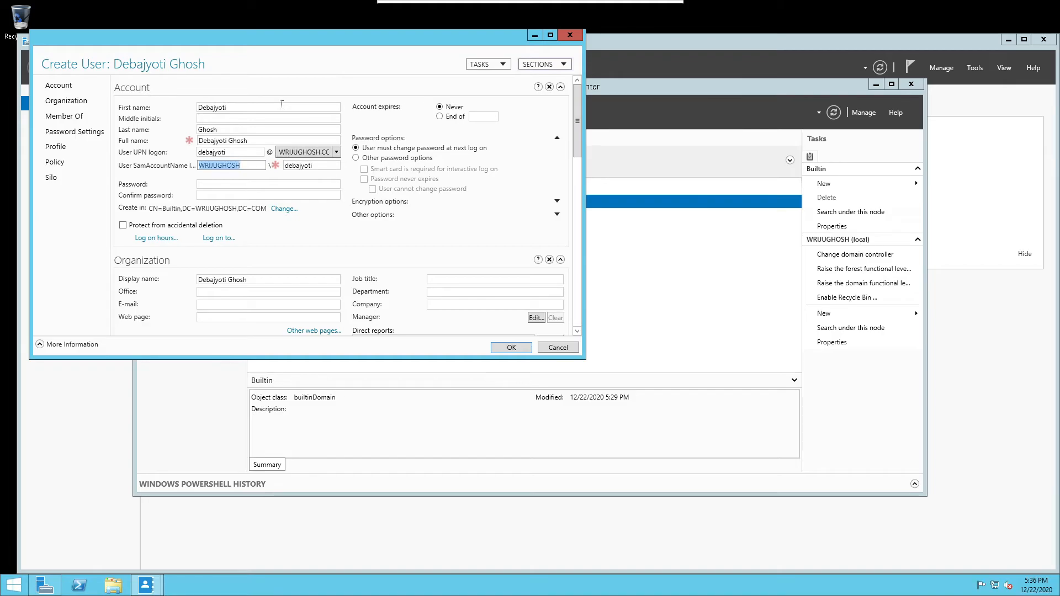
key(Tab)
key(Tab)
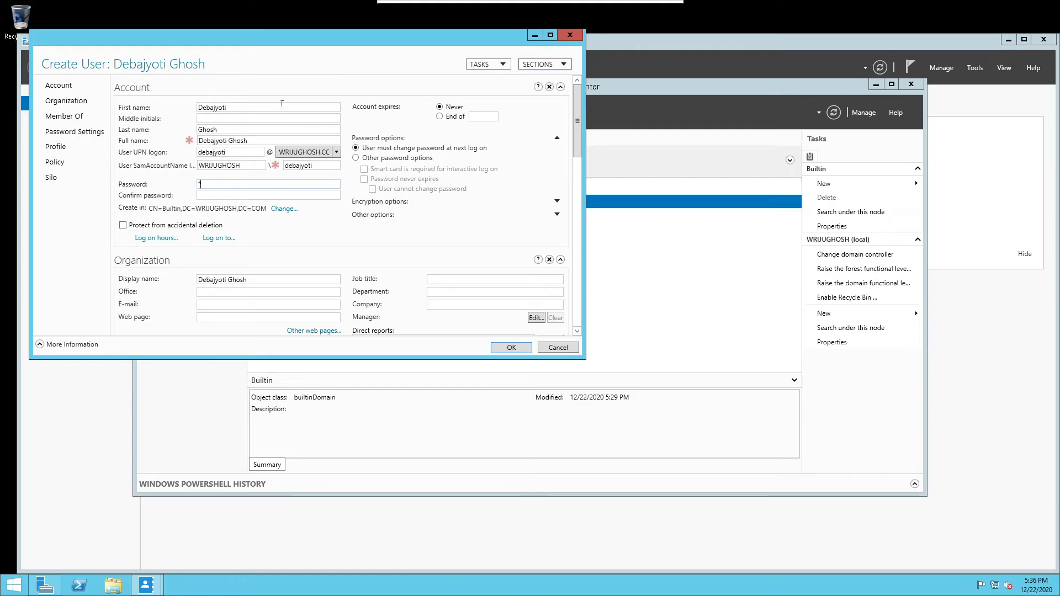
text(****)
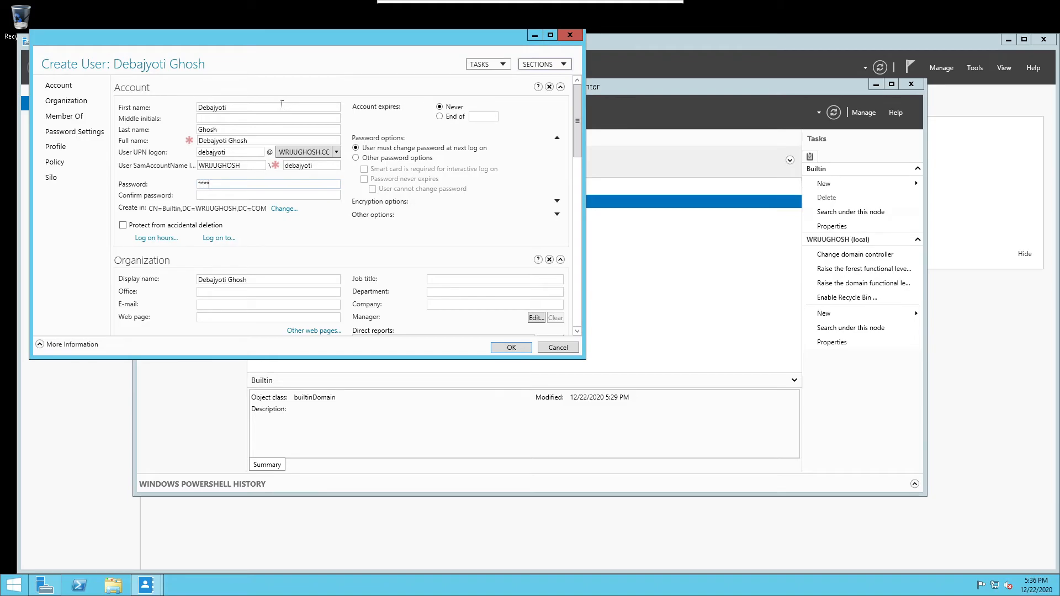
text(********)
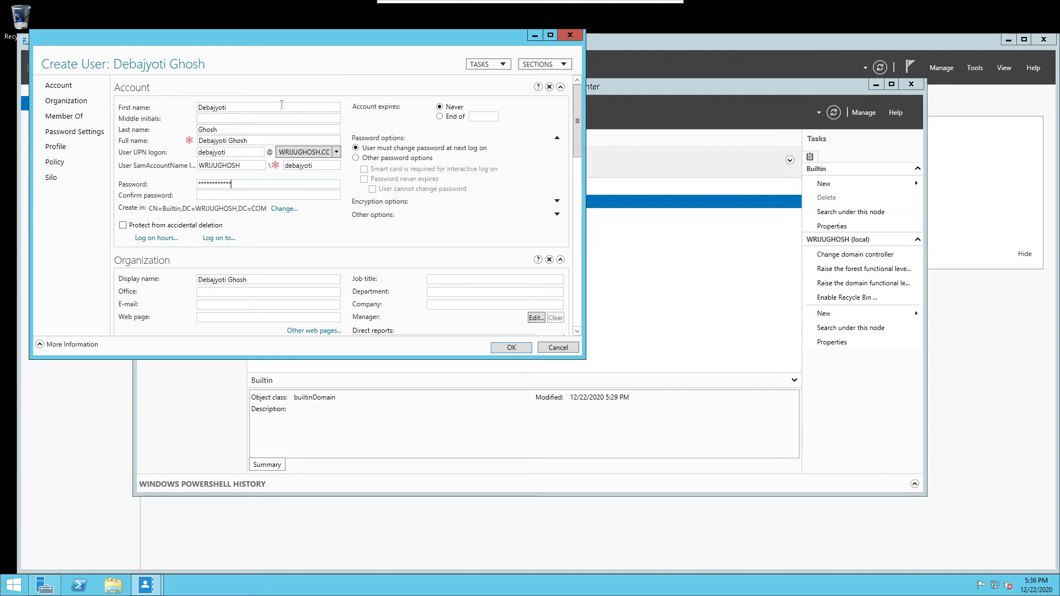
key(Tab)
text(*********)
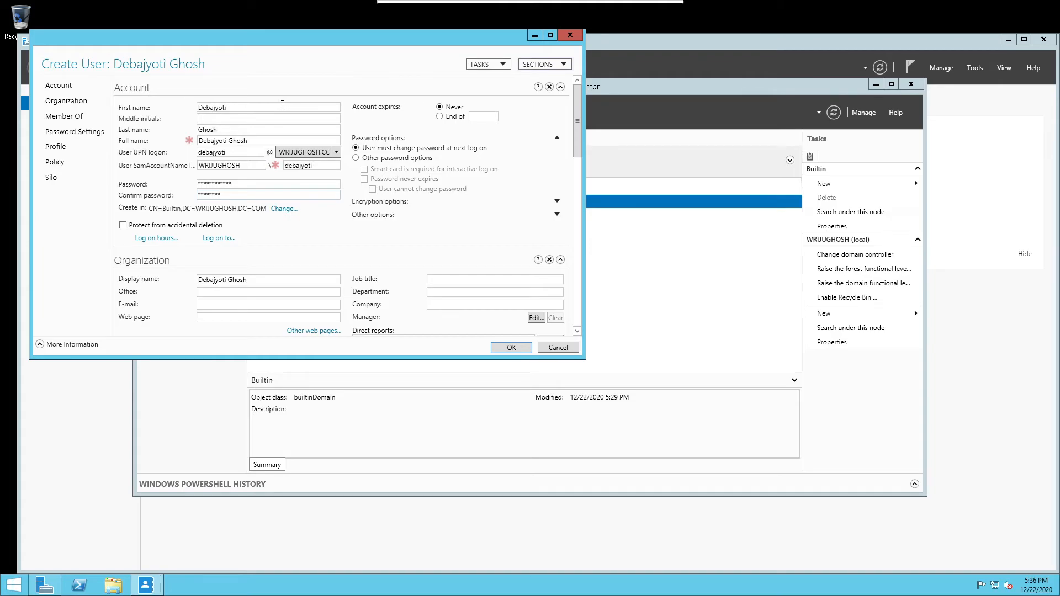
text(**)
Choose Other password options with Password never expires and User cannot change password, then create the account
click(557, 139)
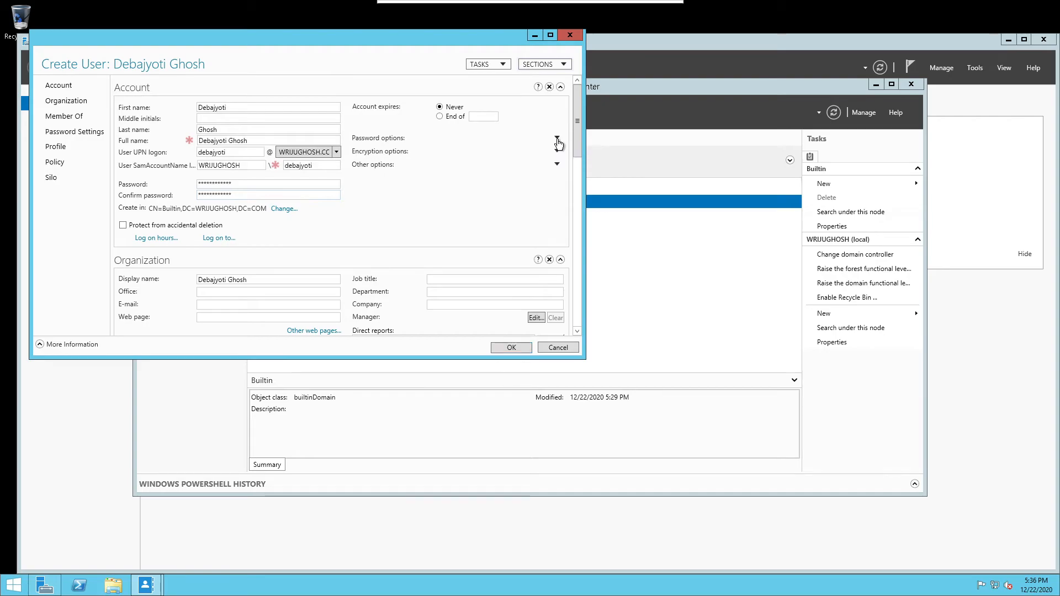
click(557, 139)
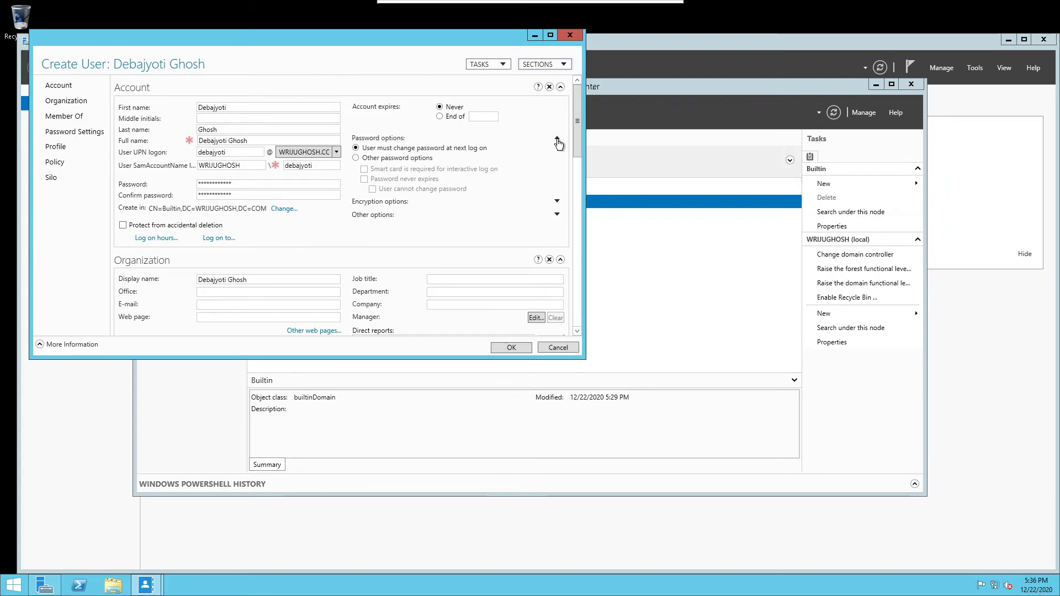
click(451, 205)
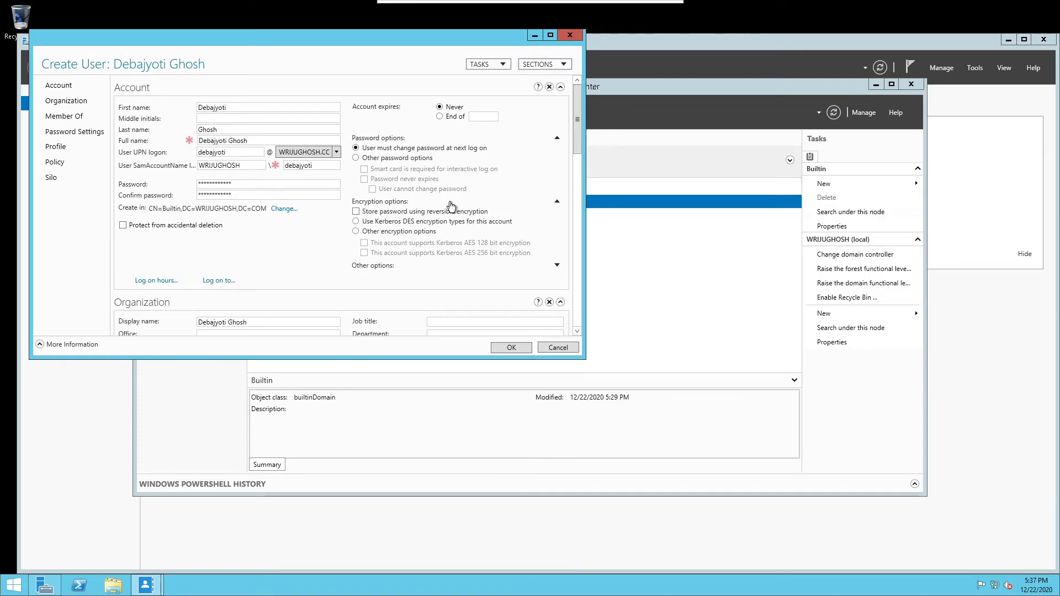
click(407, 160)
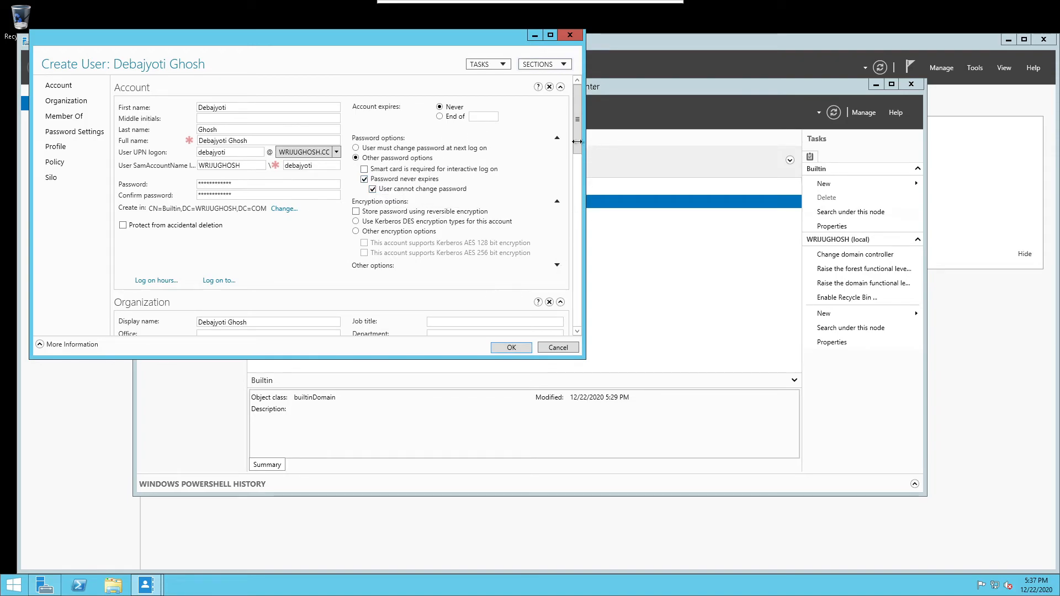
drag(577, 142, 594, 306)
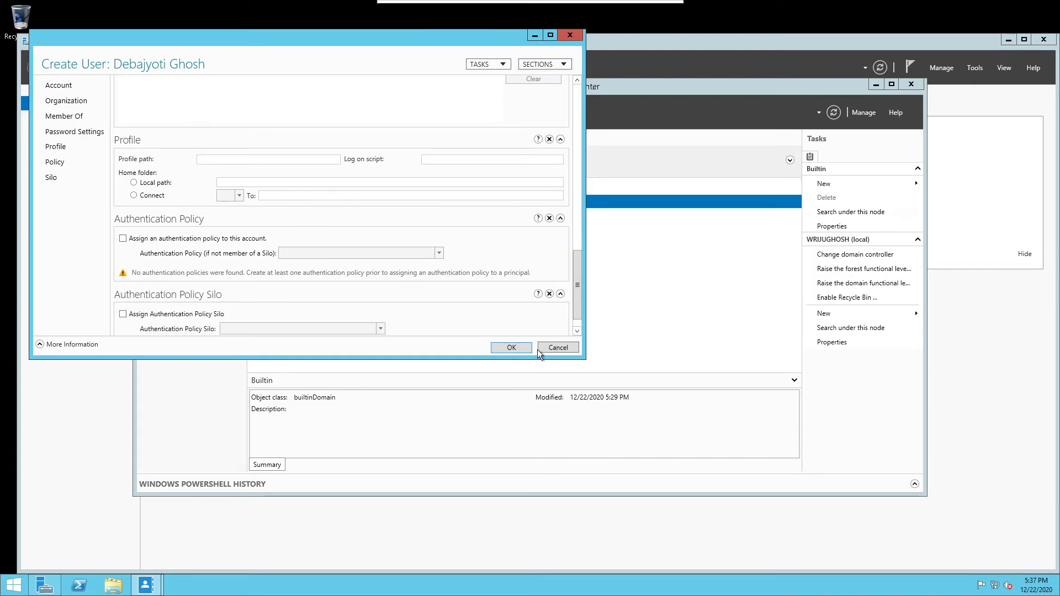
click(505, 348)
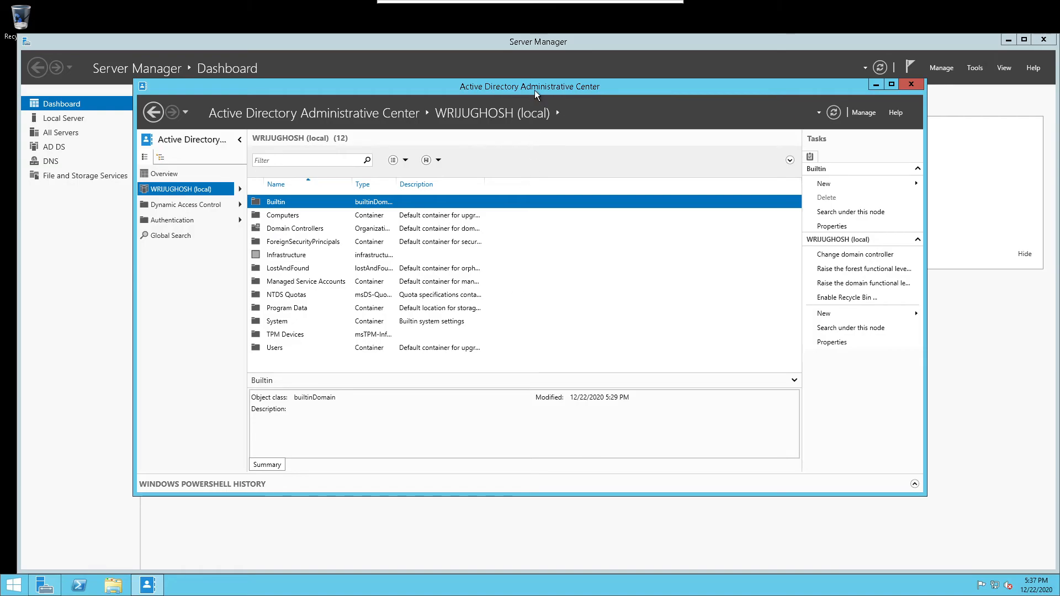
Minimize the old window and relaunch Active Directory Administrative Center from Server Manager's Tools
click(875, 85)
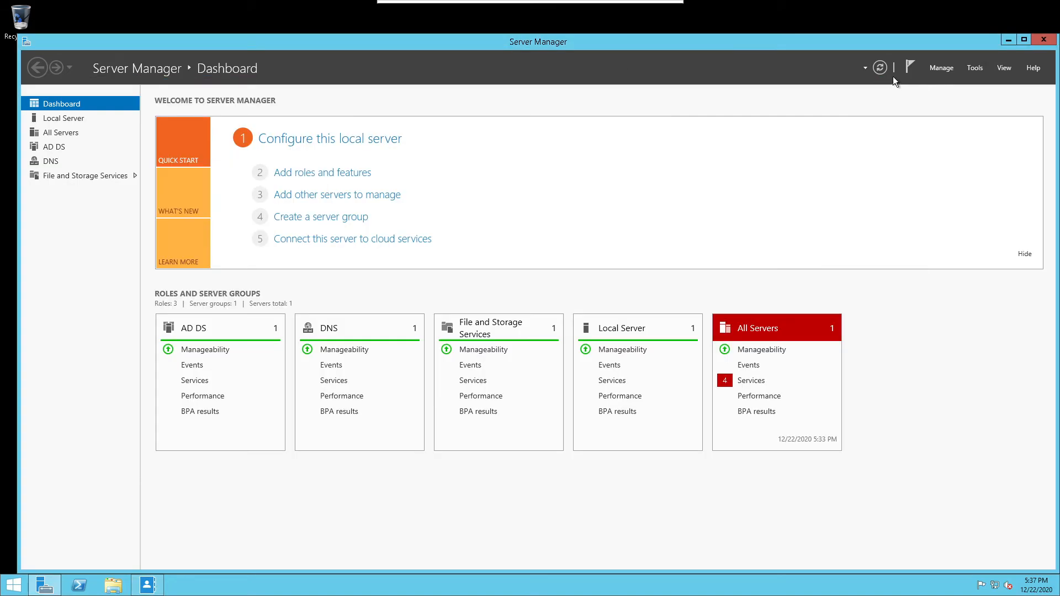
click(935, 67)
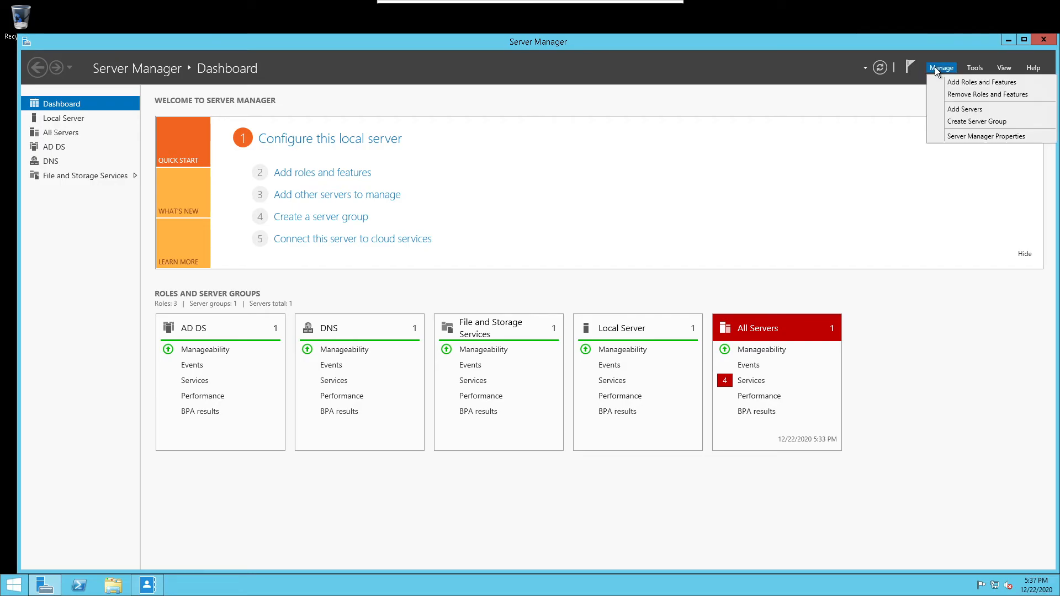
click(975, 69)
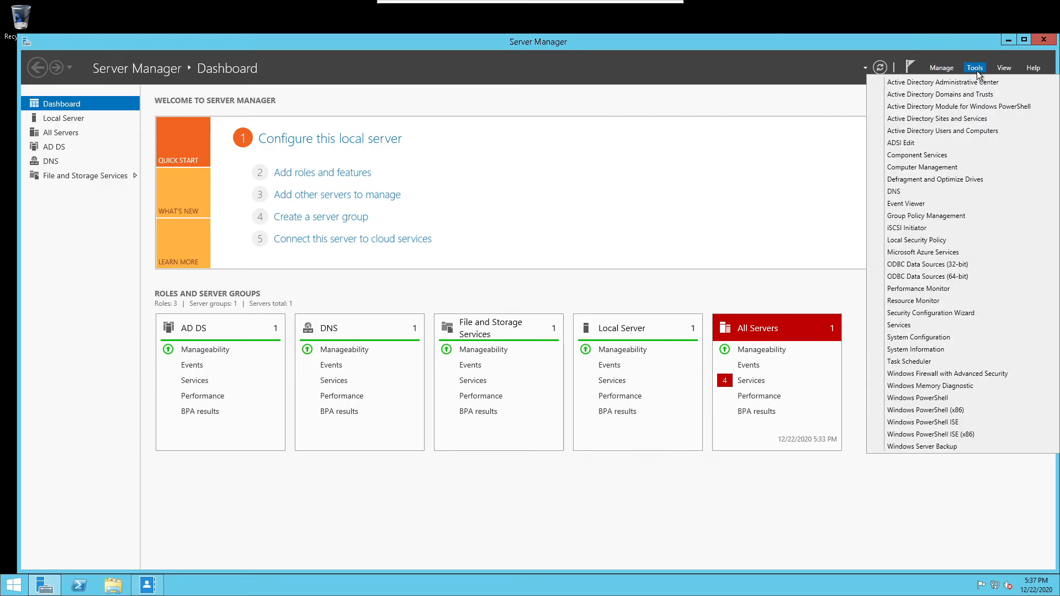
click(974, 83)
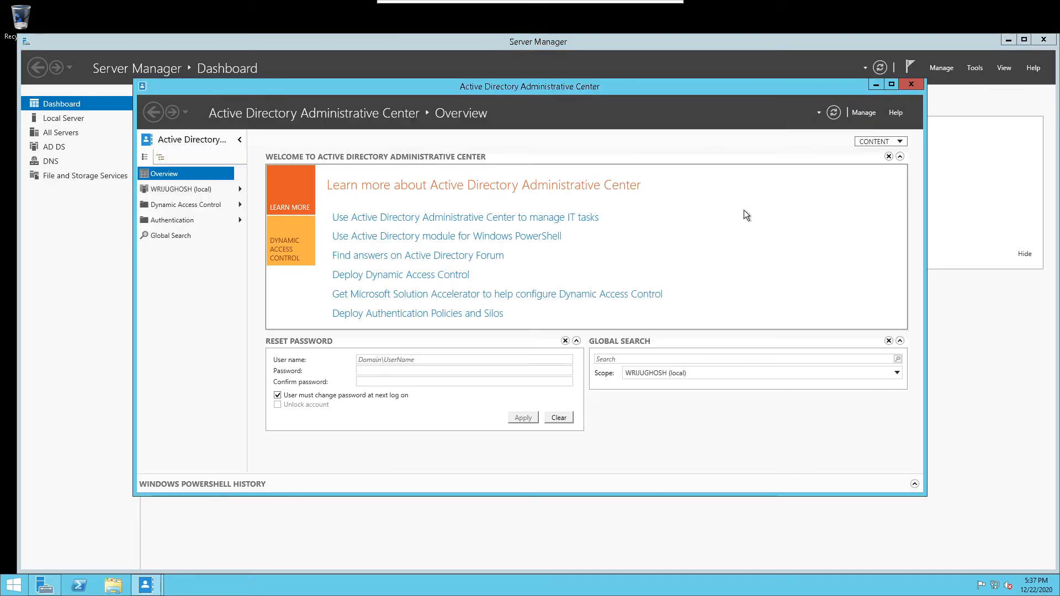
Expand the local domain and open its Users container
click(232, 192)
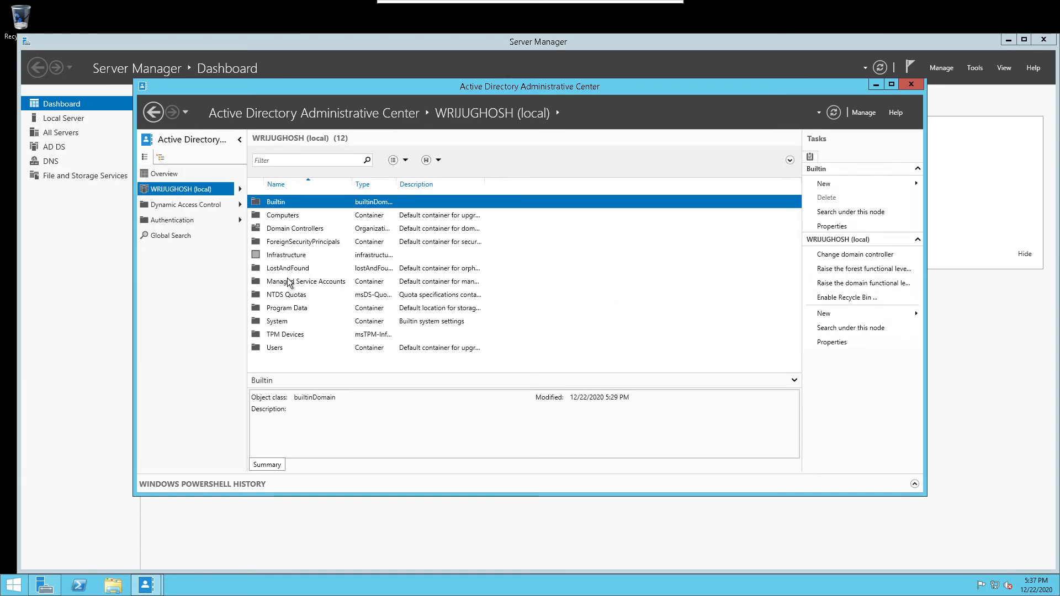
click(284, 230)
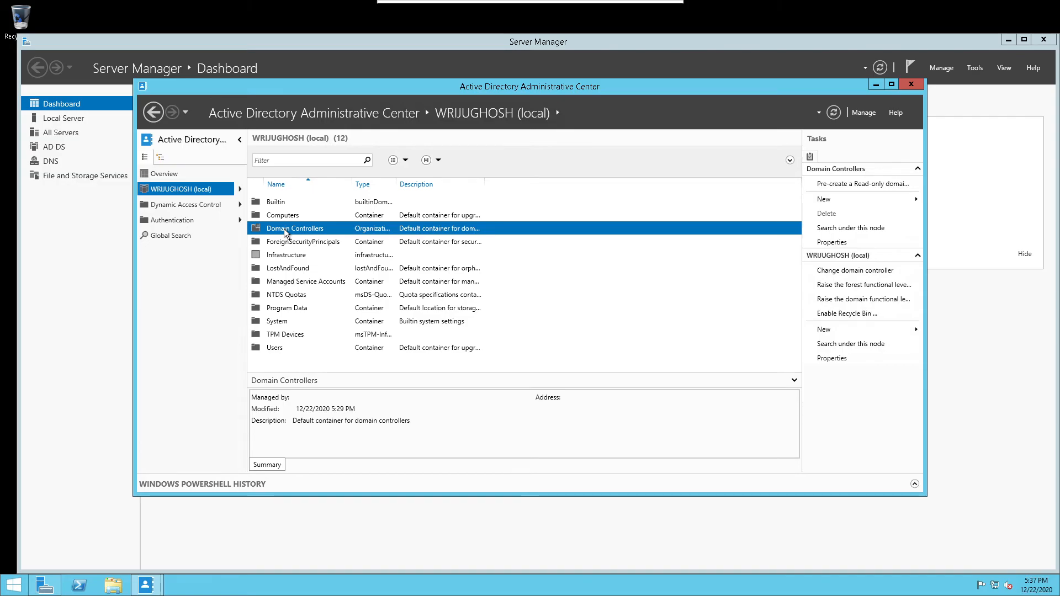
click(285, 348)
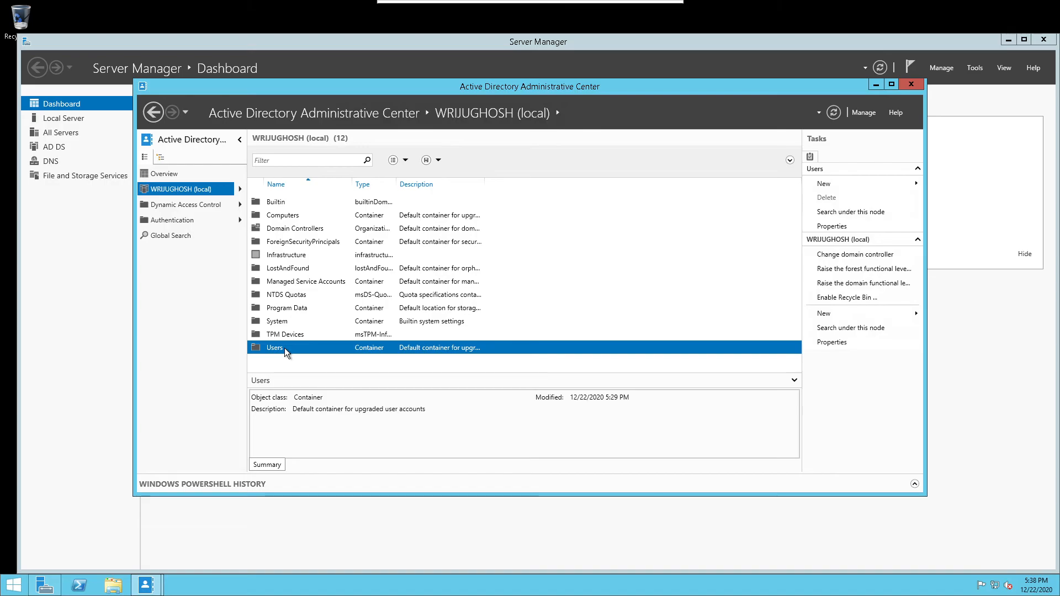
double_click(284, 347)
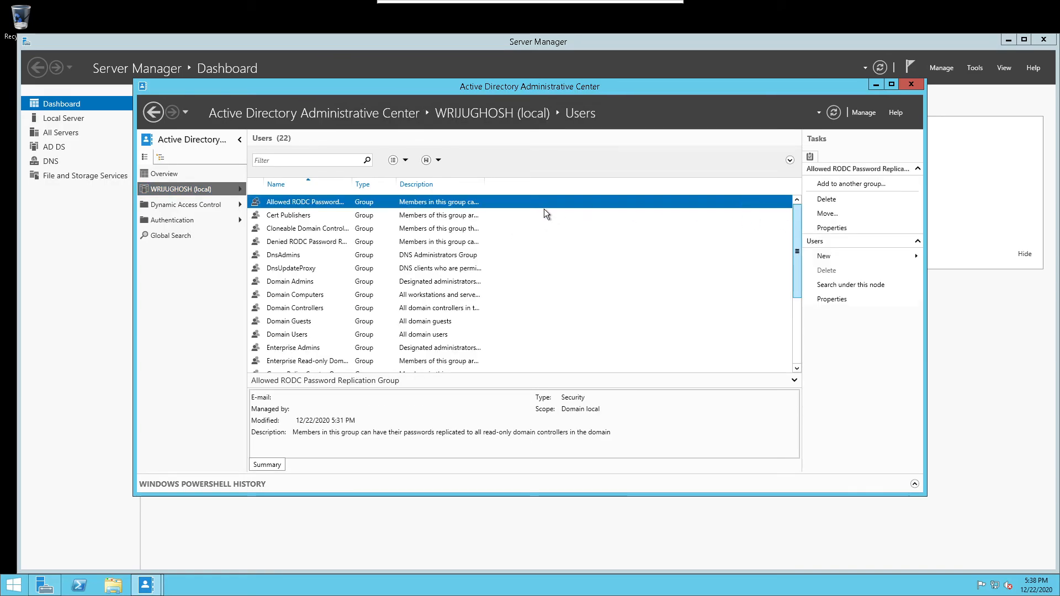
click(292, 158)
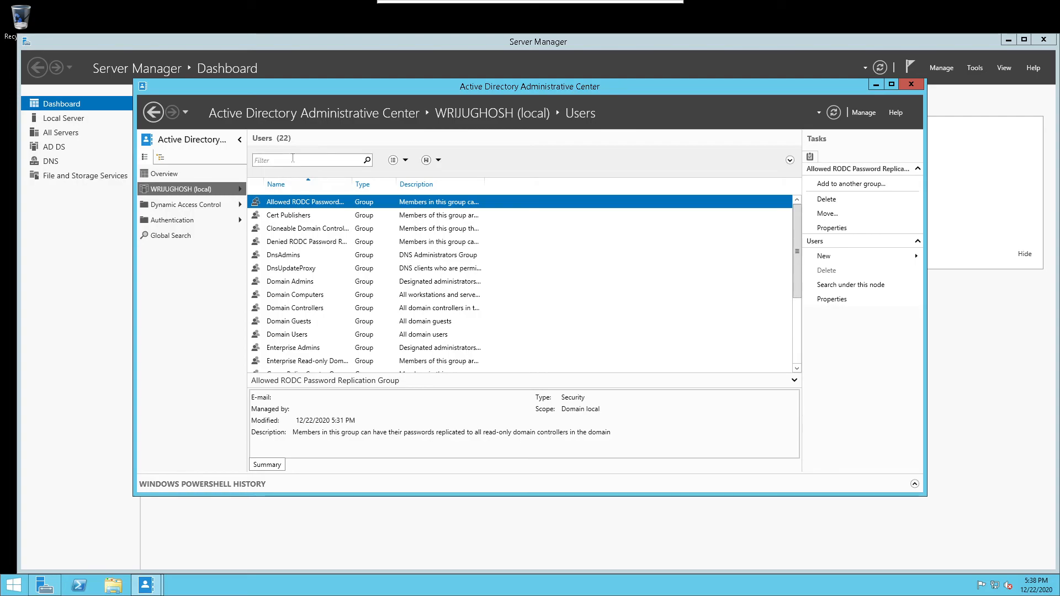
text(De)
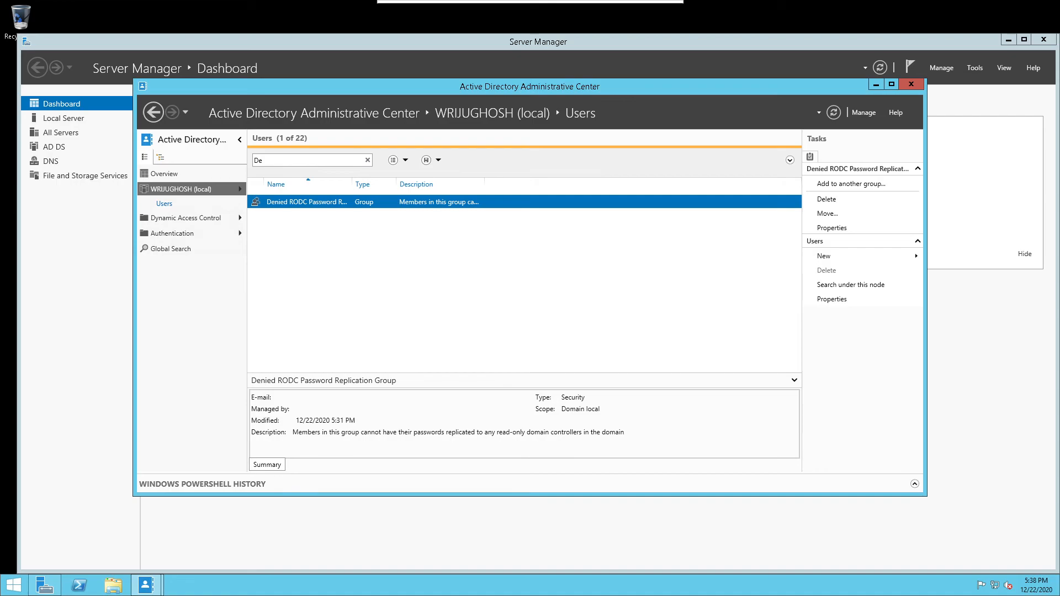
text(b)
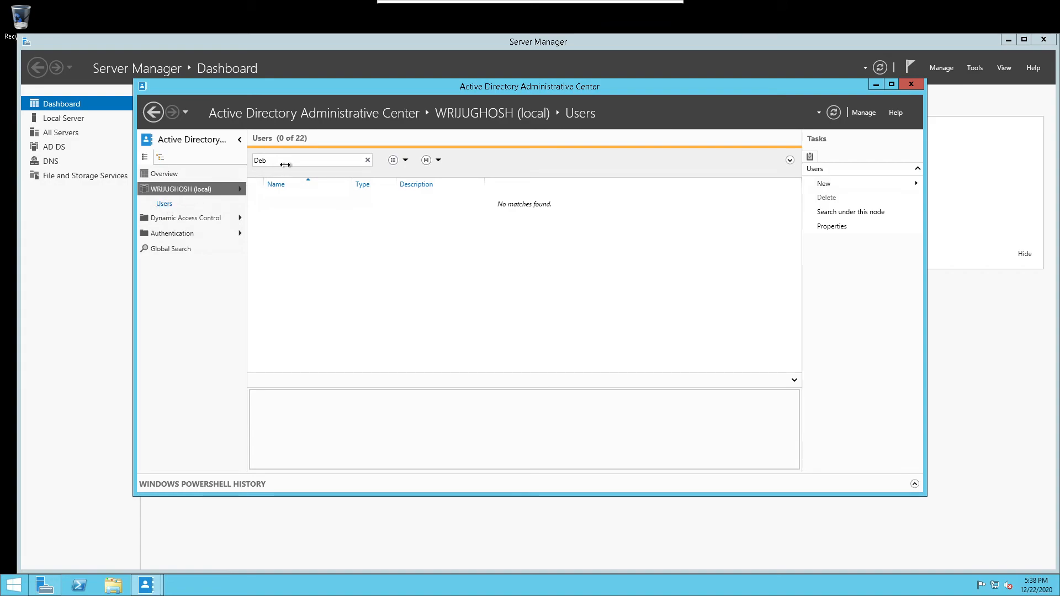
double_click(292, 157)
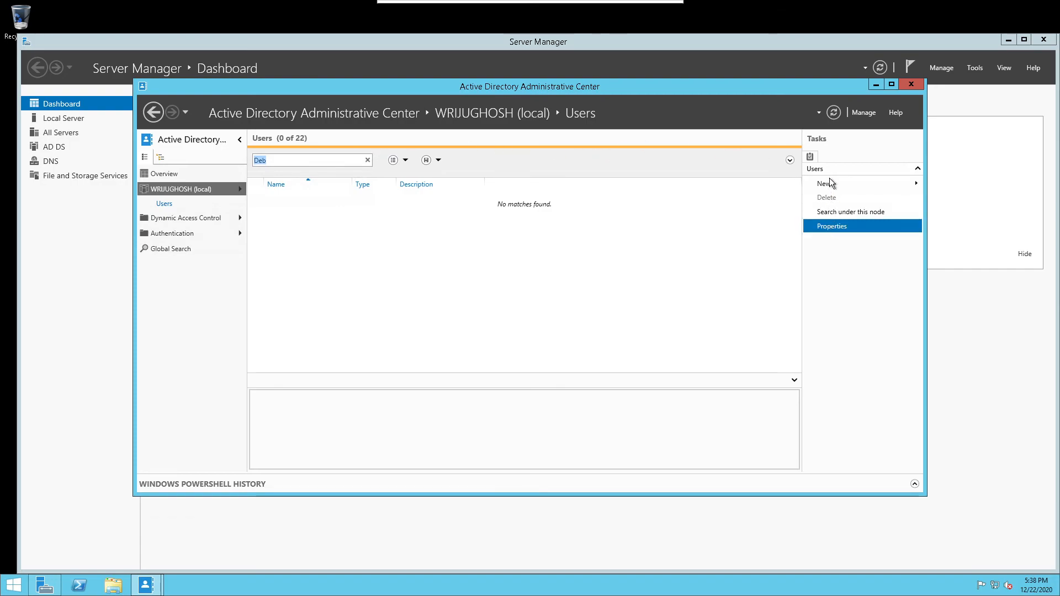
click(833, 216)
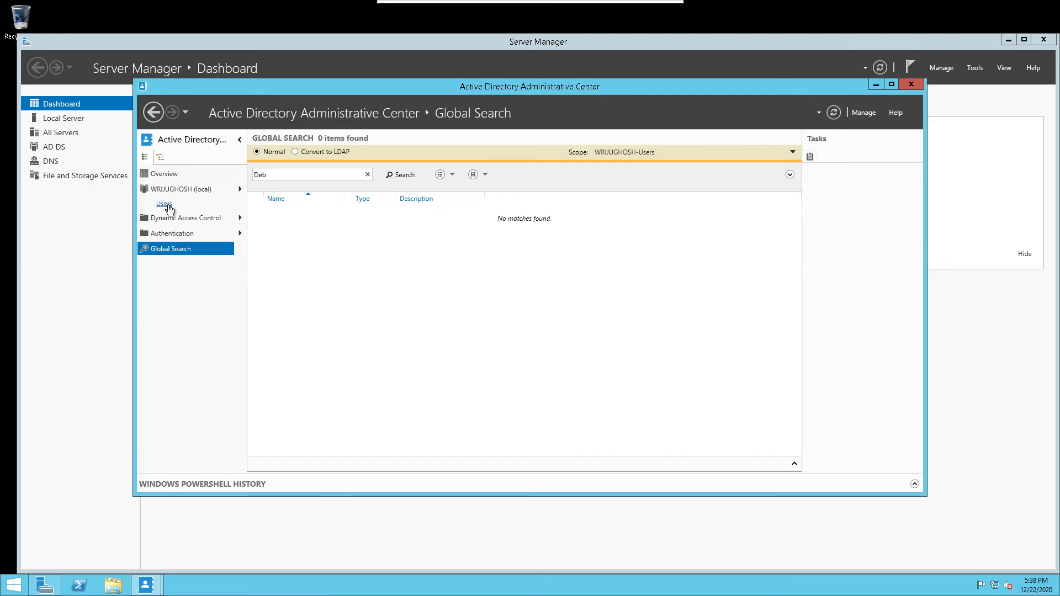
click(166, 204)
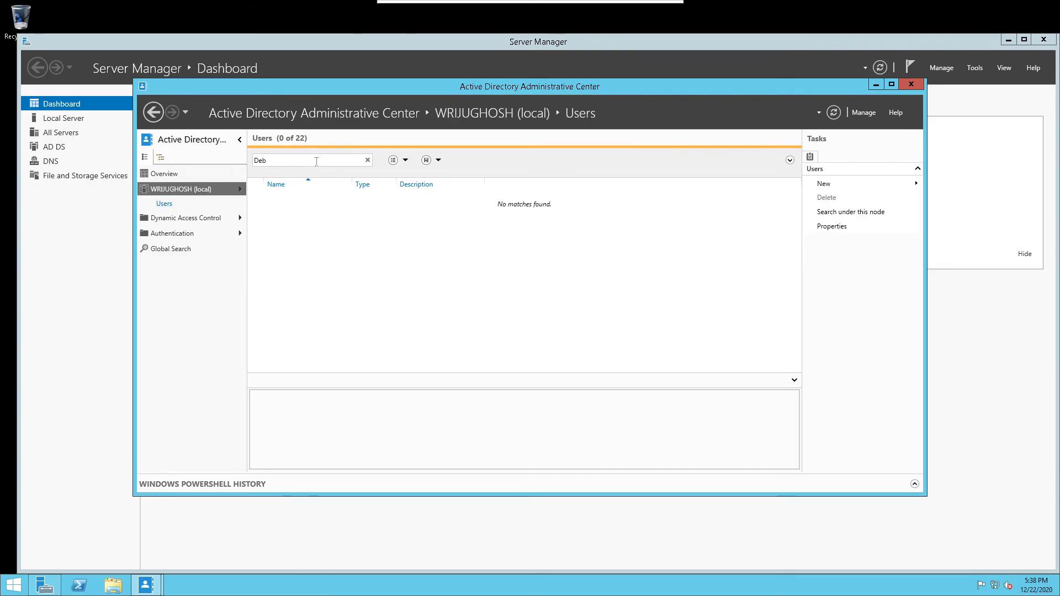
click(369, 162)
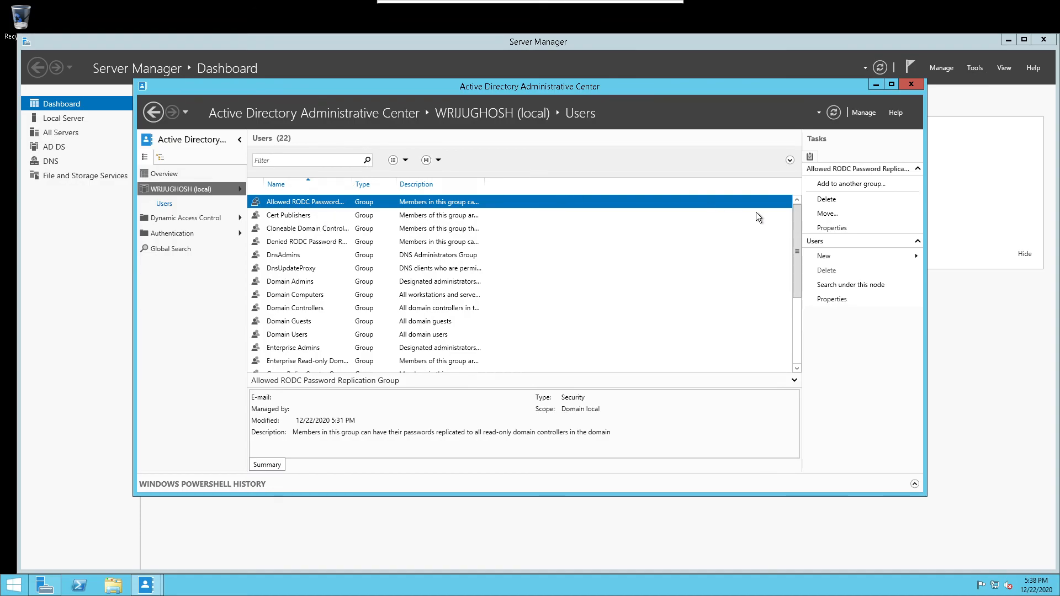
click(298, 338)
Open Domain Users' properties, check its Members list, and view the new user's properties
double_click(296, 336)
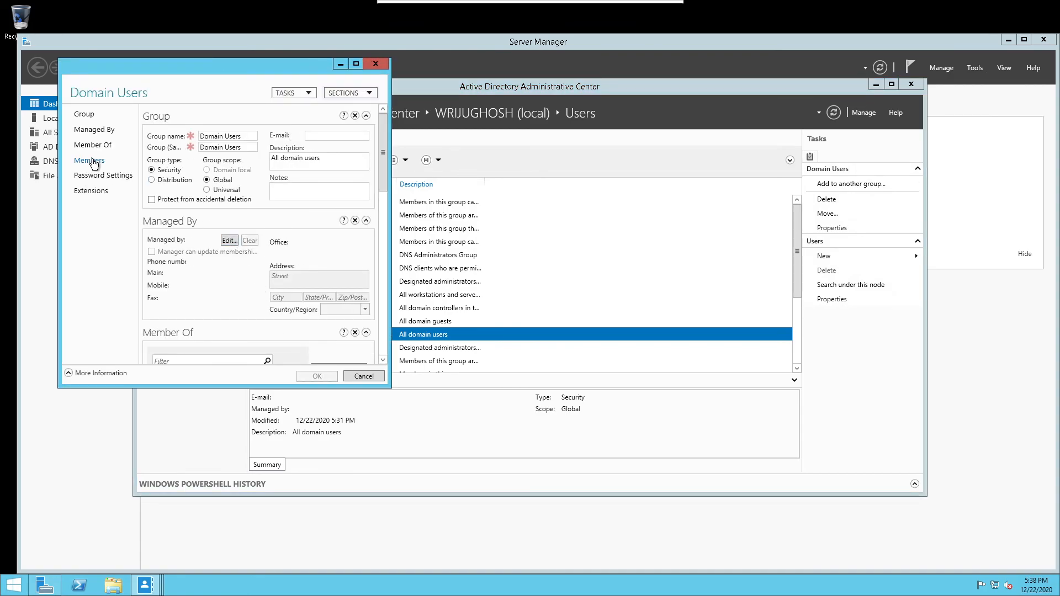
click(85, 115)
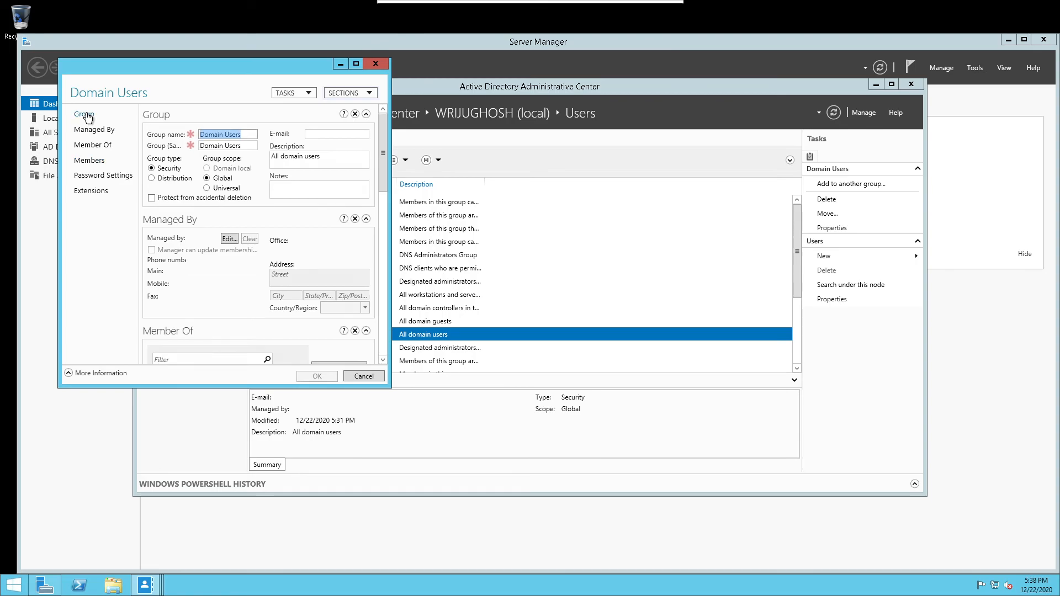
click(94, 160)
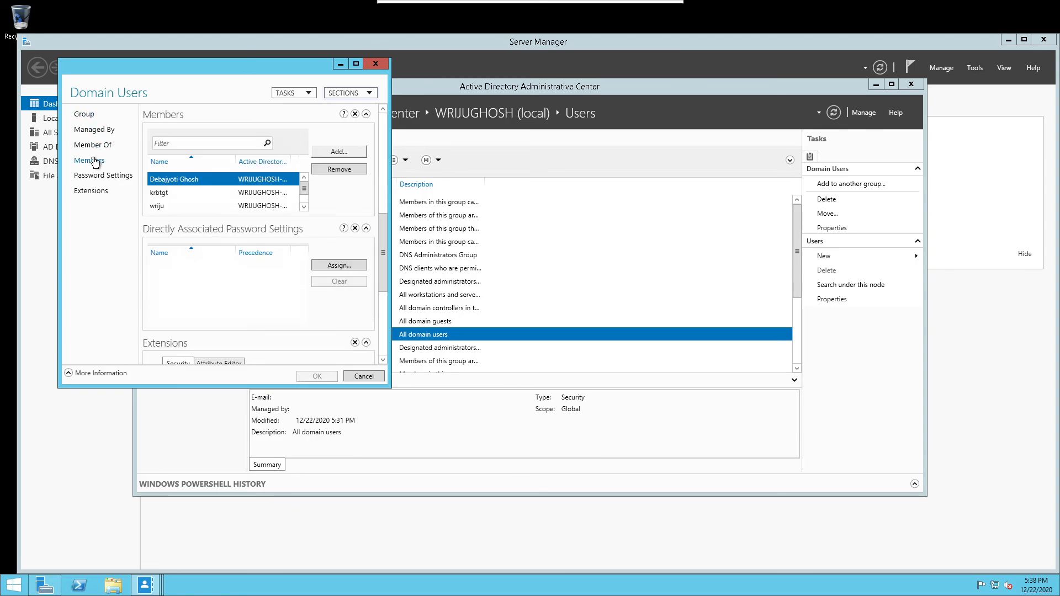
double_click(172, 180)
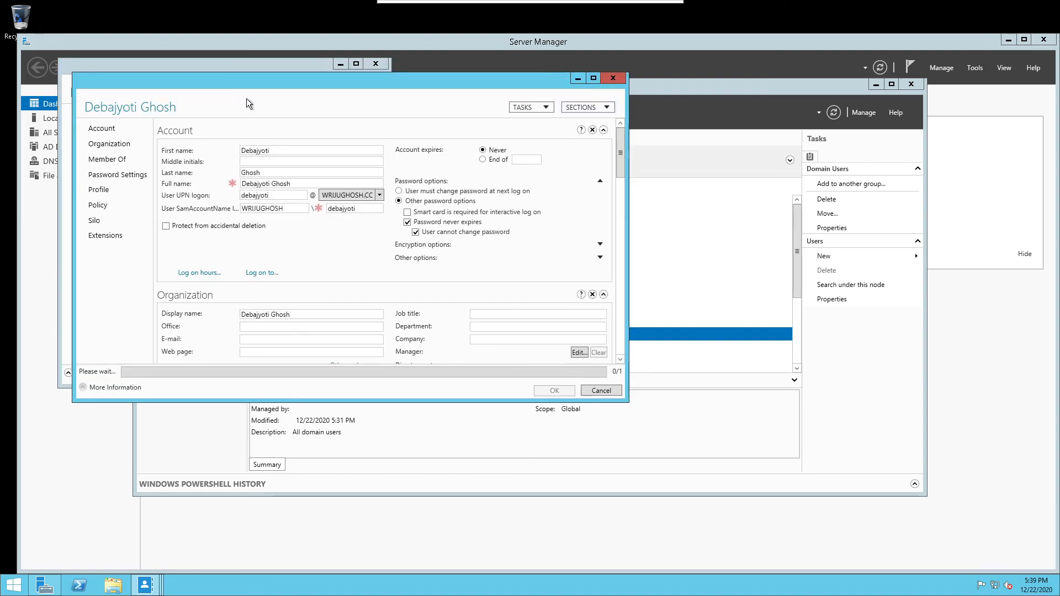
click(615, 79)
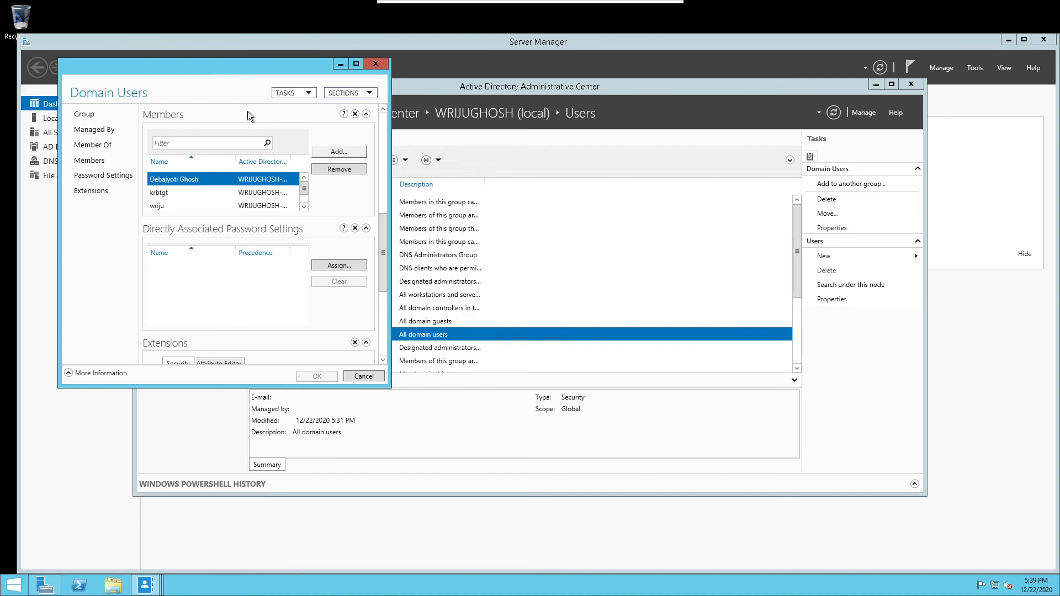
Review the group's Group, Managed By and Member Of sections, then maximize the window
click(94, 117)
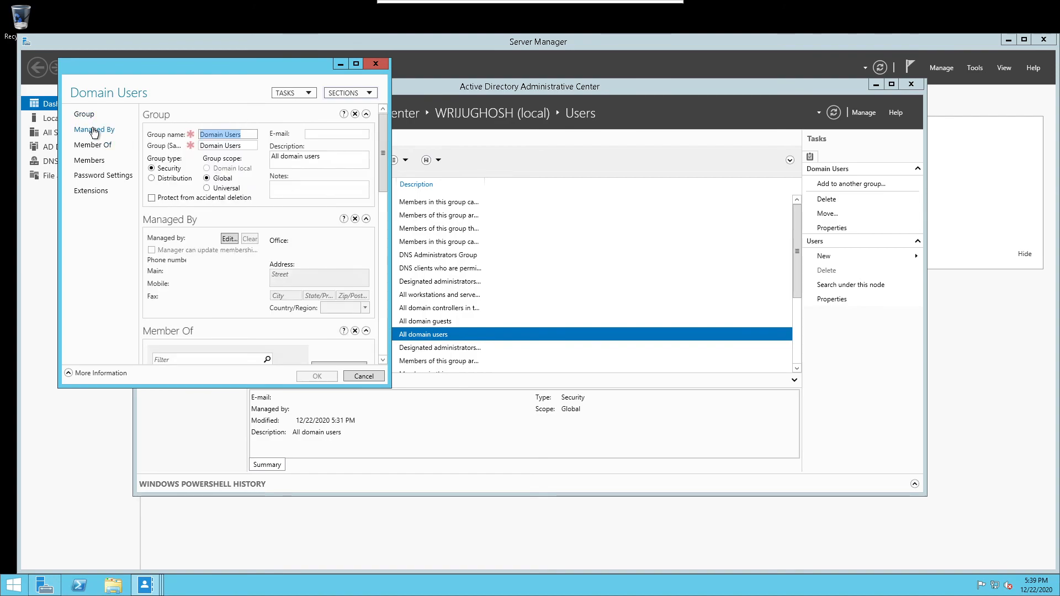
click(94, 130)
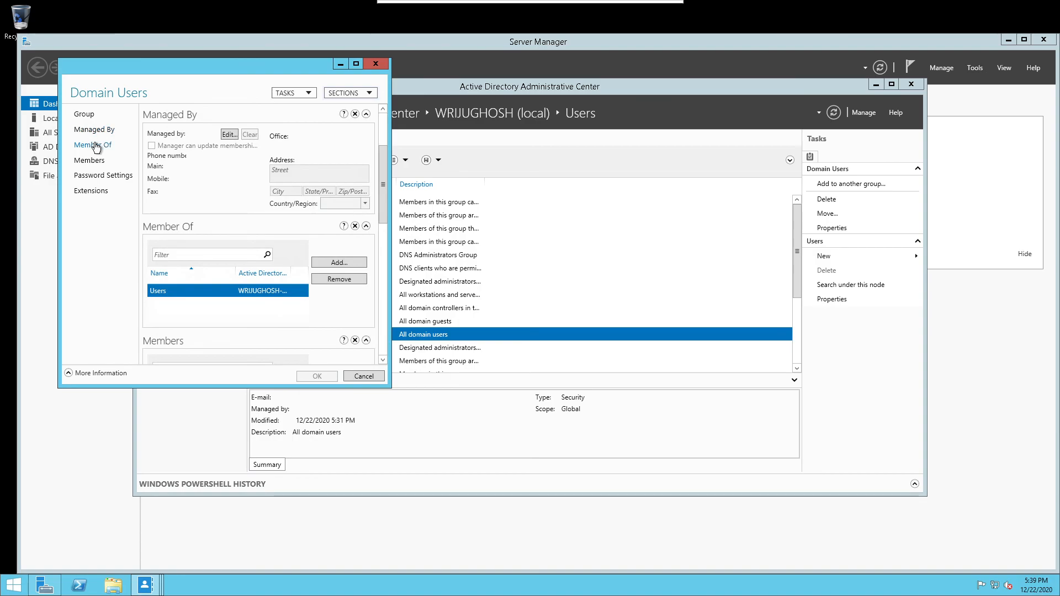
click(96, 147)
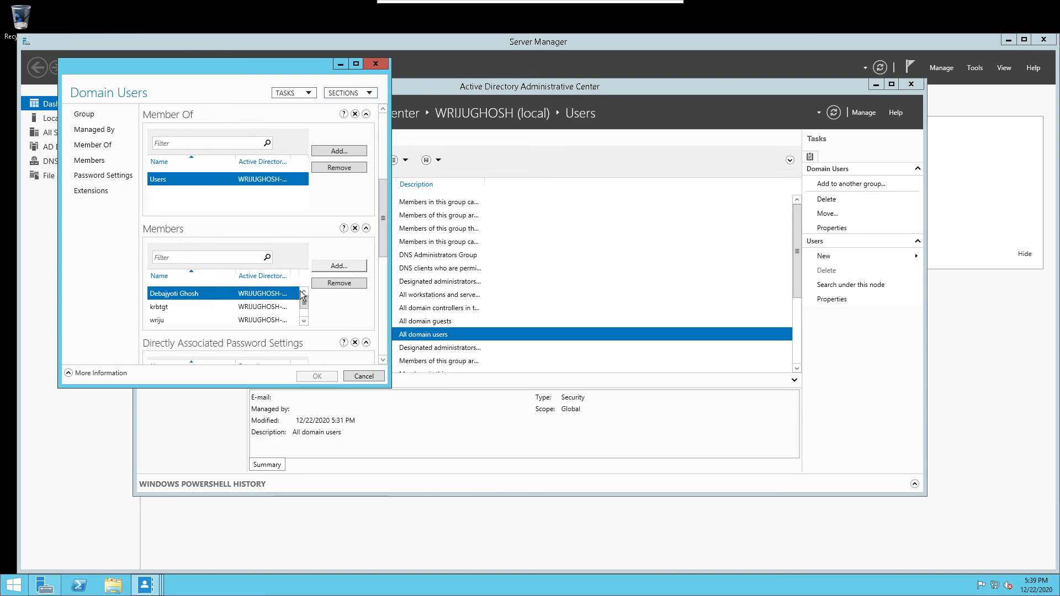
click(356, 63)
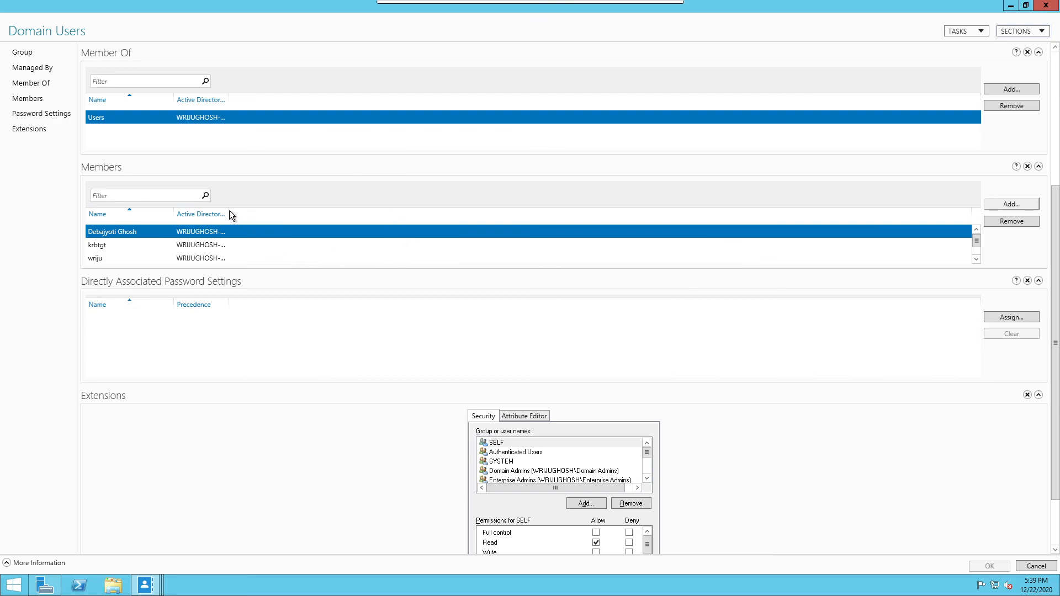
Widen the folder column to show full member paths, then select krbtgt and the last member
drag(229, 213, 352, 213)
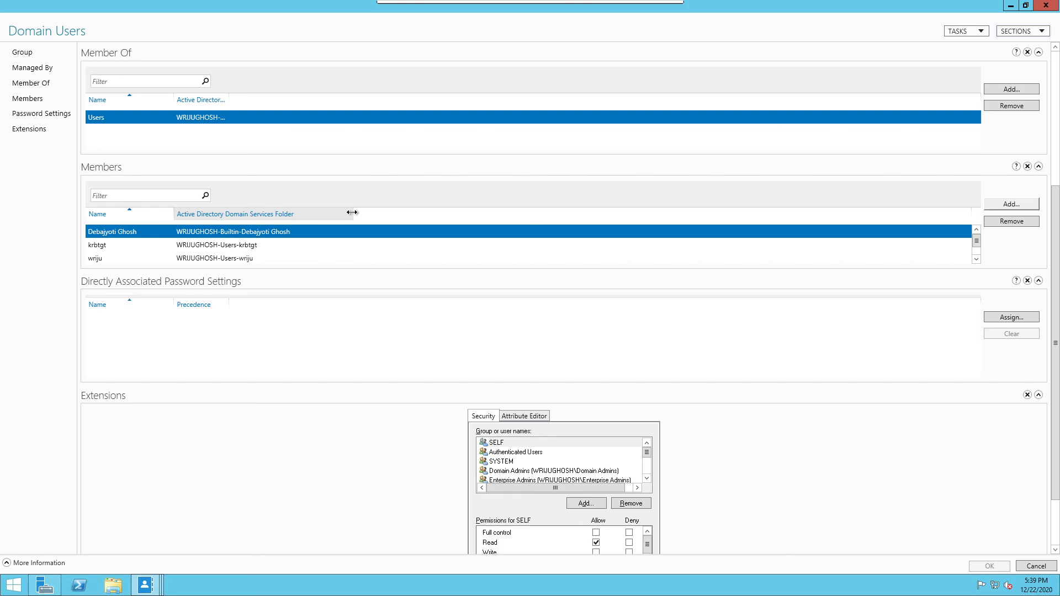
click(253, 249)
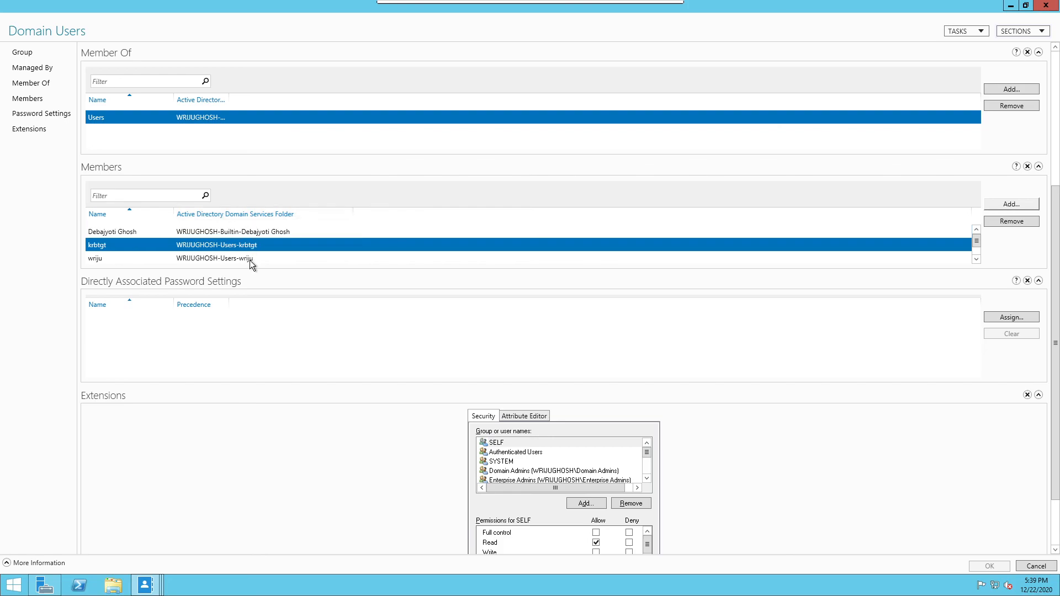
click(250, 260)
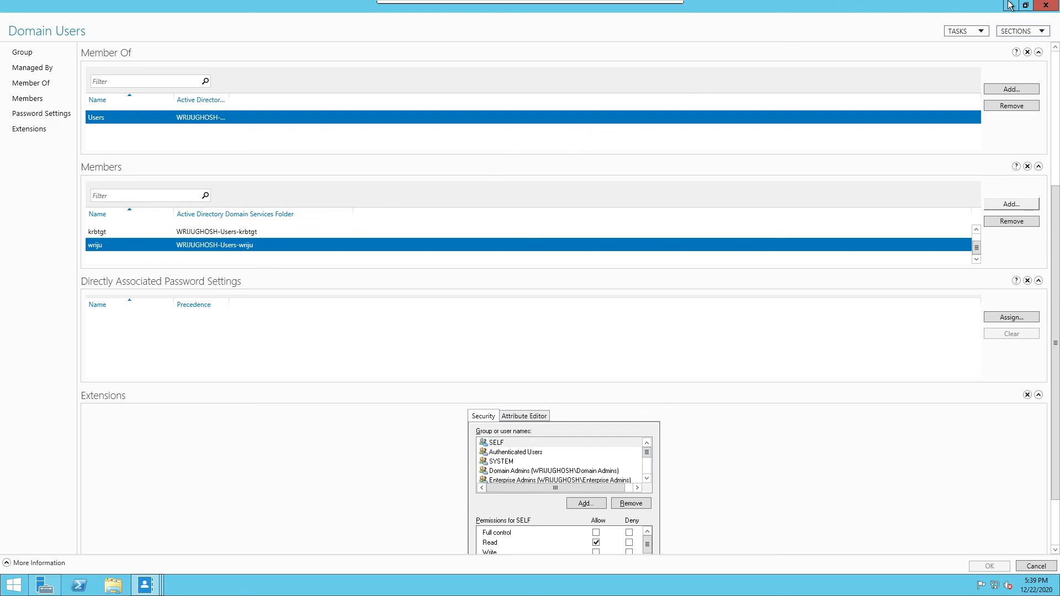
Close the Domain Users properties and minimize the Remmina session to reach the Azure portal
click(1045, 5)
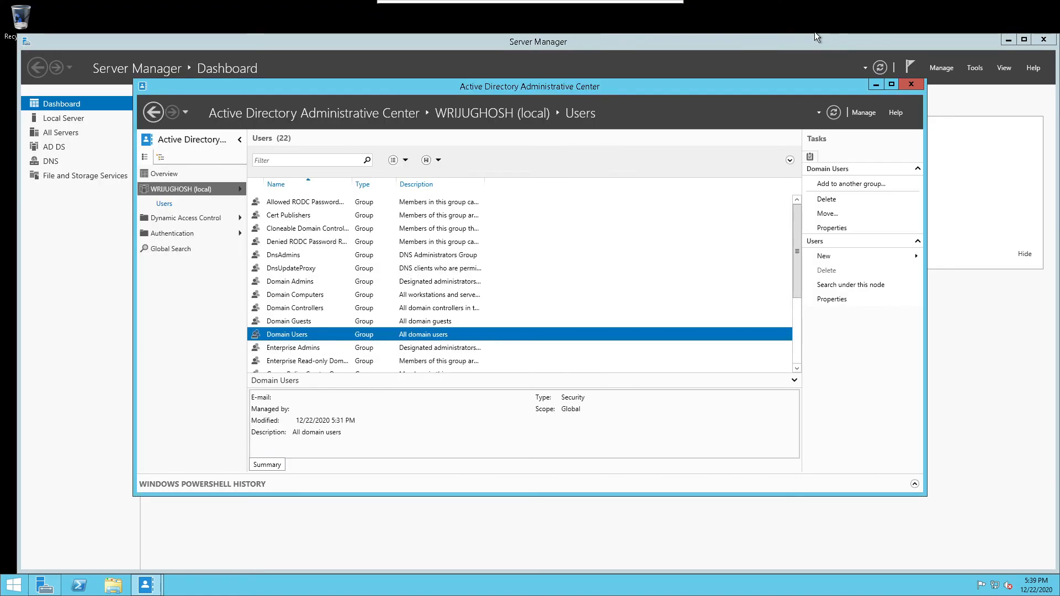
mouse_move(663, 3)
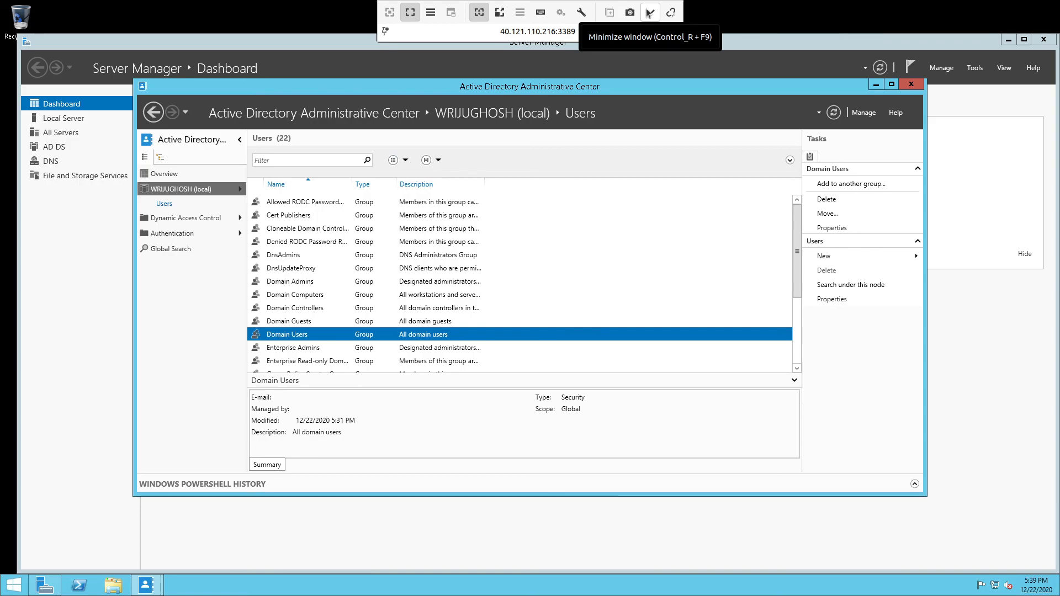
click(650, 12)
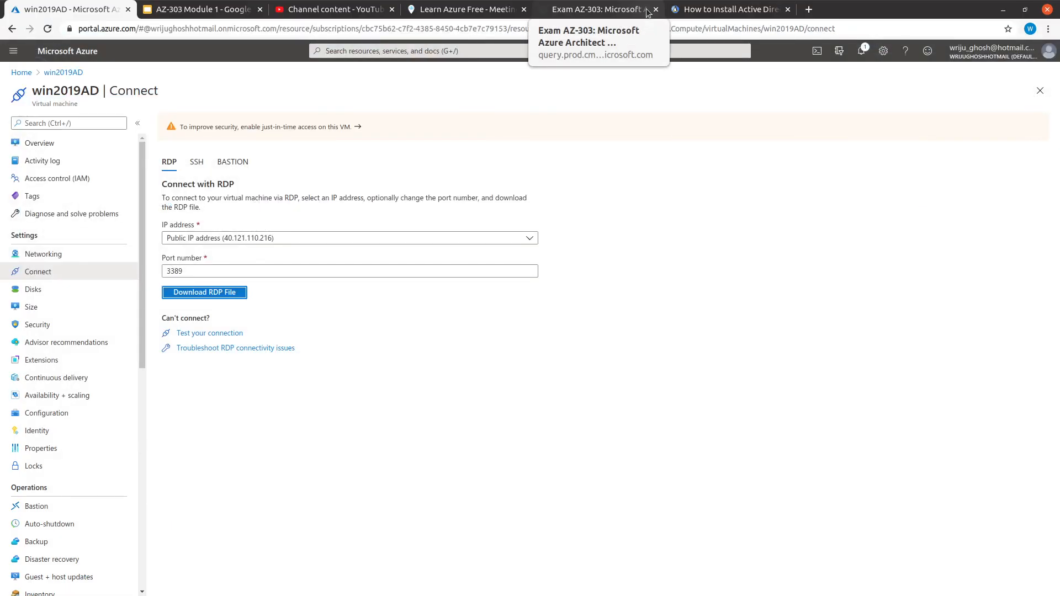